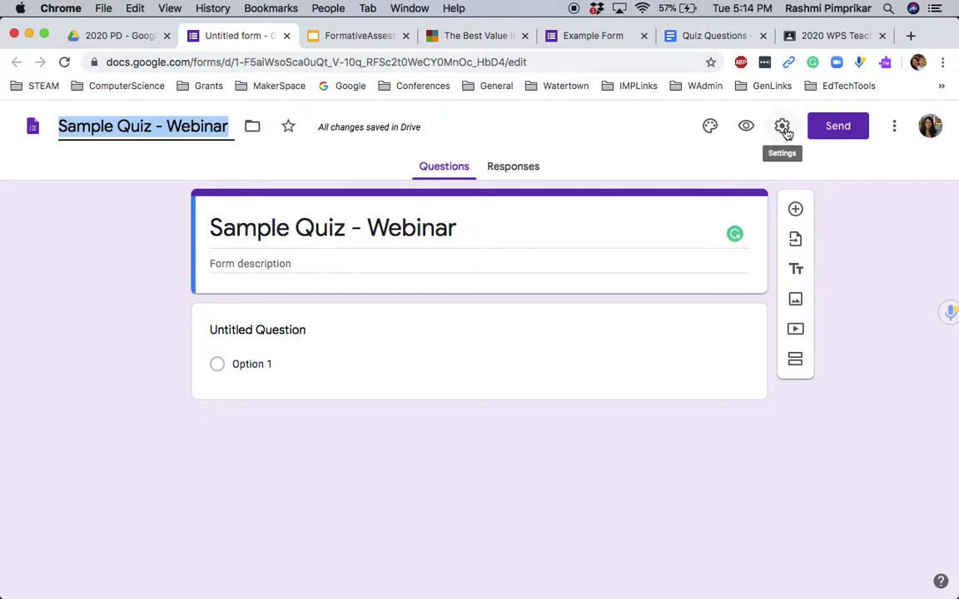
Step: In the form's general settings, turn on collecting email addresses and remove the restriction to Watertown Public Schools users
click(782, 127)
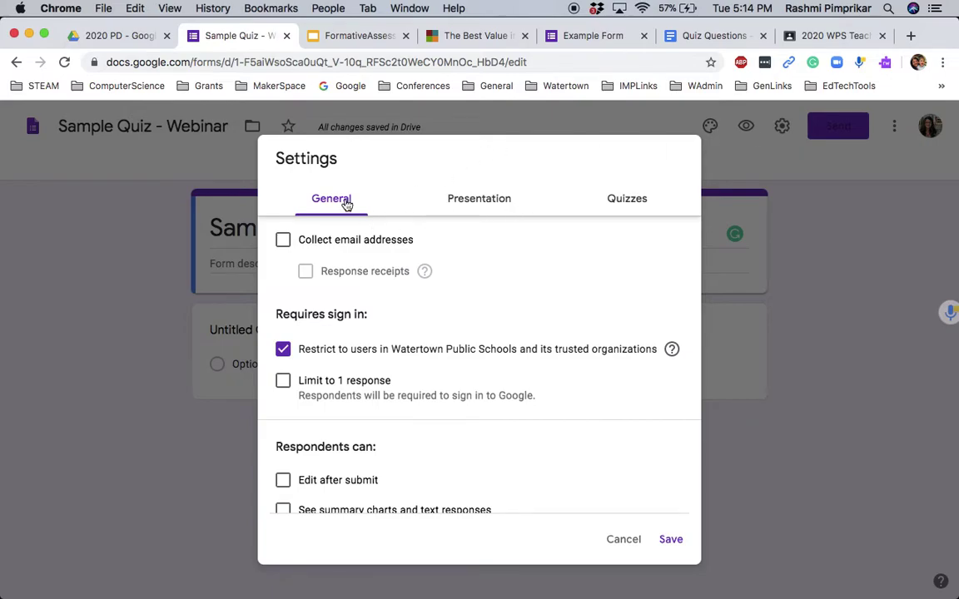
click(283, 241)
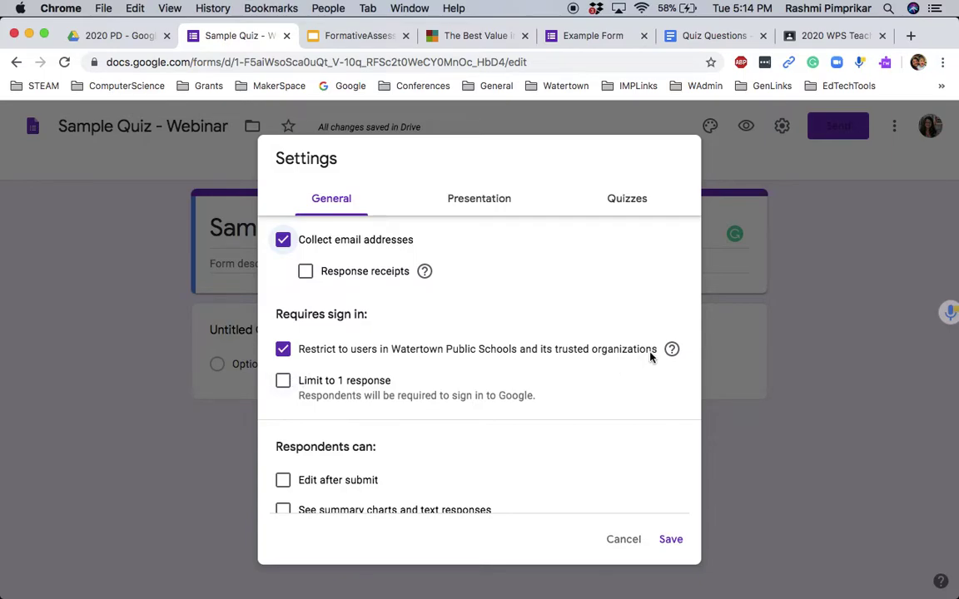
click(284, 350)
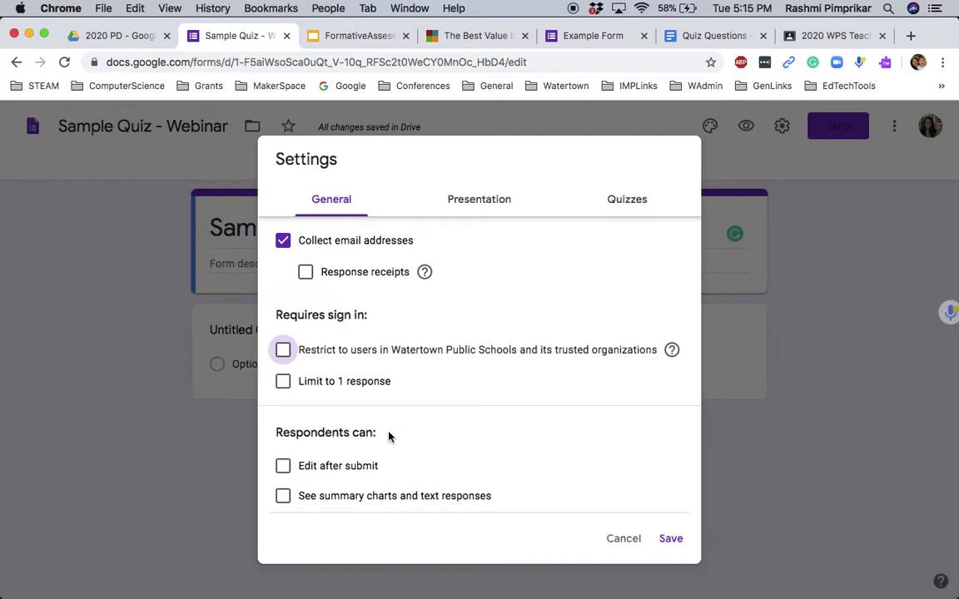
click(283, 468)
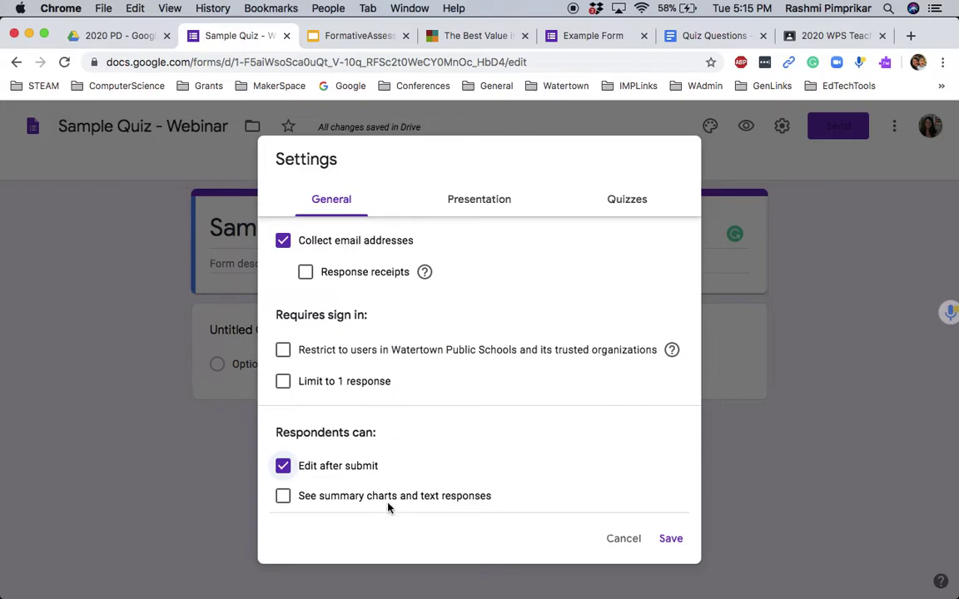
click(283, 466)
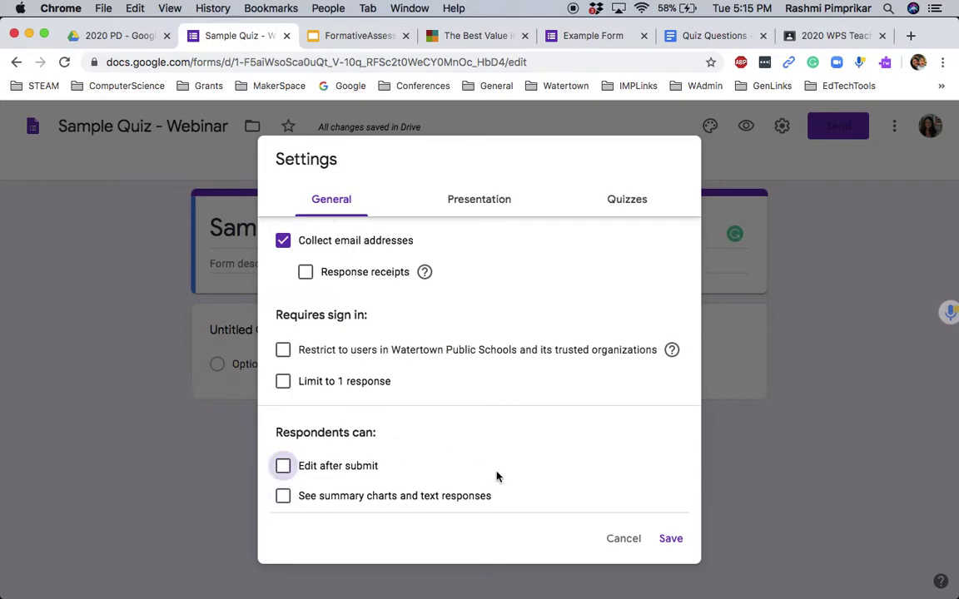
Step: Check the presentation settings, make the form a quiz with grades released immediately after each submission, and save the settings
click(466, 209)
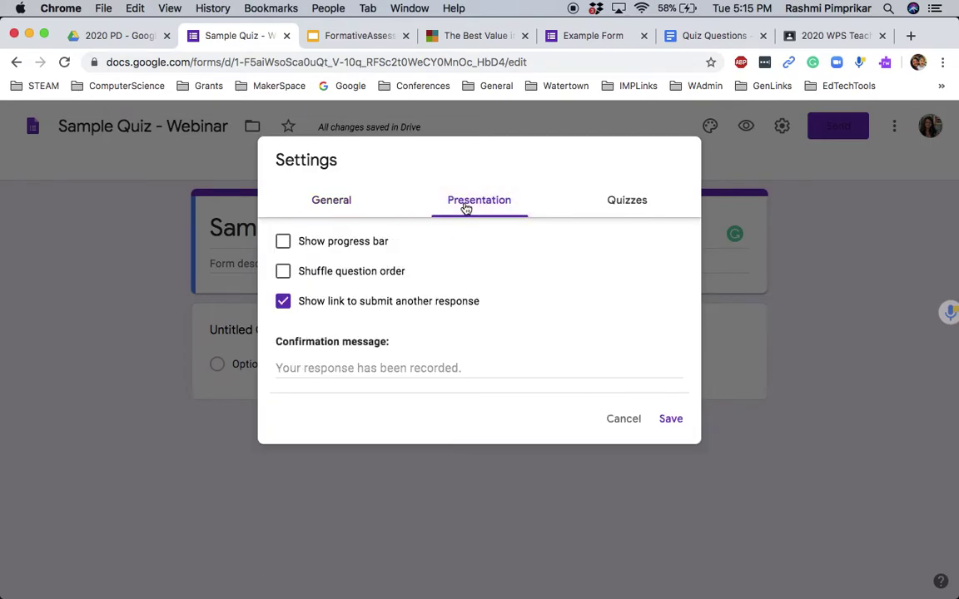
click(635, 202)
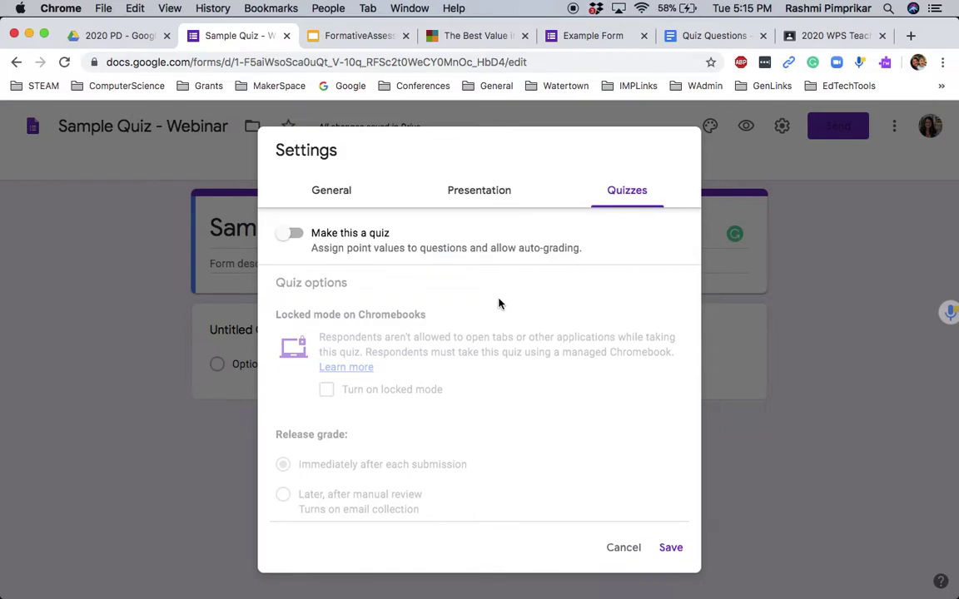
click(298, 237)
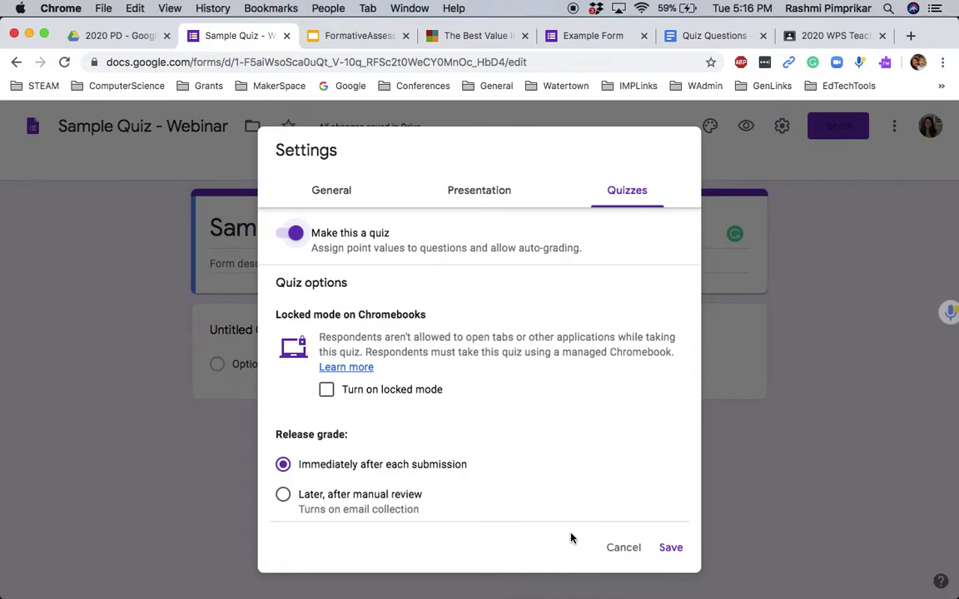
click(671, 549)
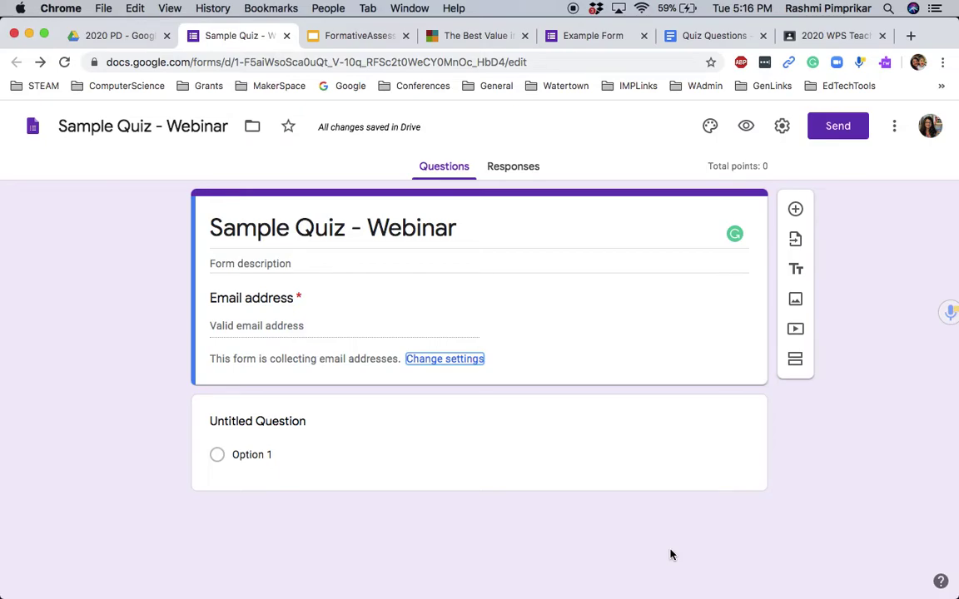
Step: Add a new question below the form header and review the available question types, keeping Multiple choice
click(795, 211)
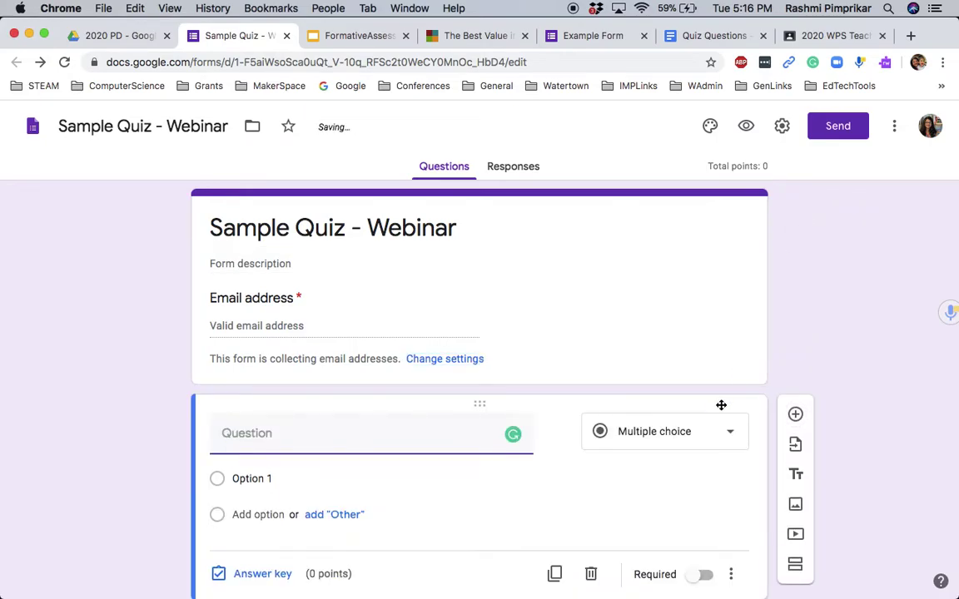
click(723, 436)
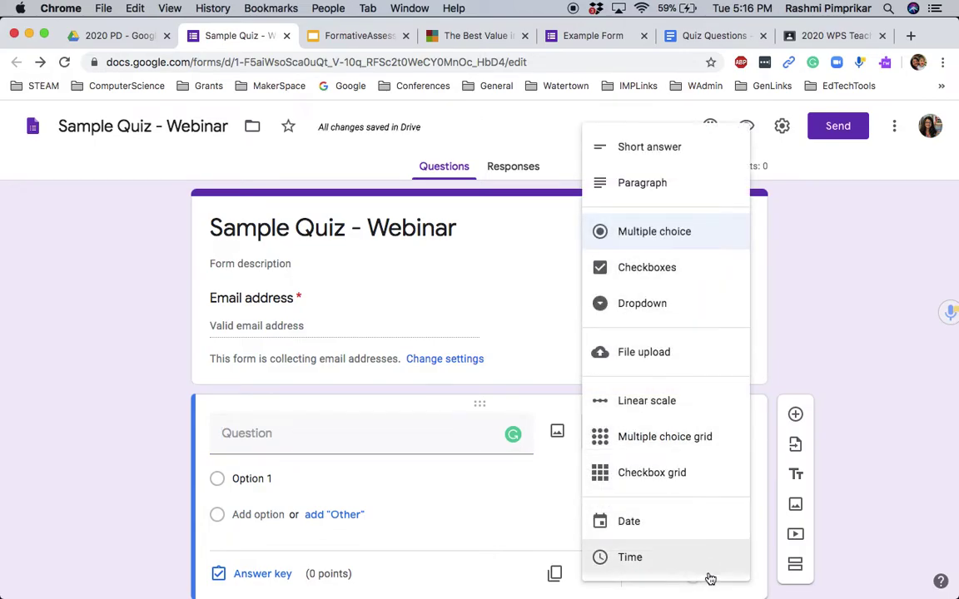
click(836, 355)
scroll(464, 430, down, 2)
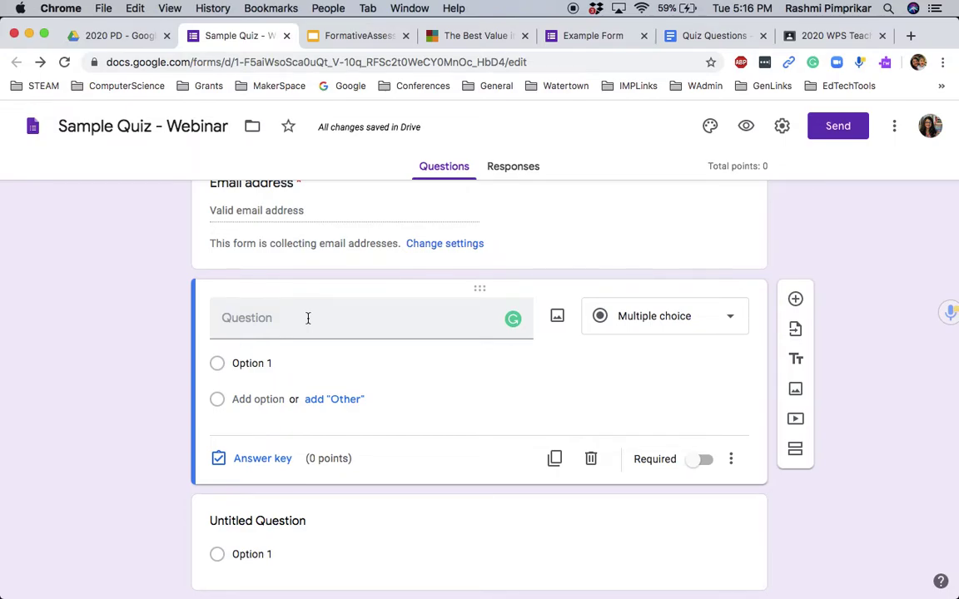
scroll(308, 318, up, 3)
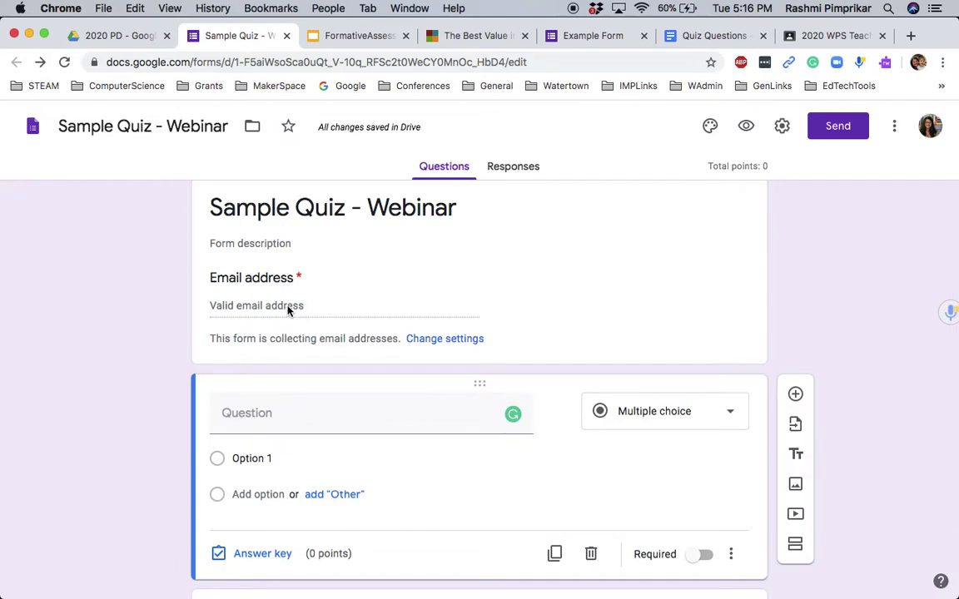
Step: Enter the new question's text as "An angle with a measure between 0 and 90 degrees is called what?"
click(262, 421)
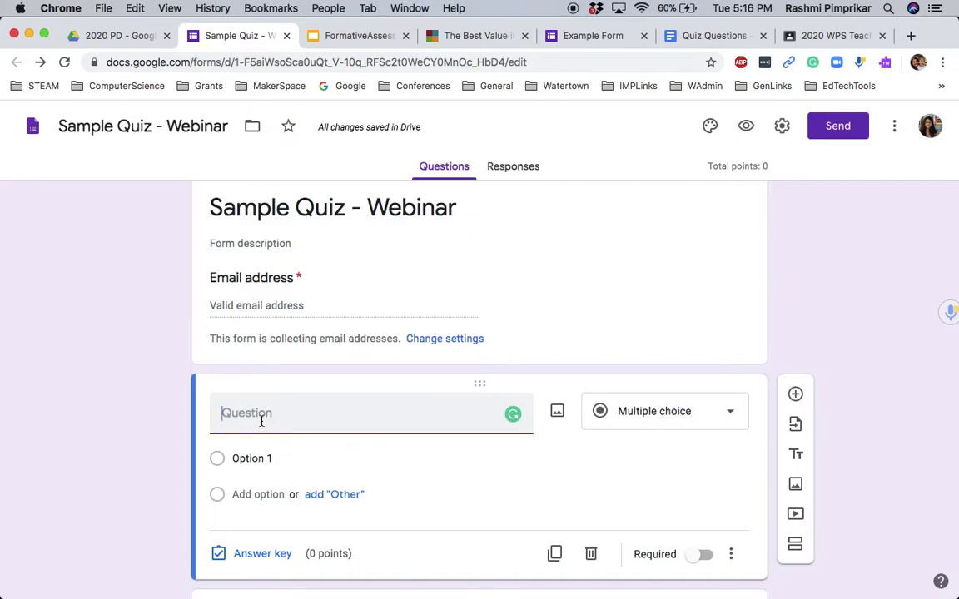
text(An angle wiht a mea)
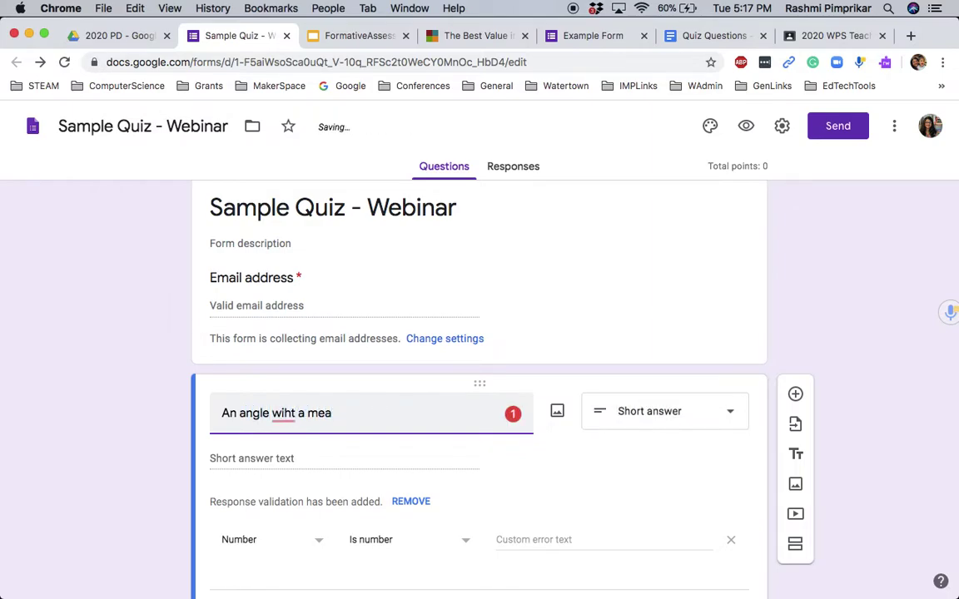
key(BackSpace)
key(BackSpace)
key(BackSpace)
key(BackSpace)
key(BackSpace)
key(BackSpace)
key(BackSpace)
key(BackSpace)
text(th a measure )
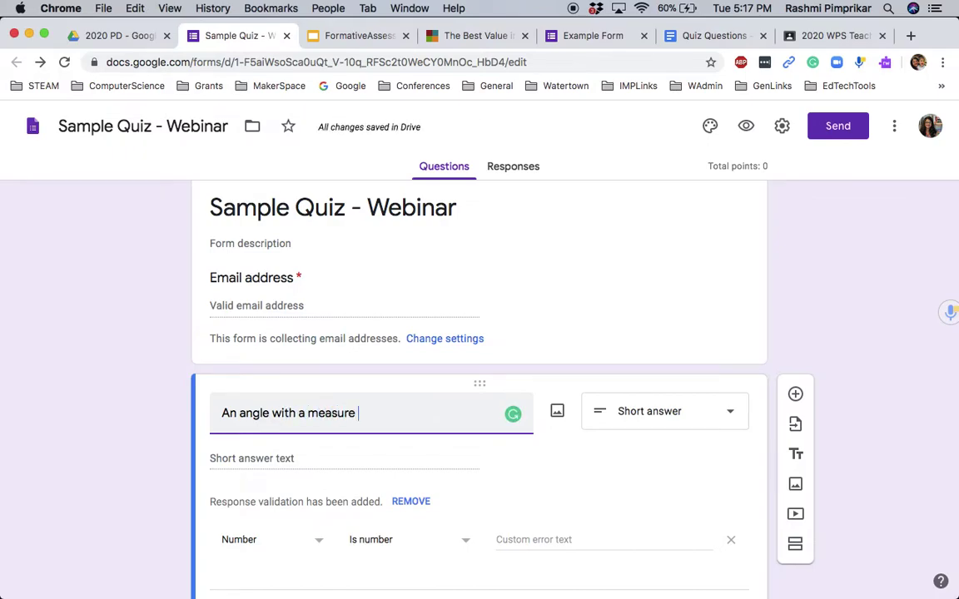
text(between )
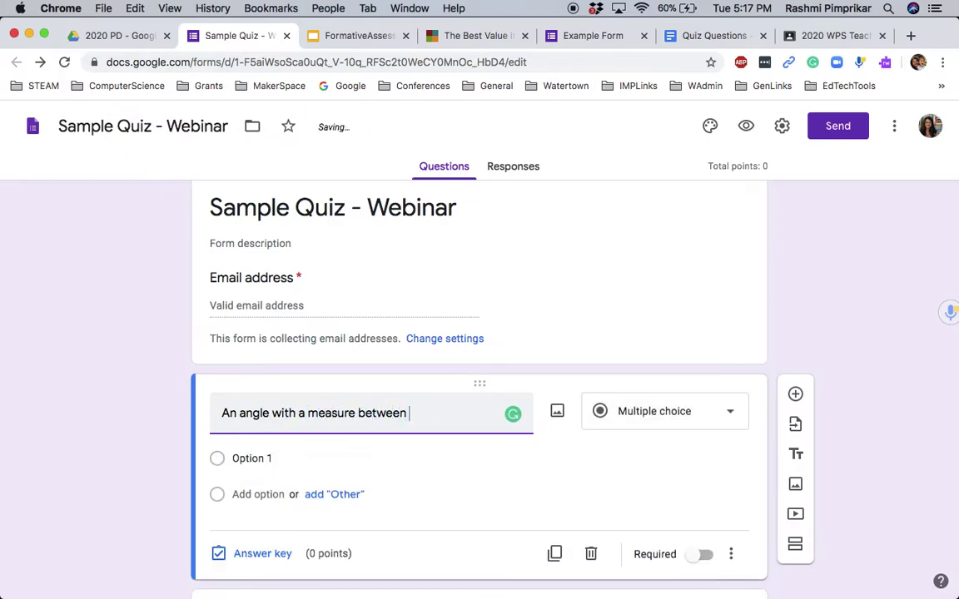
text(0 and 90 degrees is called what?)
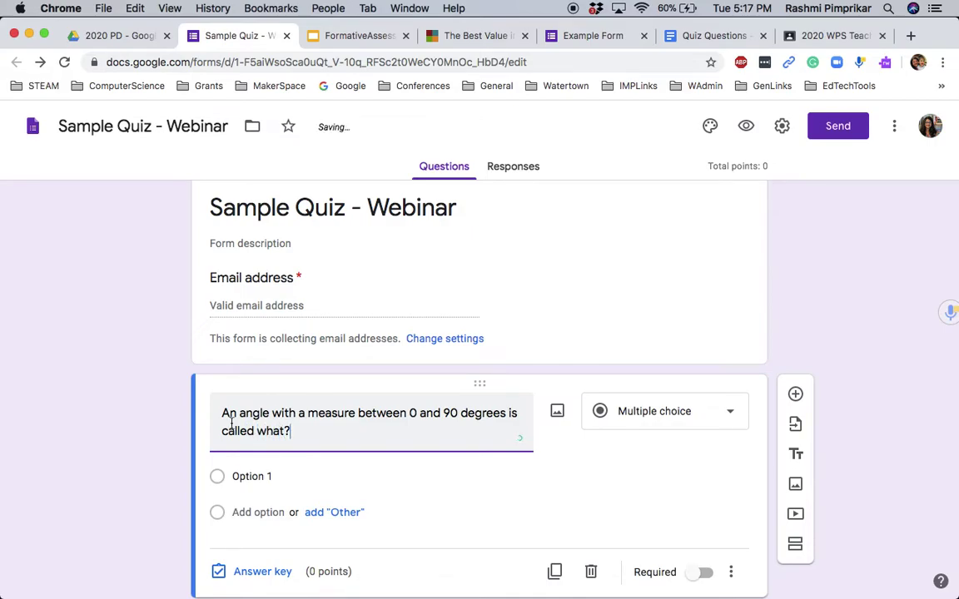
Step: Give the angle question four answer options: Acute angle, Obtuse angle, Right angle and Straight angle
click(262, 476)
text(Acute angle)
click(255, 512)
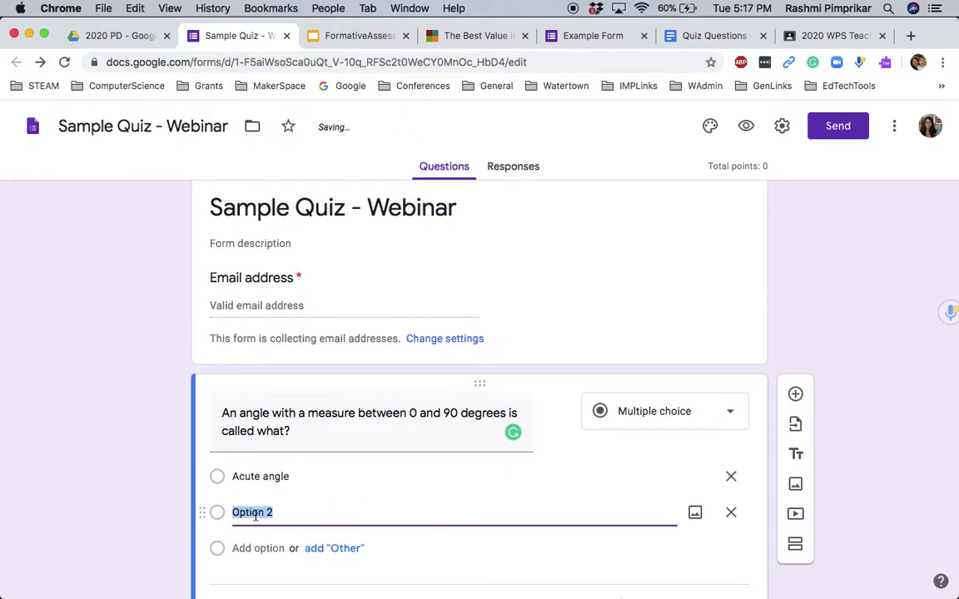
text(Obtuse )
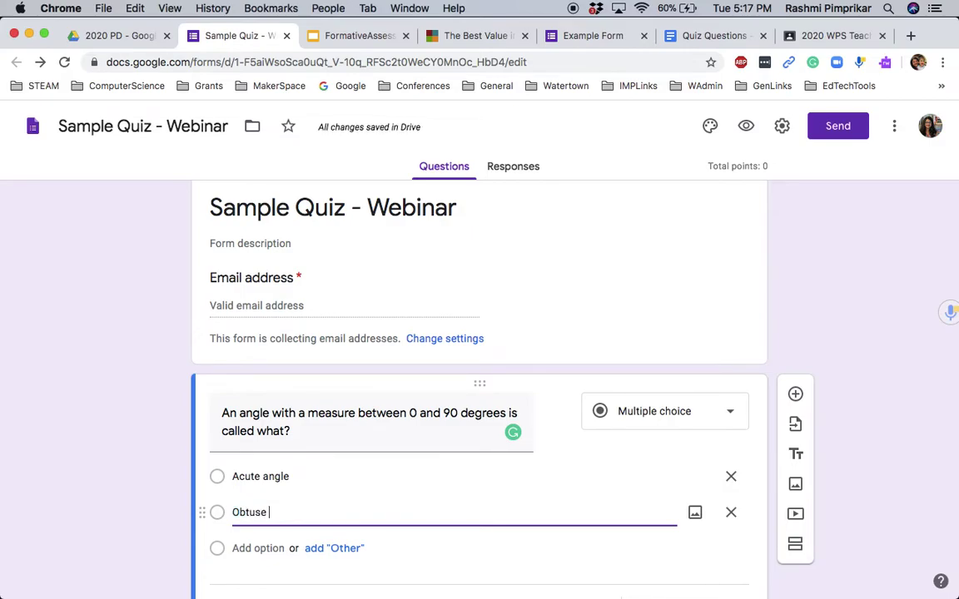
text(angle)
click(245, 546)
text(Right angle)
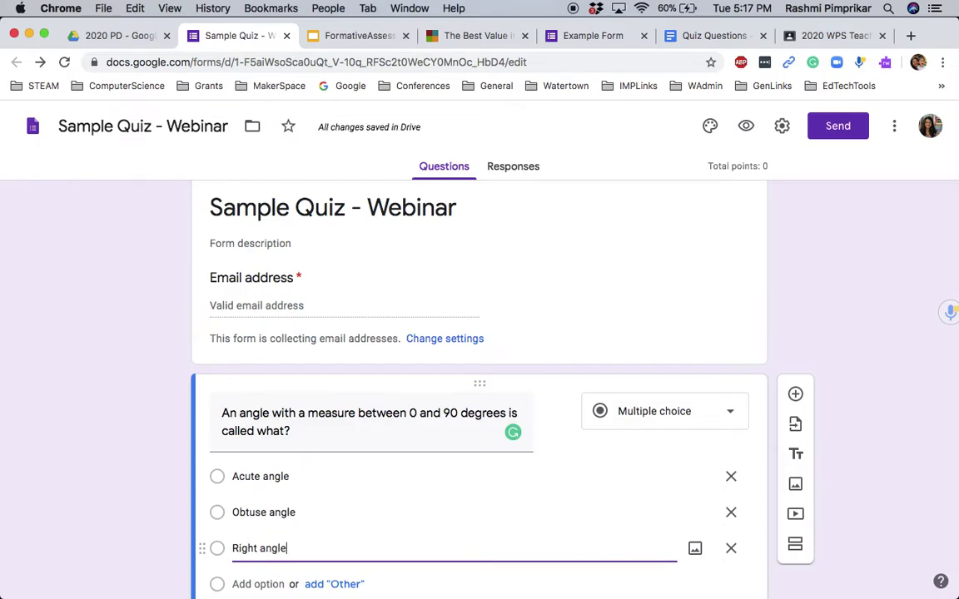
scroll(252, 501, down, 2)
text(St)
text(raight an)
key(BackSpace)
text(ght angle)
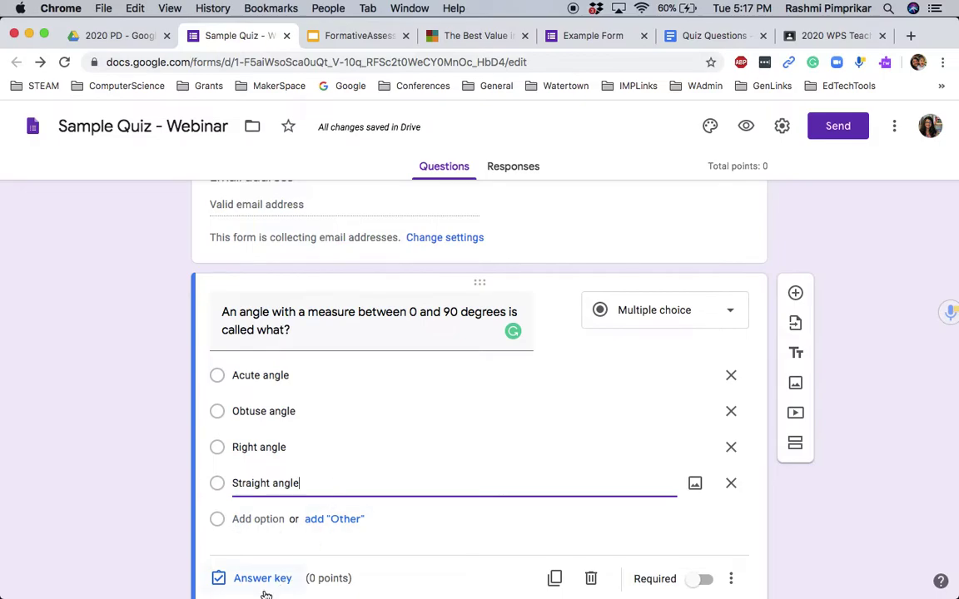
Step: Set the angle question's answer key to 1 point with Acute angle as the correct answer
scroll(267, 531, down, 1)
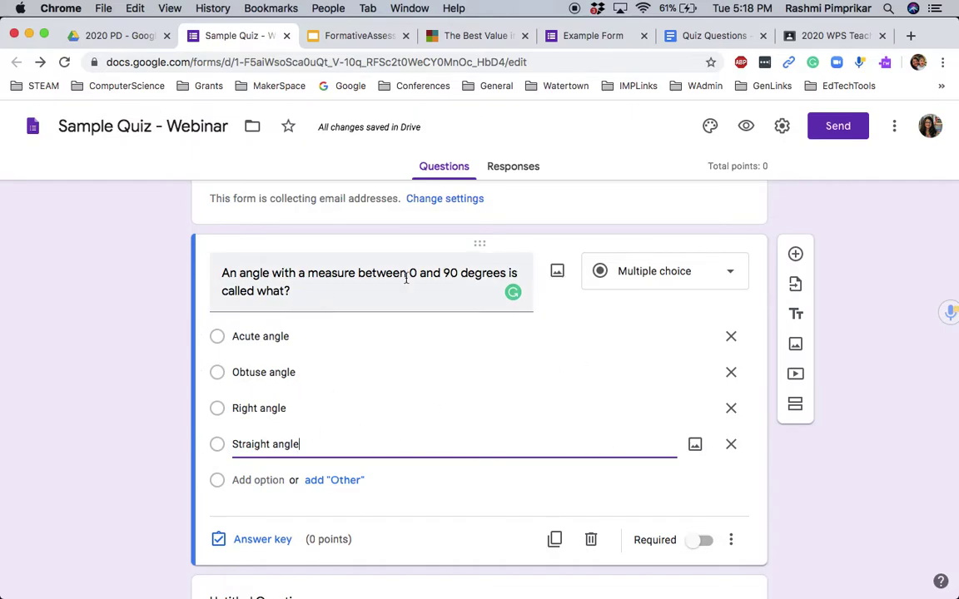
click(258, 541)
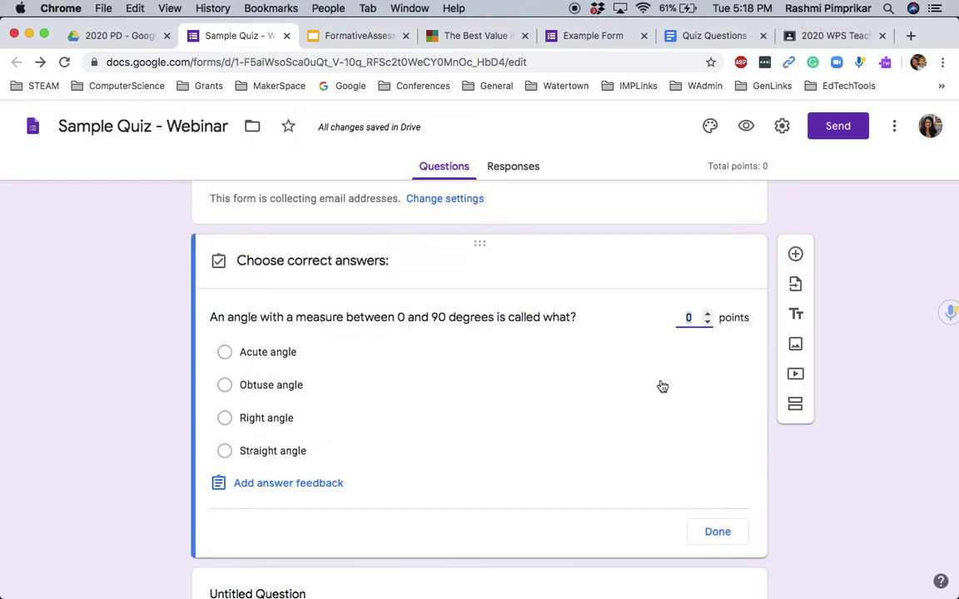
double_click(690, 318)
text(1)
click(226, 353)
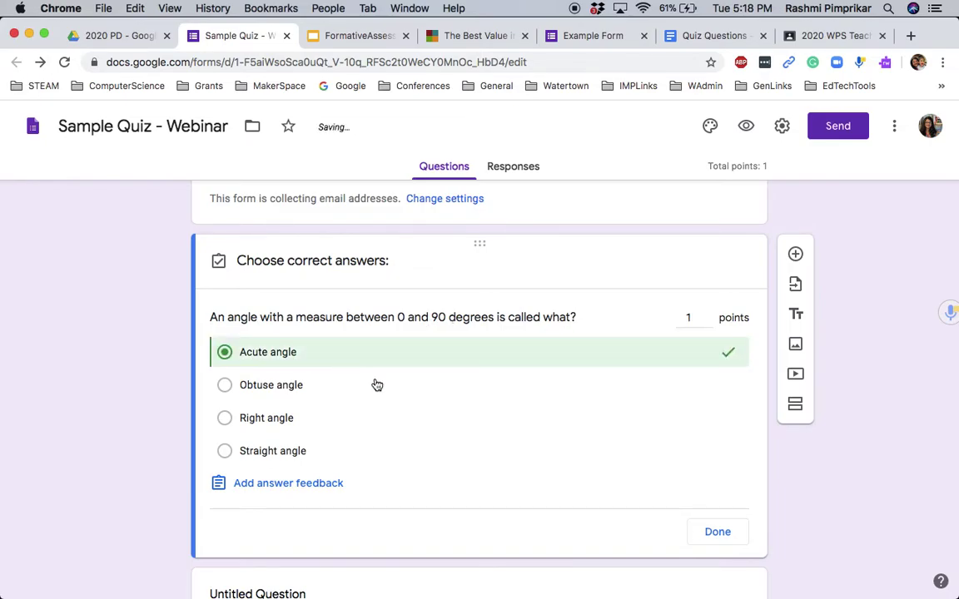
Step: Write the feedback for incorrect answers as "To review the different angles please watch the following video"
click(280, 488)
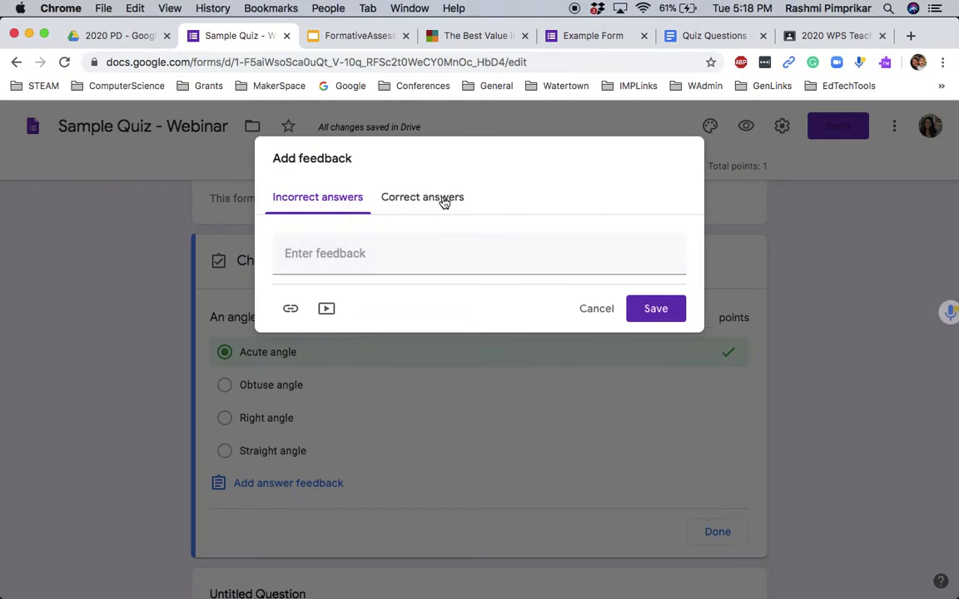
click(356, 261)
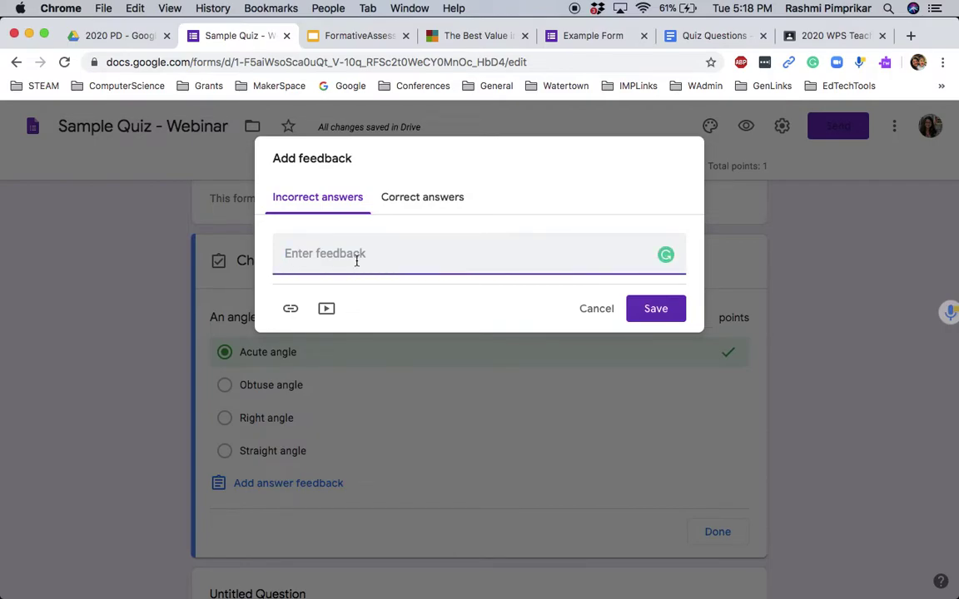
text(Review)
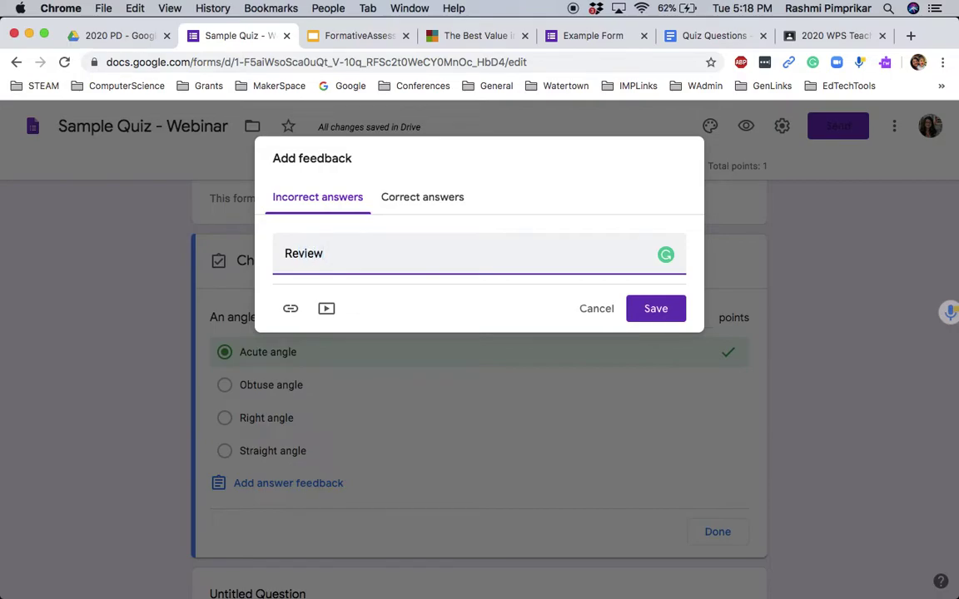
text( the different angles)
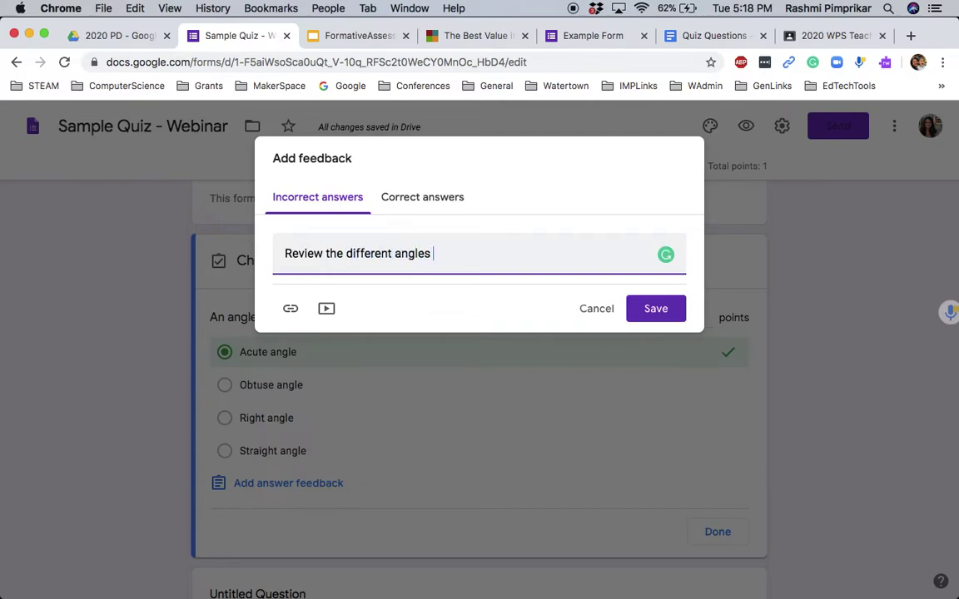
click(285, 254)
text(To)
key(Delete)
text(r)
click(522, 262)
text(pleas)
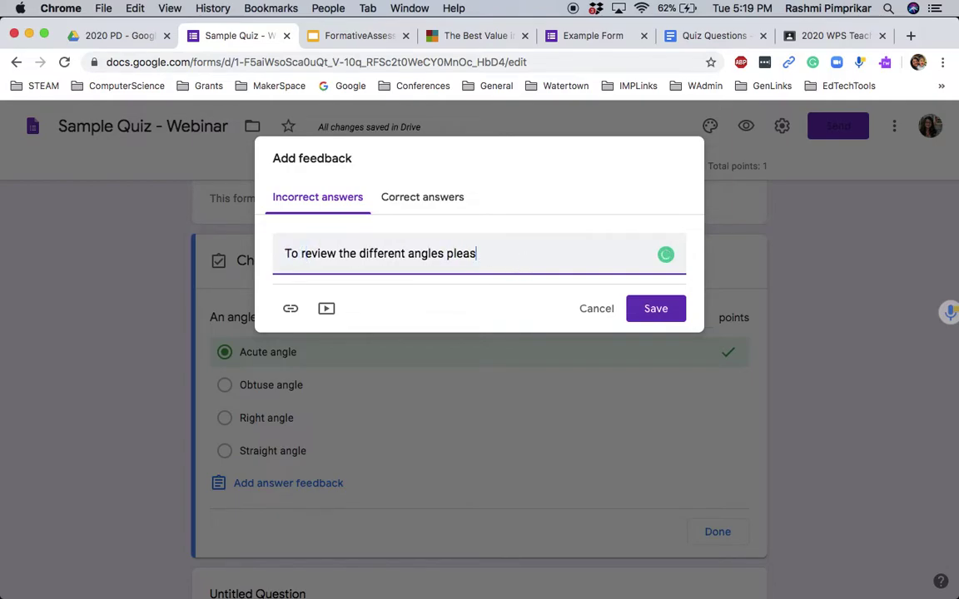
text(e watch the fol)
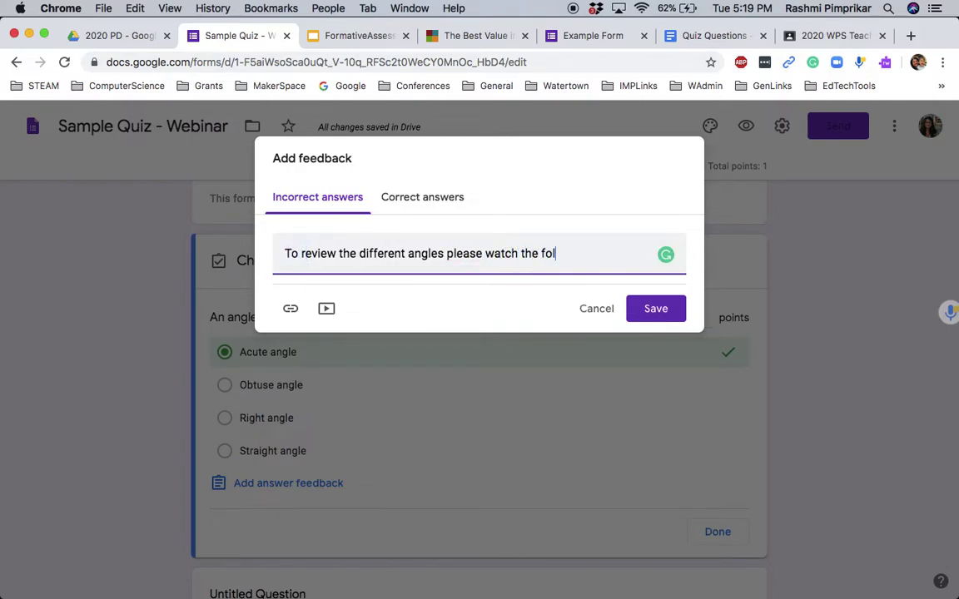
text(lowing vidoe)
key(BackSpace)
key(BackSpace)
text(idoe)
key(BackSpace)
key(BackSpace)
text(eo)
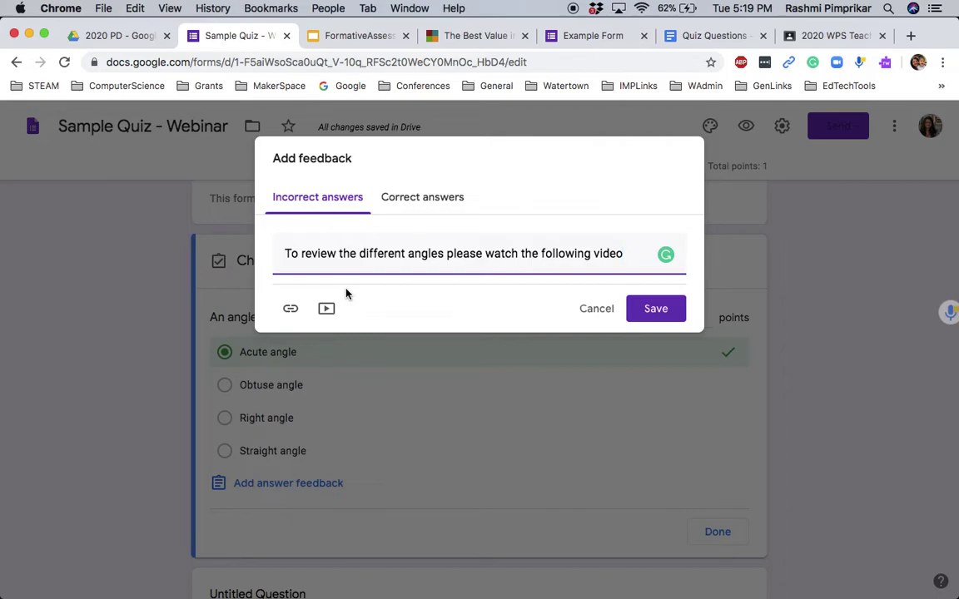
Step: Write the feedback for correct answers to the angle question as "Great Job!"
click(426, 200)
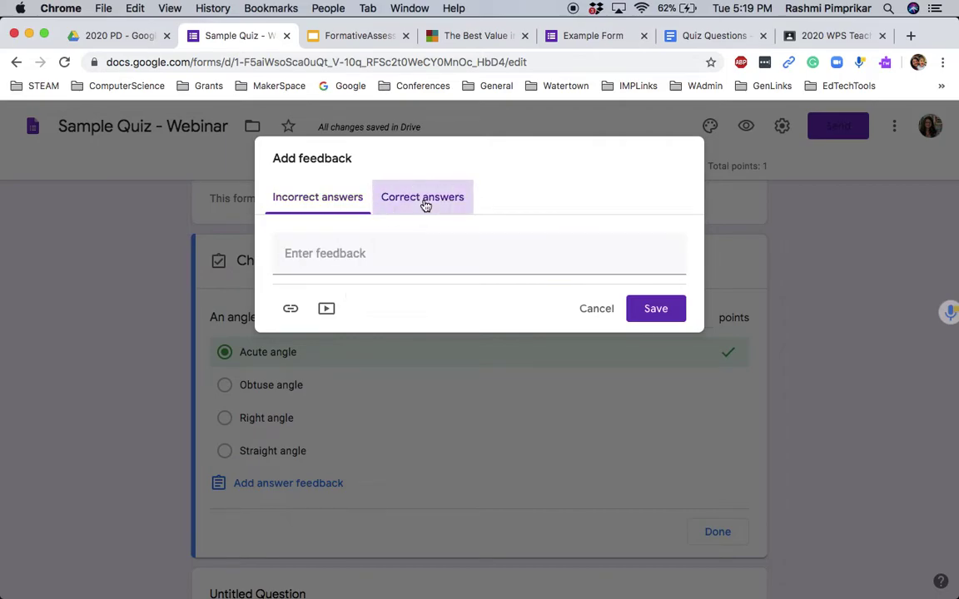
click(379, 255)
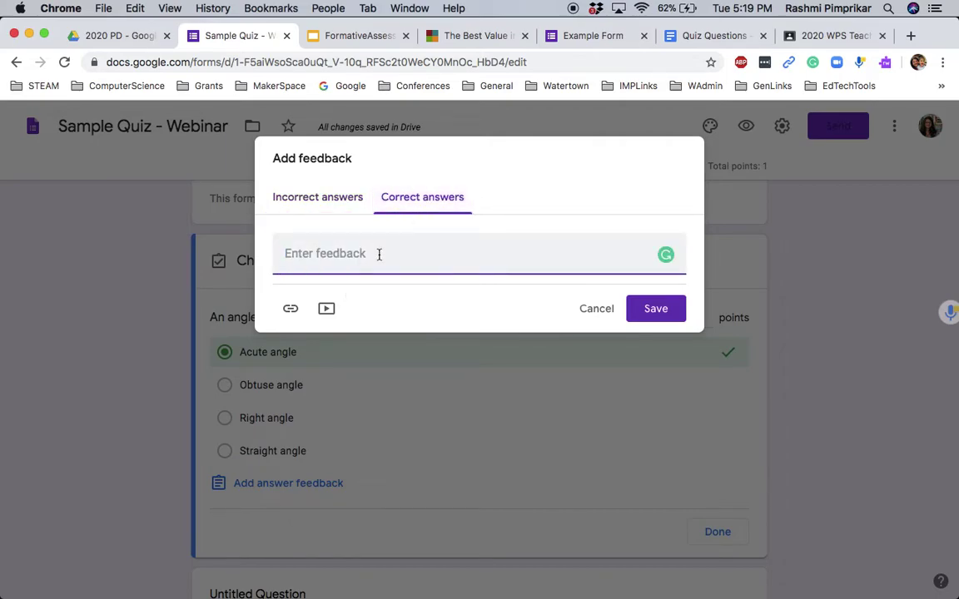
text(Great Job!)
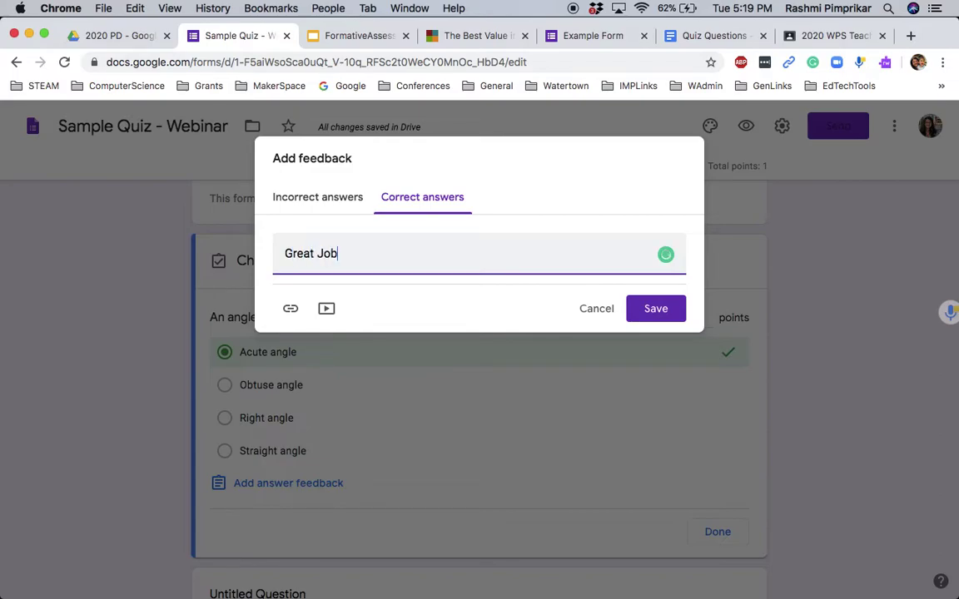
Step: Save the answer feedback for the angle question and finish editing its answer key
click(653, 319)
scroll(866, 474, down, 1)
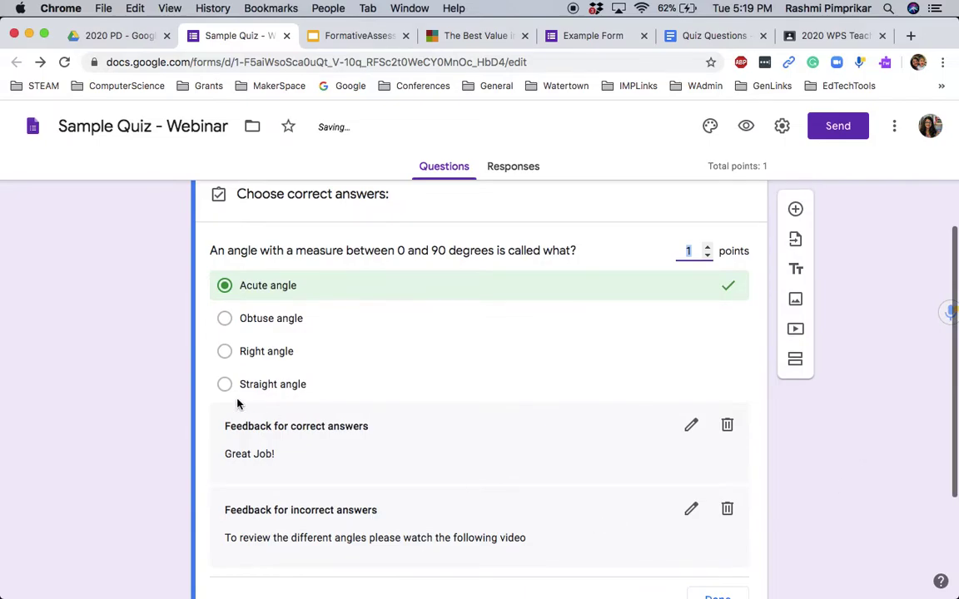
scroll(402, 440, down, 2)
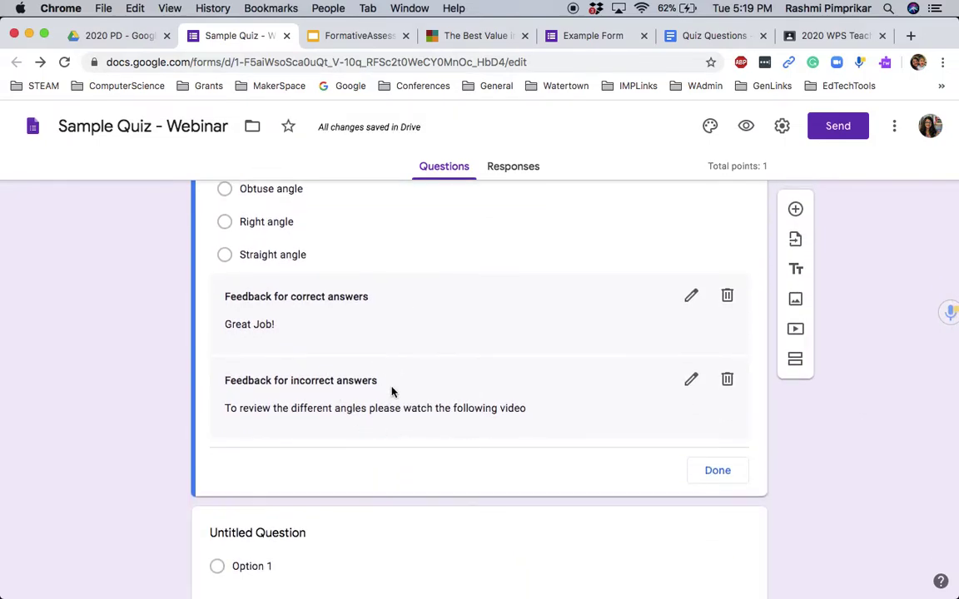
scroll(520, 428, up, 2)
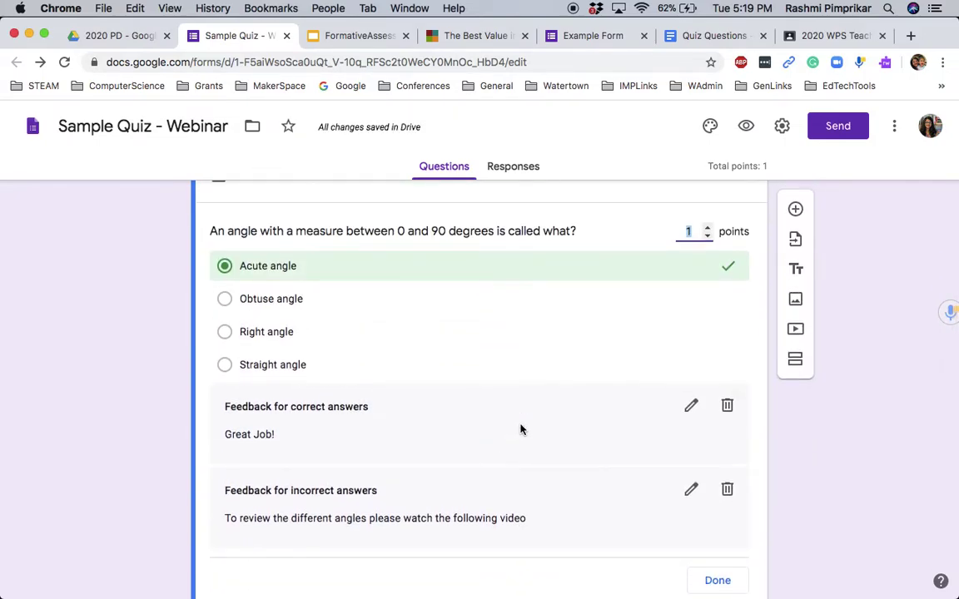
scroll(520, 430, up, 3)
scroll(522, 431, up, 1)
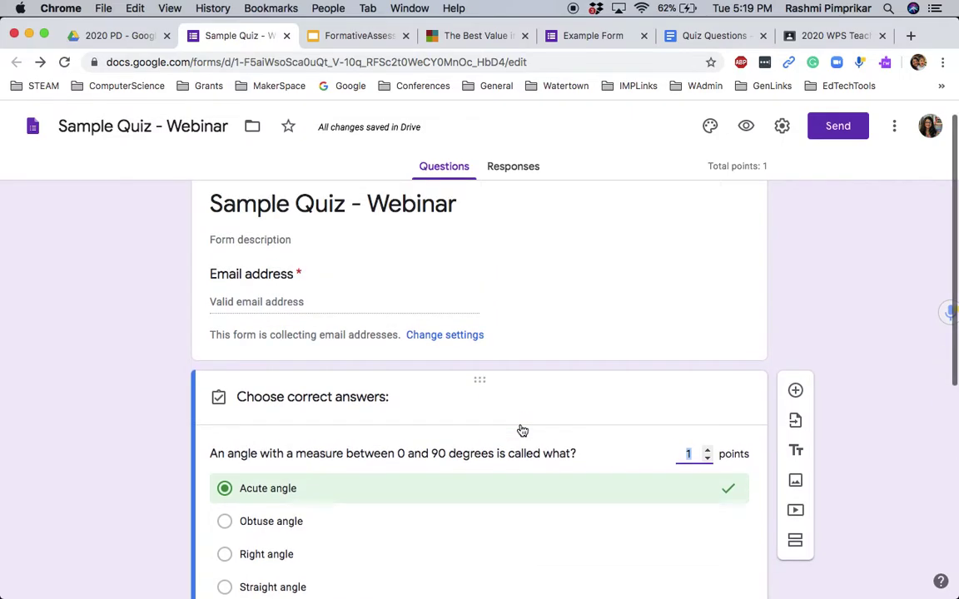
scroll(522, 431, down, 5)
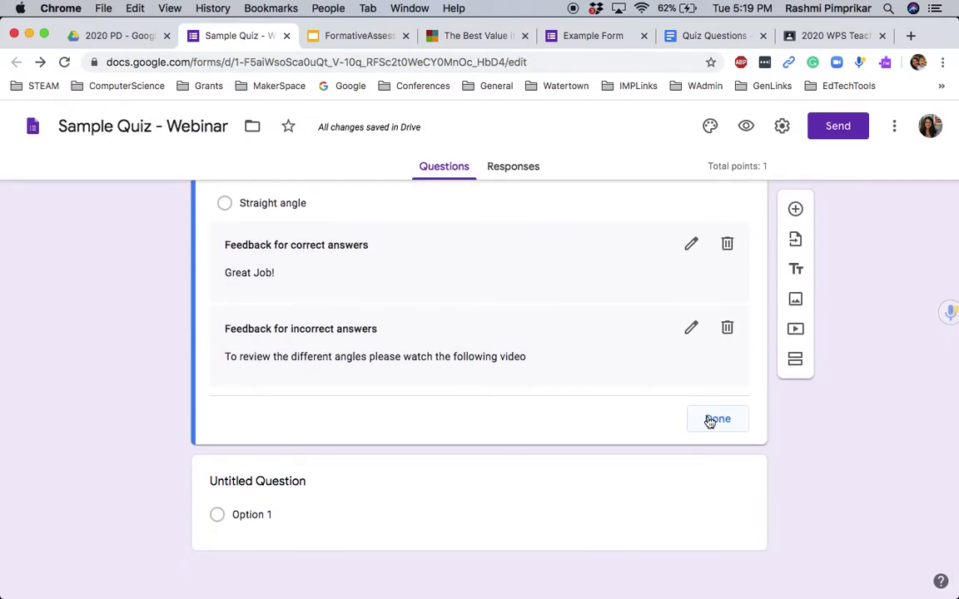
click(714, 419)
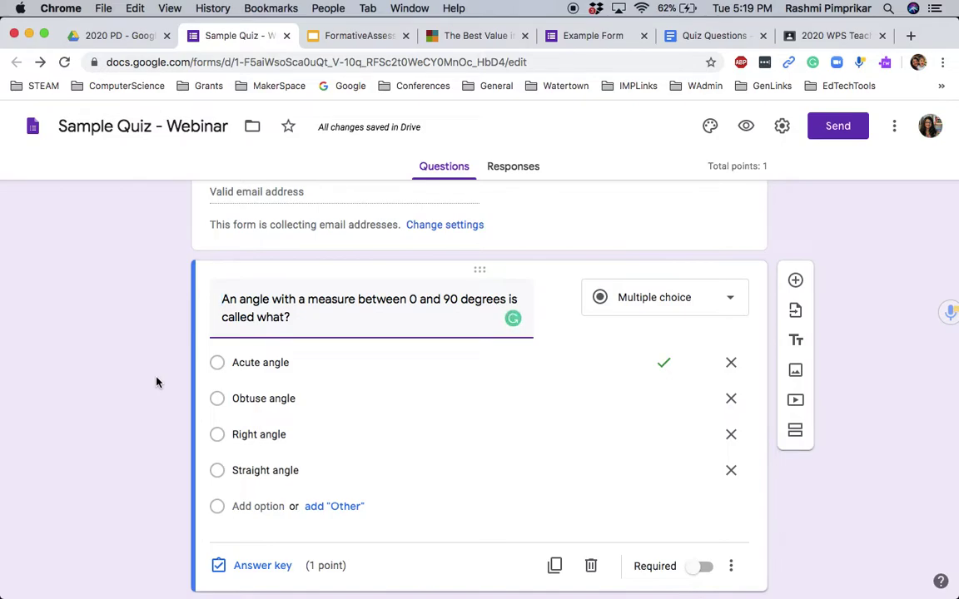
Step: Look through the question types available for the angle question without changing its type
scroll(157, 382, up, 2)
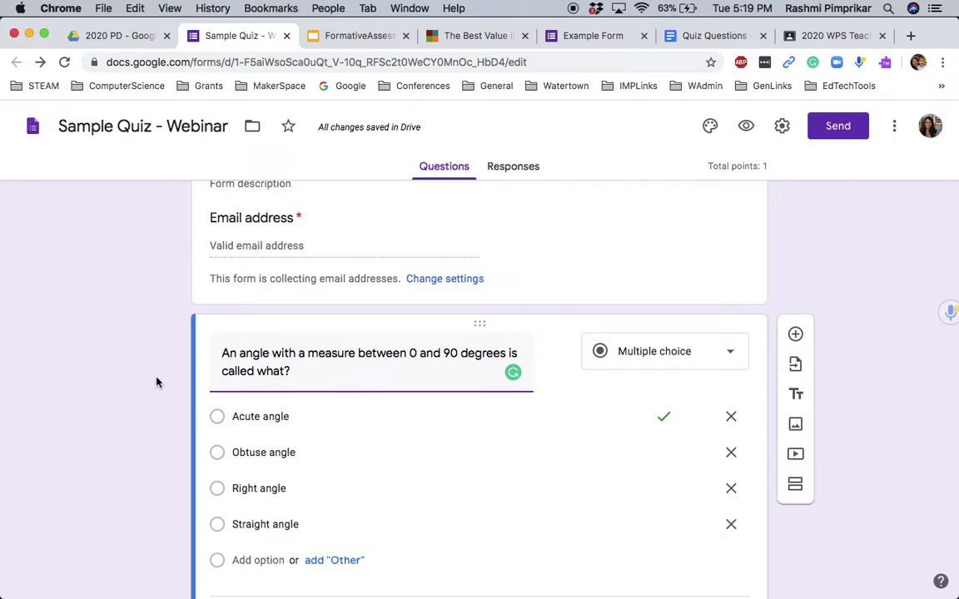
click(736, 358)
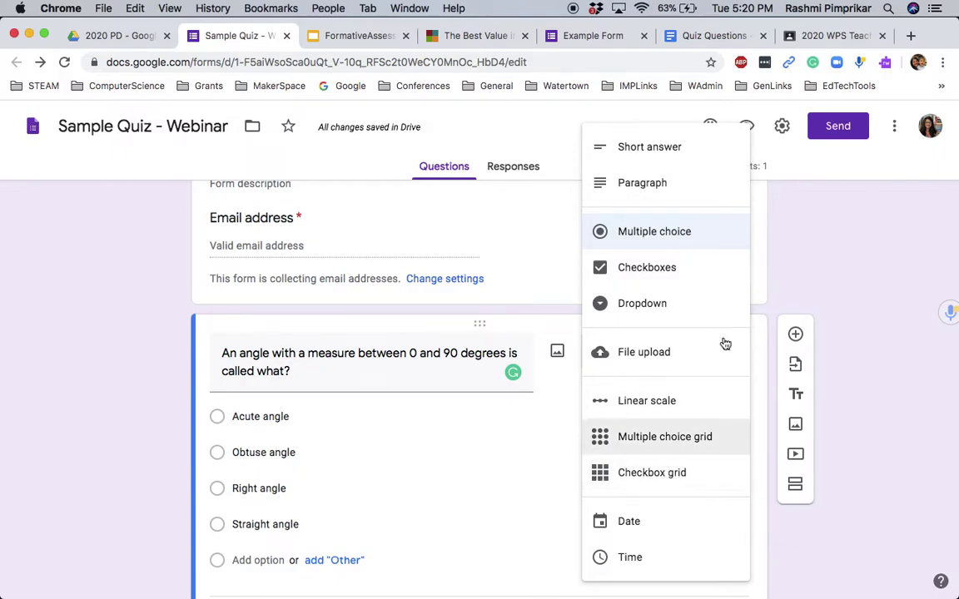
click(877, 266)
Step: Make the angle question required
scroll(525, 440, down, 2)
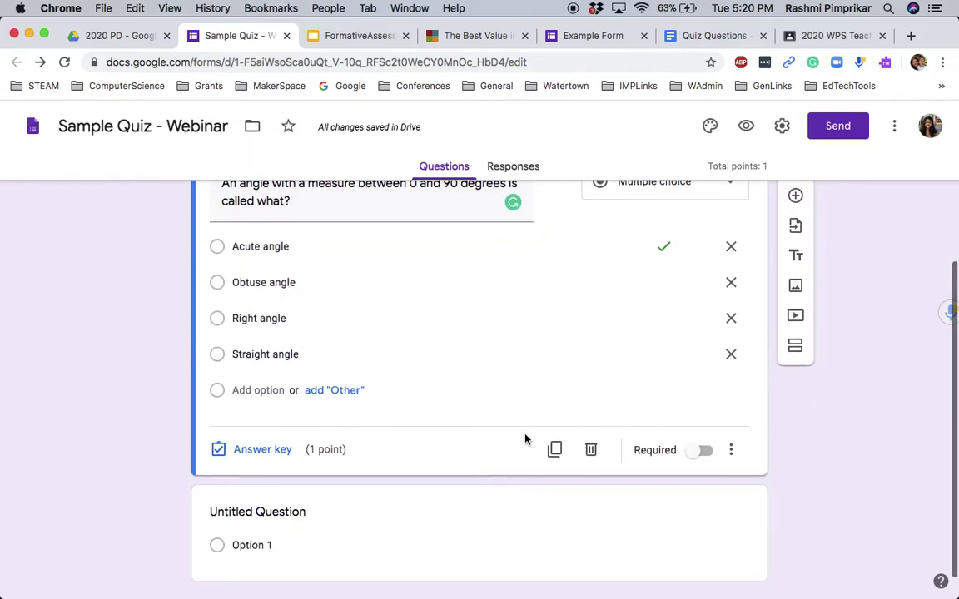
scroll(140, 467, down, 1)
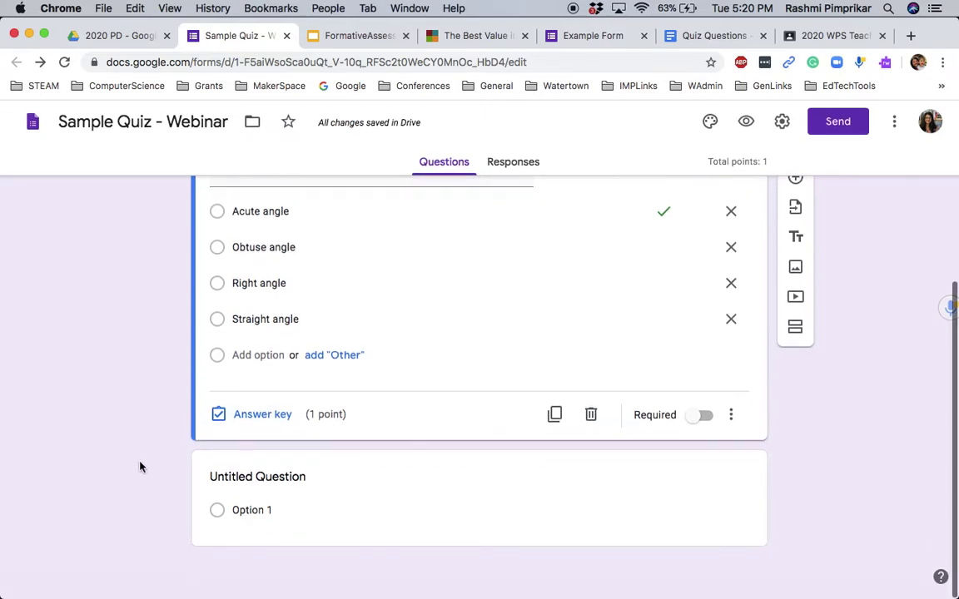
click(268, 491)
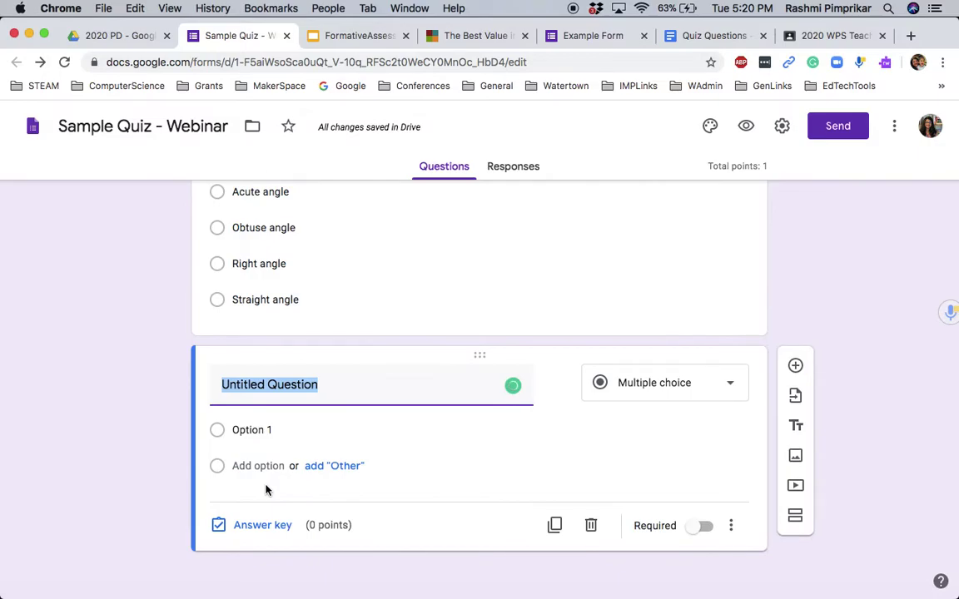
click(409, 259)
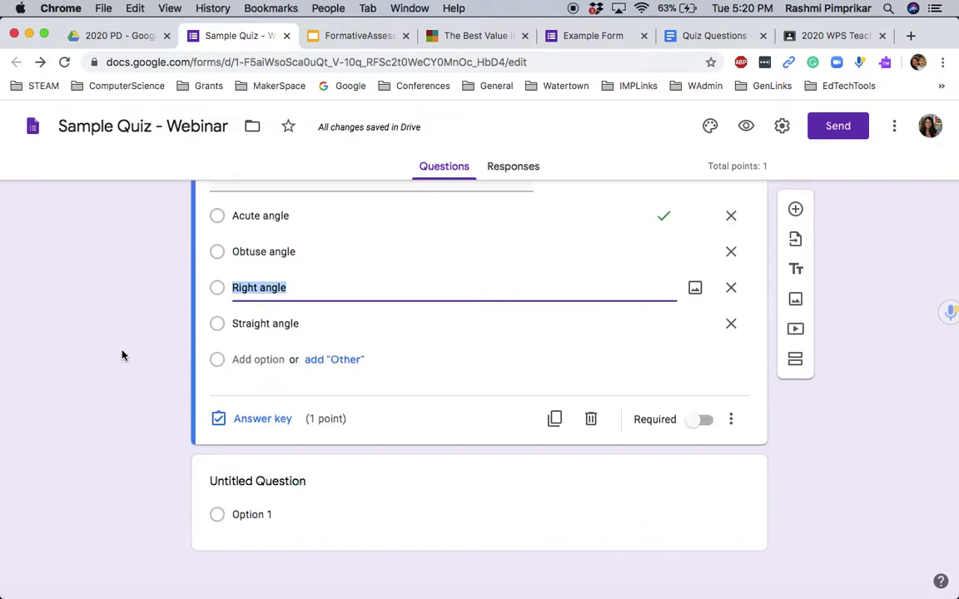
scroll(535, 391, up, 1)
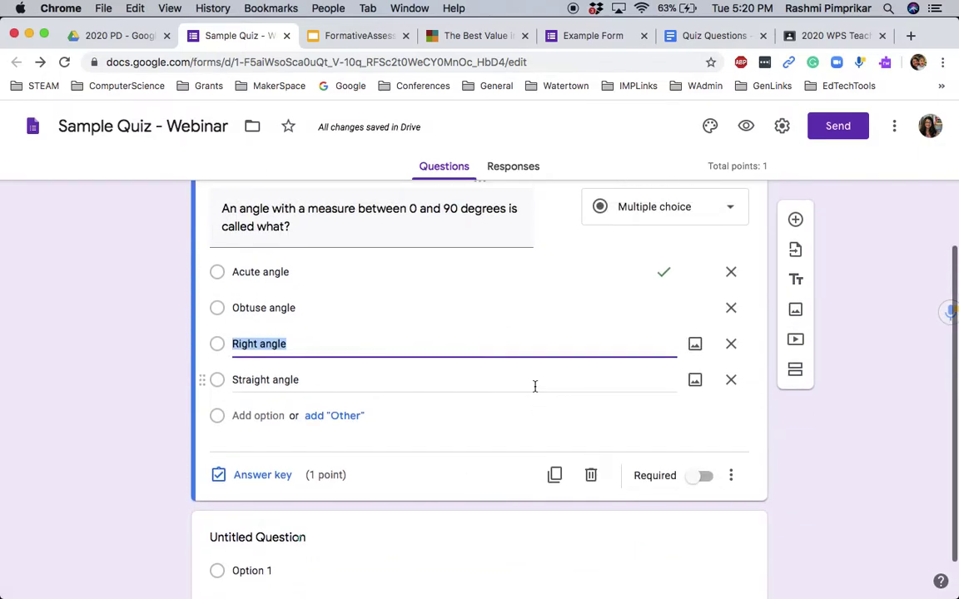
click(709, 480)
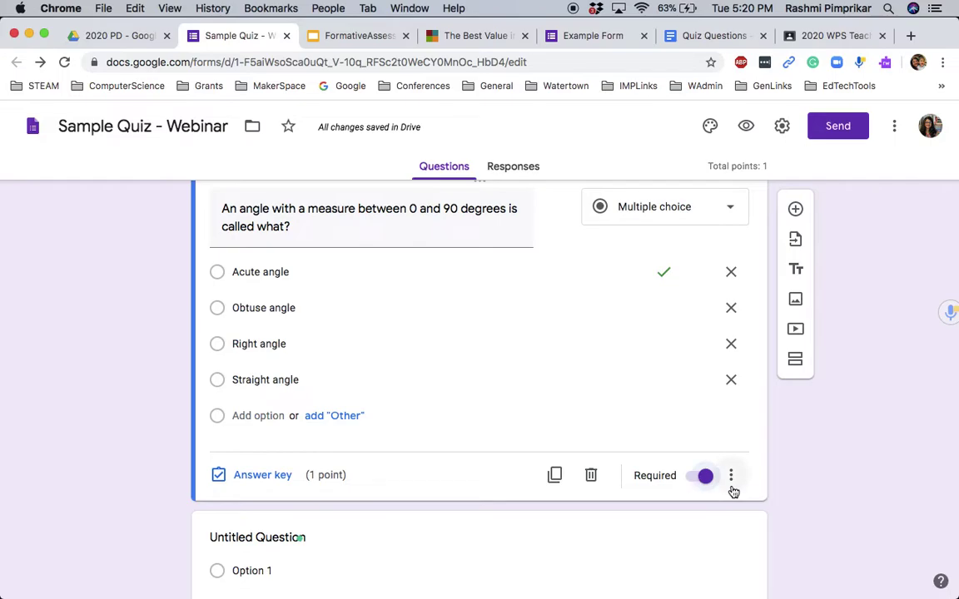
Step: Turn on shuffled option order for the angle question
scroll(733, 492, up, 1)
scroll(733, 492, down, 1)
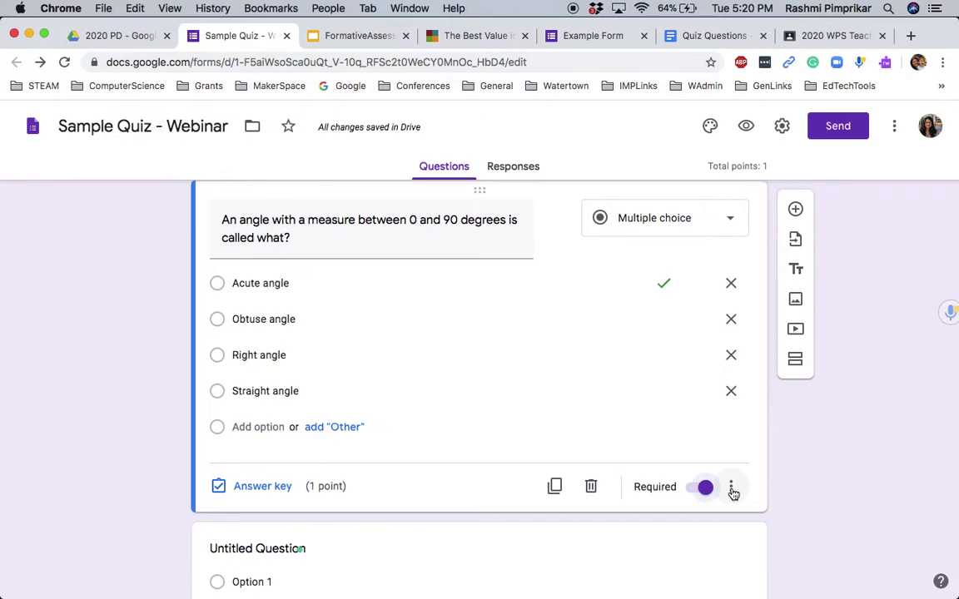
click(731, 490)
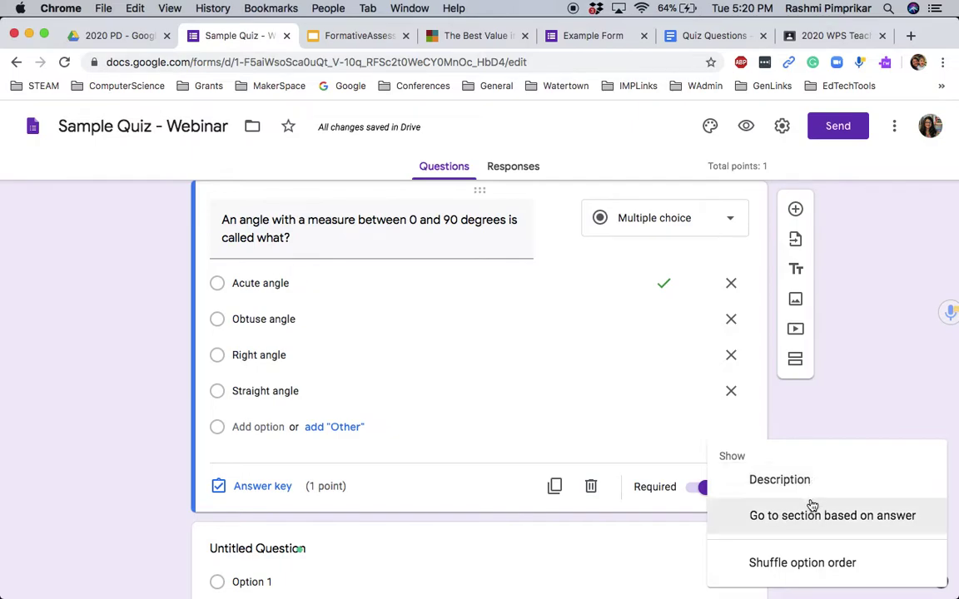
click(793, 574)
scroll(653, 411, up, 2)
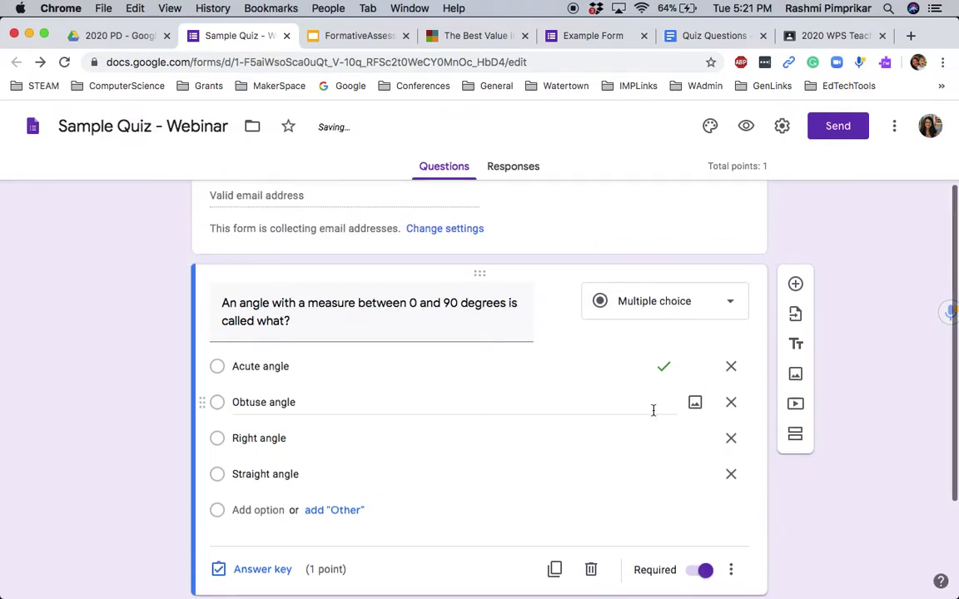
Step: Set the default form settings to collect email addresses and make new questions required, and save them
click(897, 129)
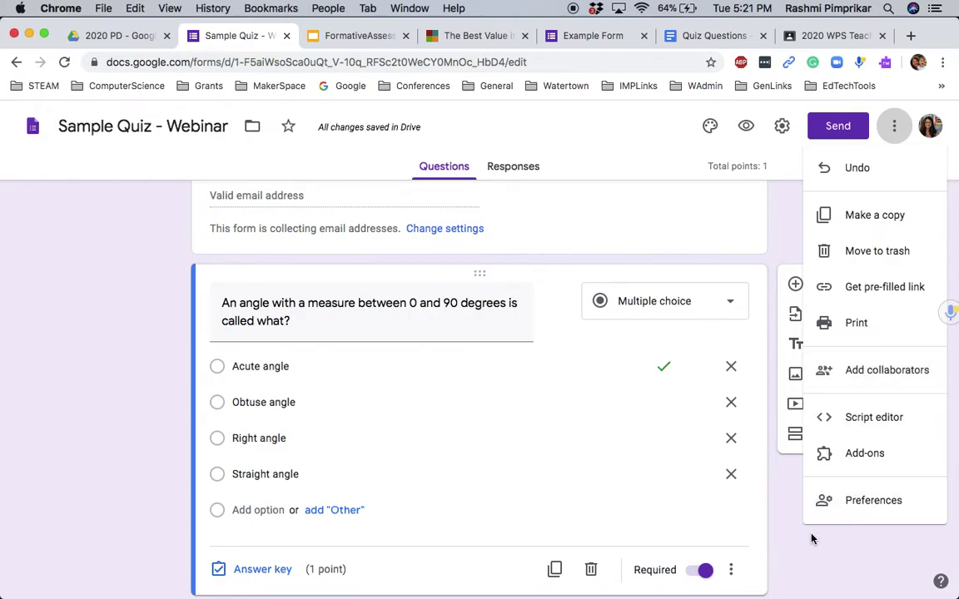
click(887, 501)
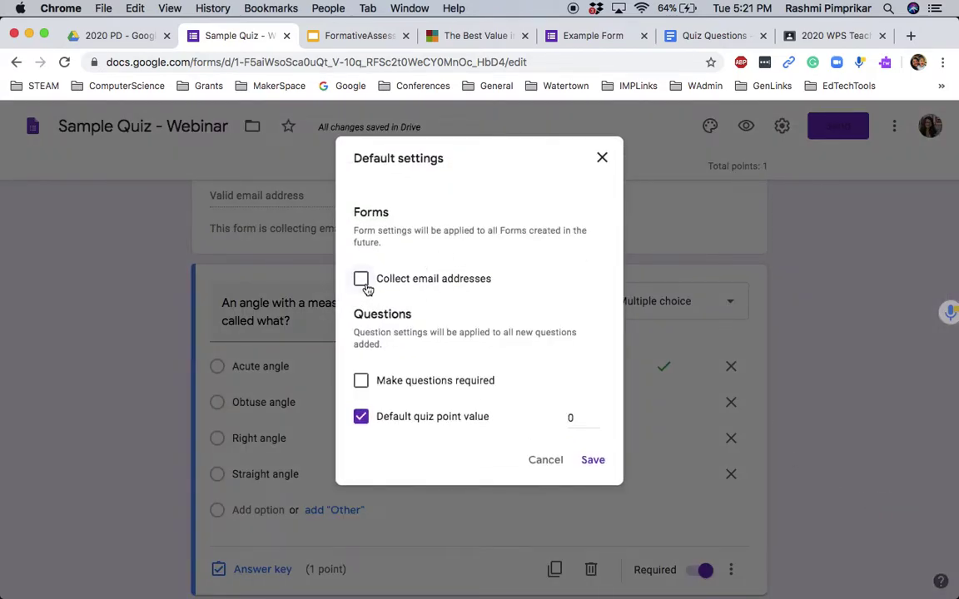
click(362, 383)
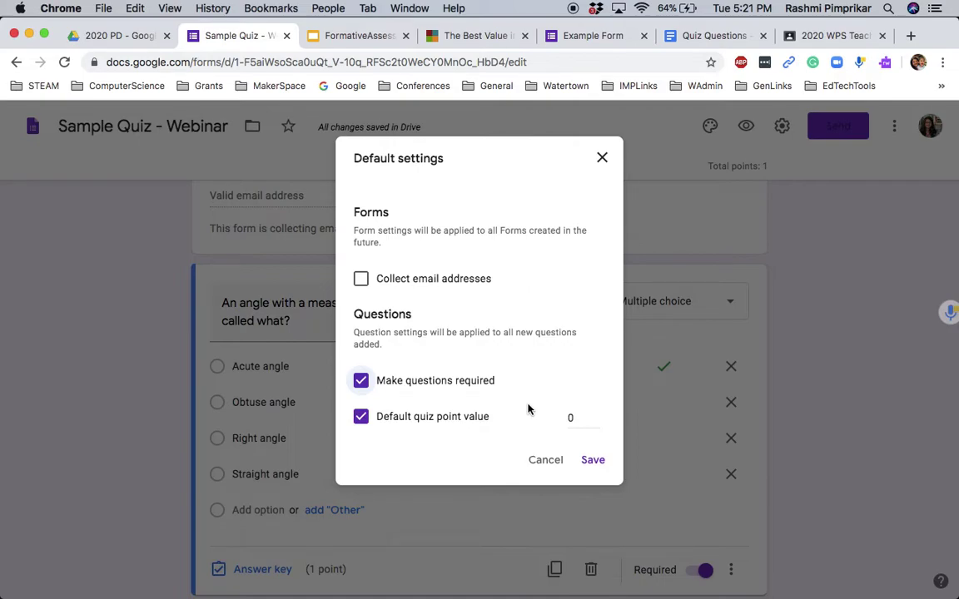
click(362, 282)
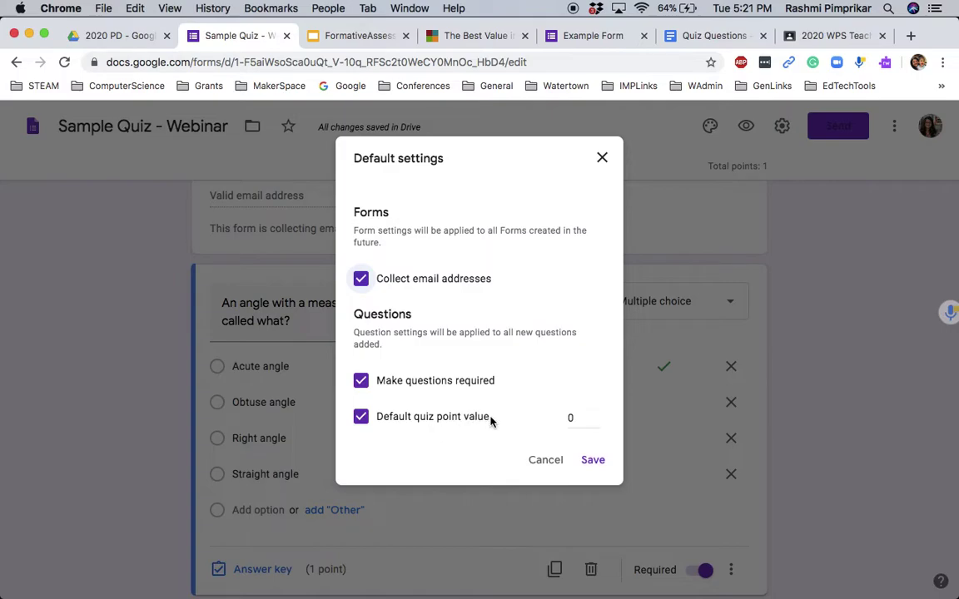
click(592, 460)
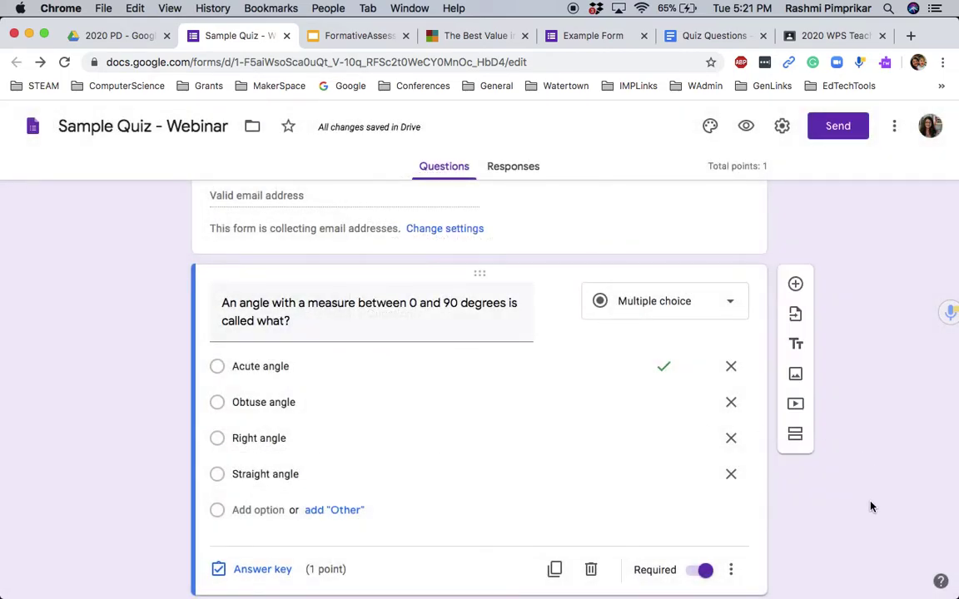
Step: Title the untitled second question "Which of the following are quadrilaterals?" and set its type to Checkboxes
scroll(871, 507, down, 3)
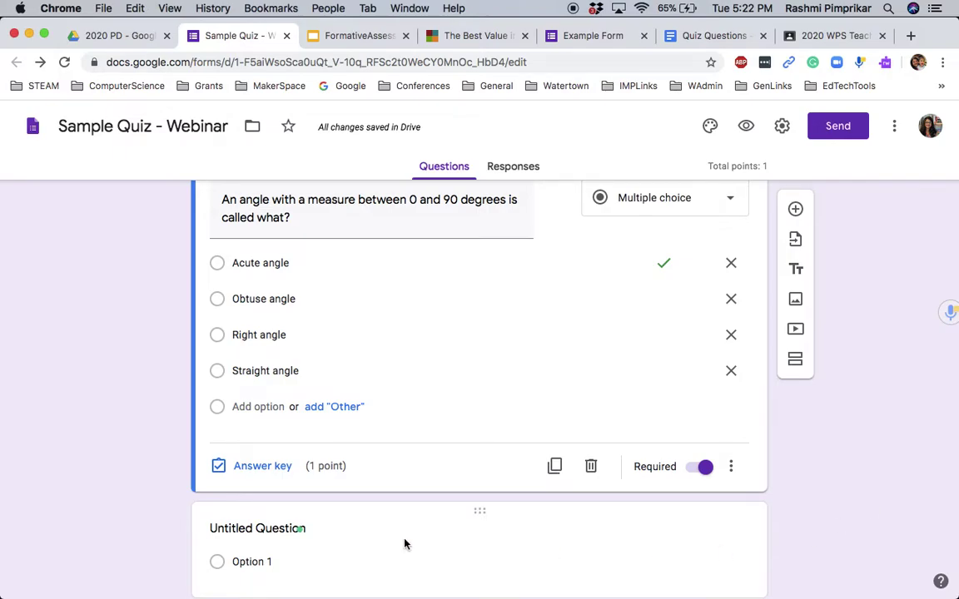
click(263, 530)
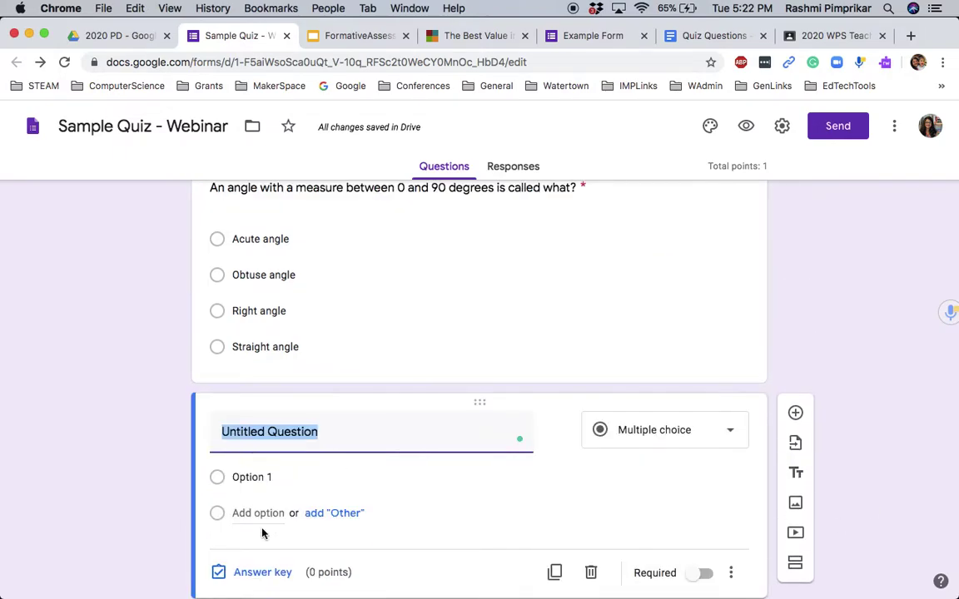
text(Wha)
key(BackSpace)
text(ich o)
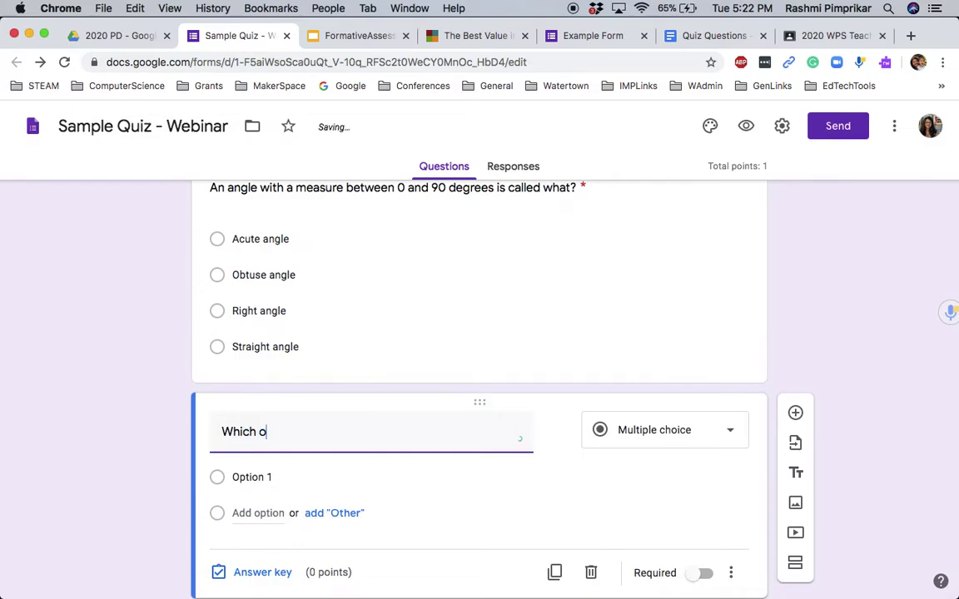
text(f the following are qua)
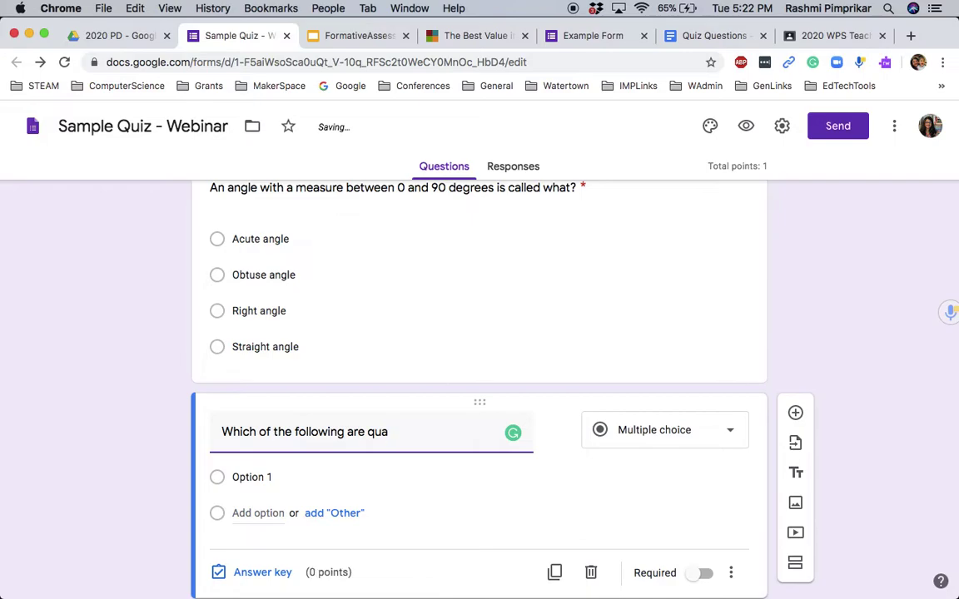
text(drit)
key(BackSpace)
text(lat)
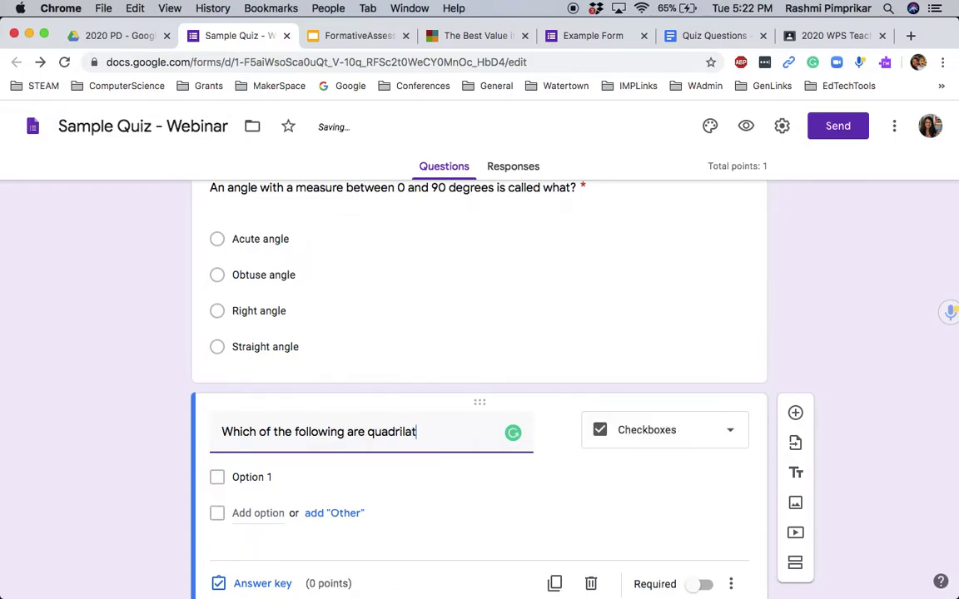
text(erals?)
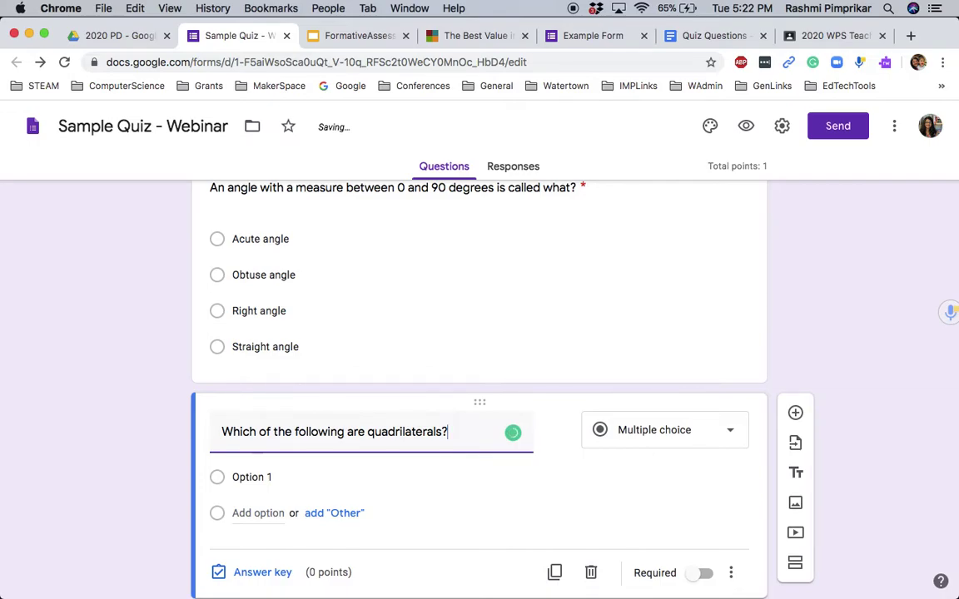
click(710, 441)
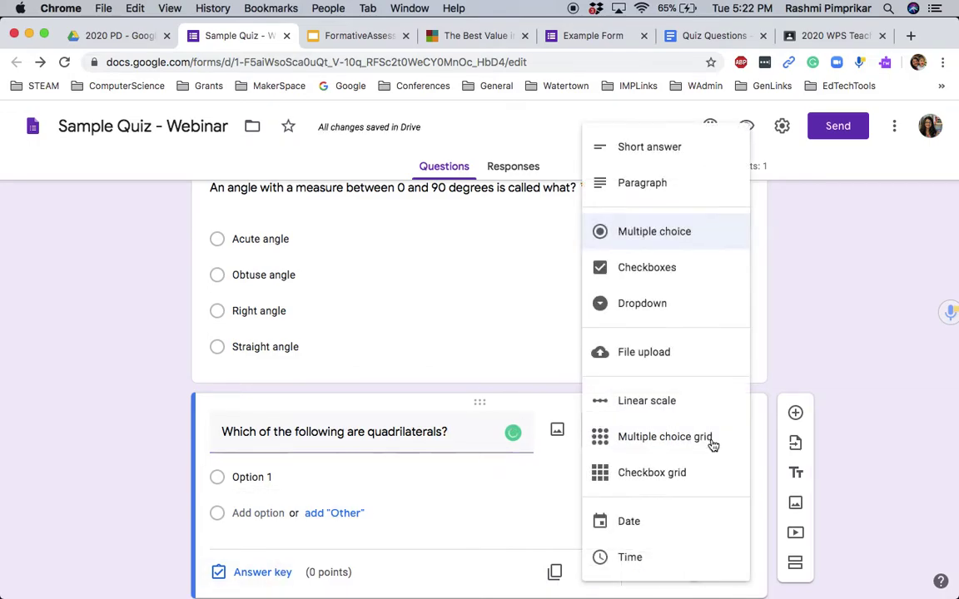
click(664, 266)
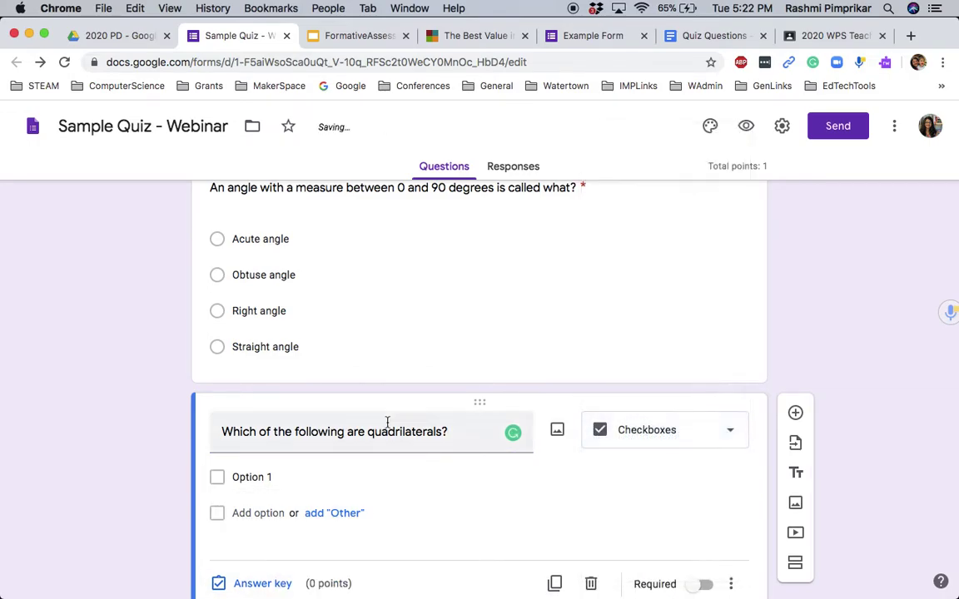
Step: Give the quadrilaterals question four answer options: Square, Rhombus, Hexagon and Triangle
click(247, 482)
text(Sq)
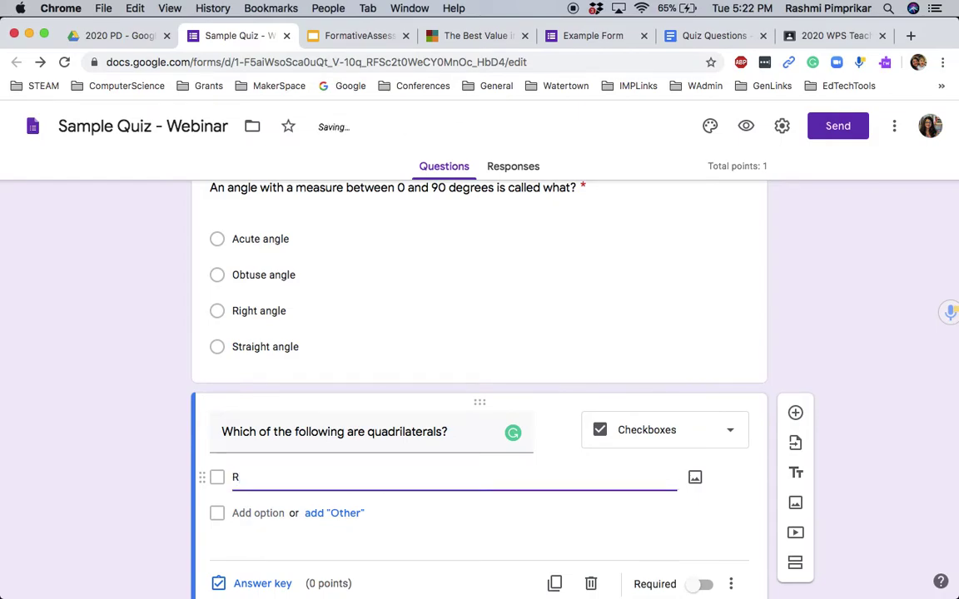
text(uare)
click(257, 514)
text(Rho)
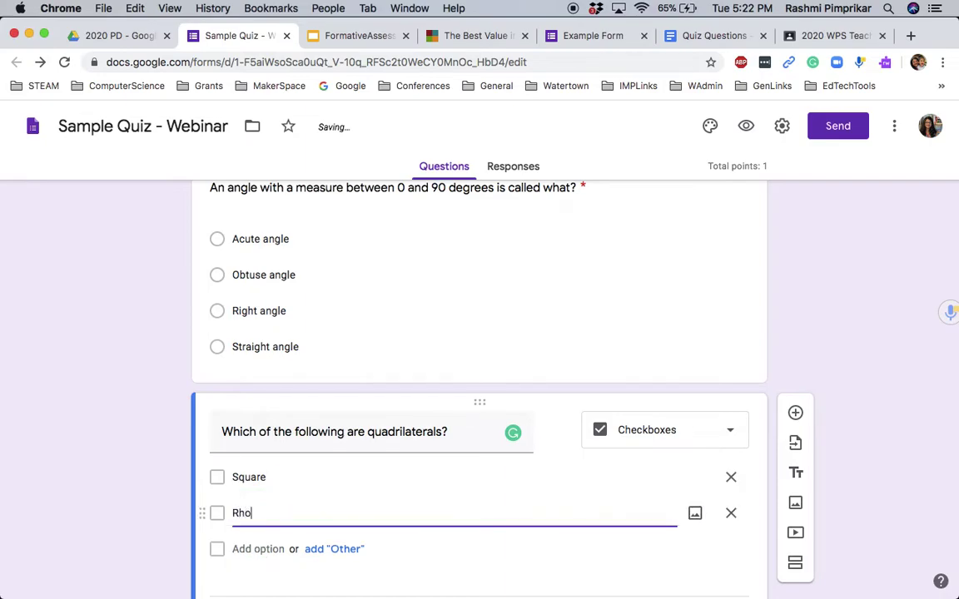
text(mbus)
key(Return)
text(Hez)
text(a)
key(BackSpace)
key(BackSpace)
text(xagon)
click(249, 580)
text(Triang)
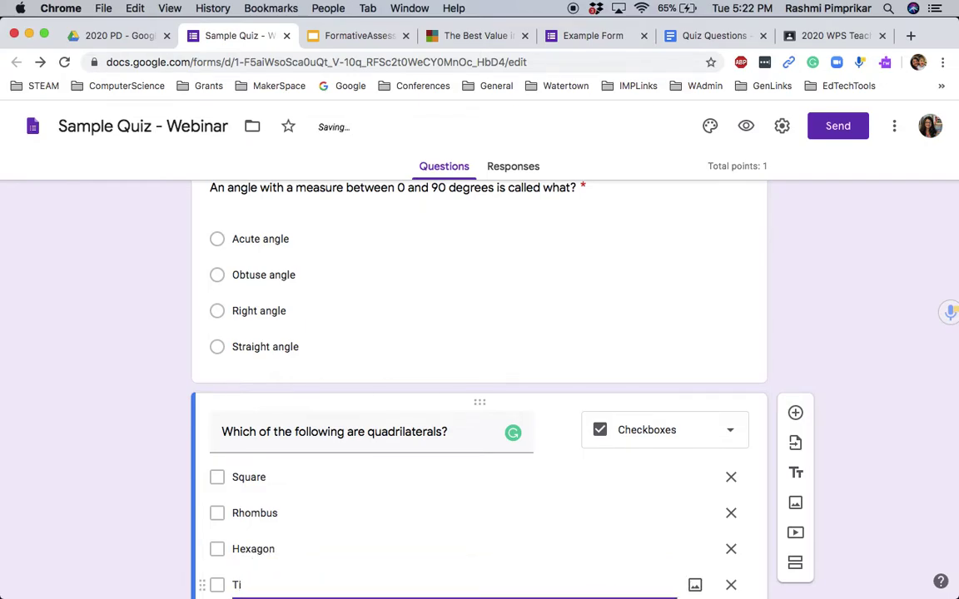
text(le)
scroll(127, 534, down, 2)
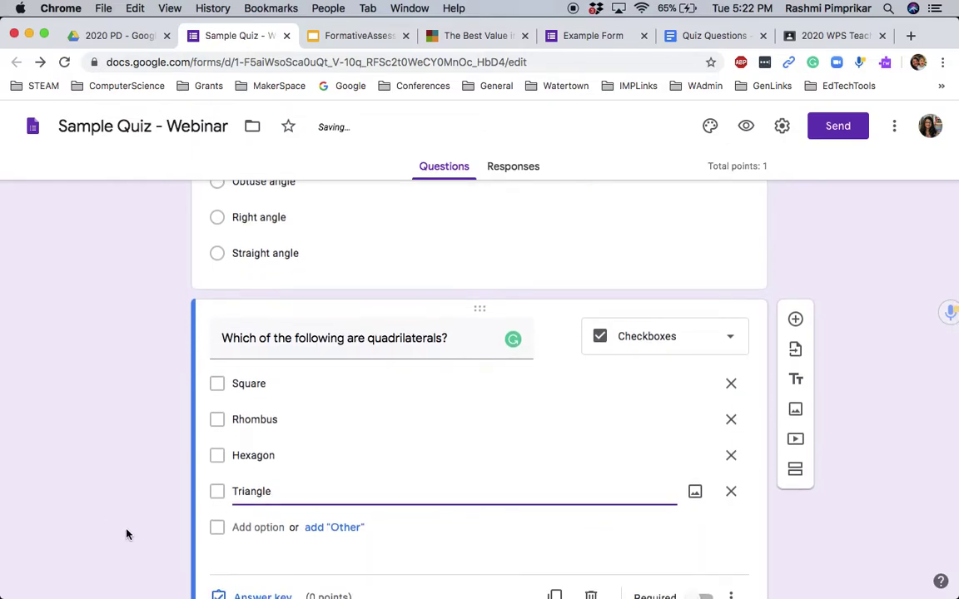
click(128, 449)
click(269, 383)
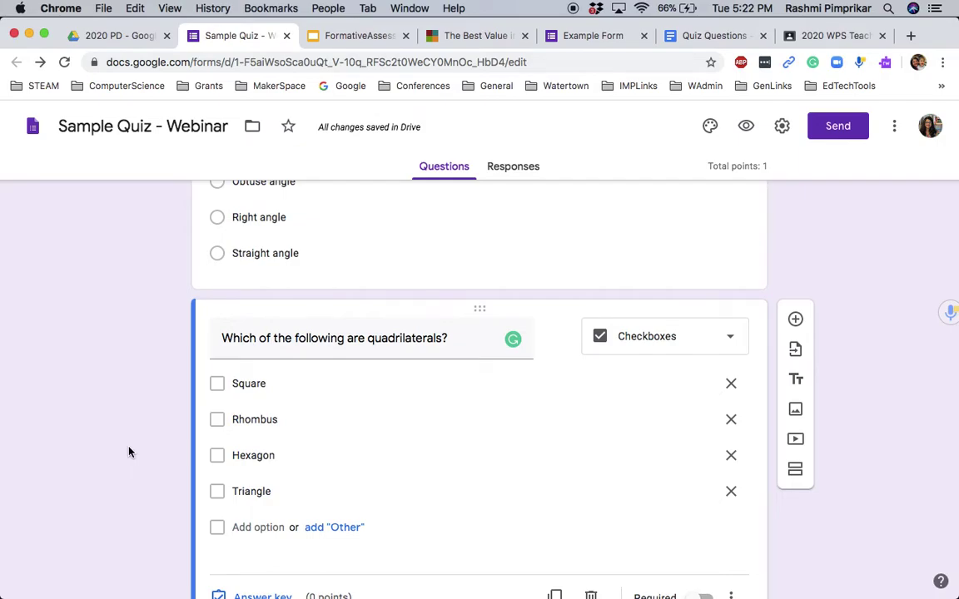
Step: Make the quadrilaterals question worth 2 points with Square and Rhombus as correct answers, and mark it as required
scroll(129, 452, down, 2)
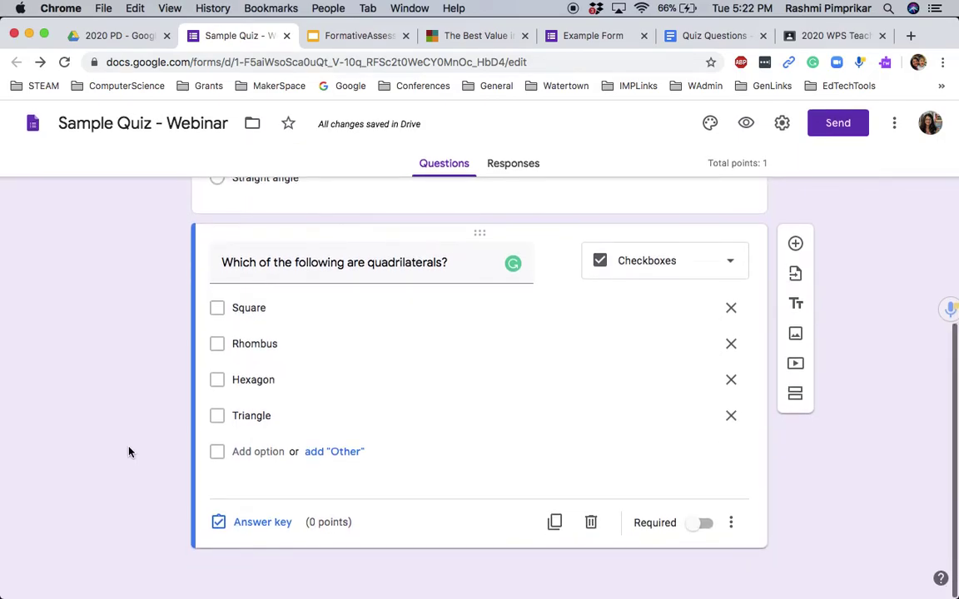
click(257, 531)
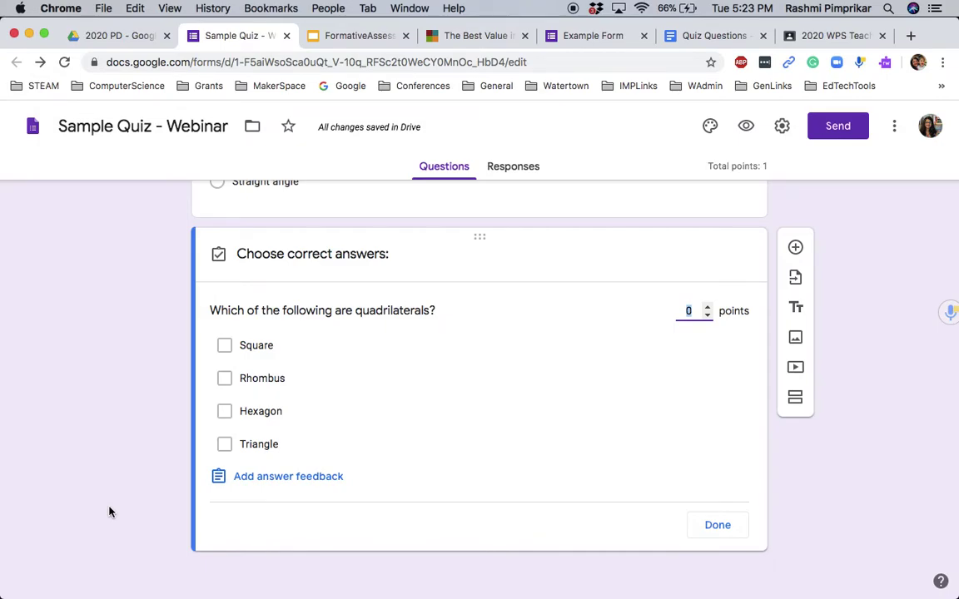
text(2)
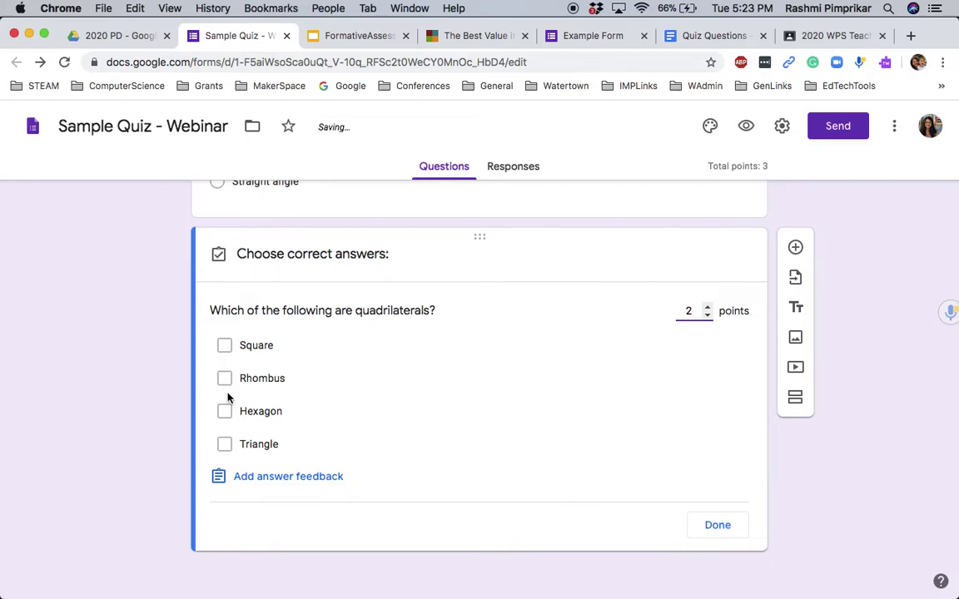
click(224, 345)
click(225, 378)
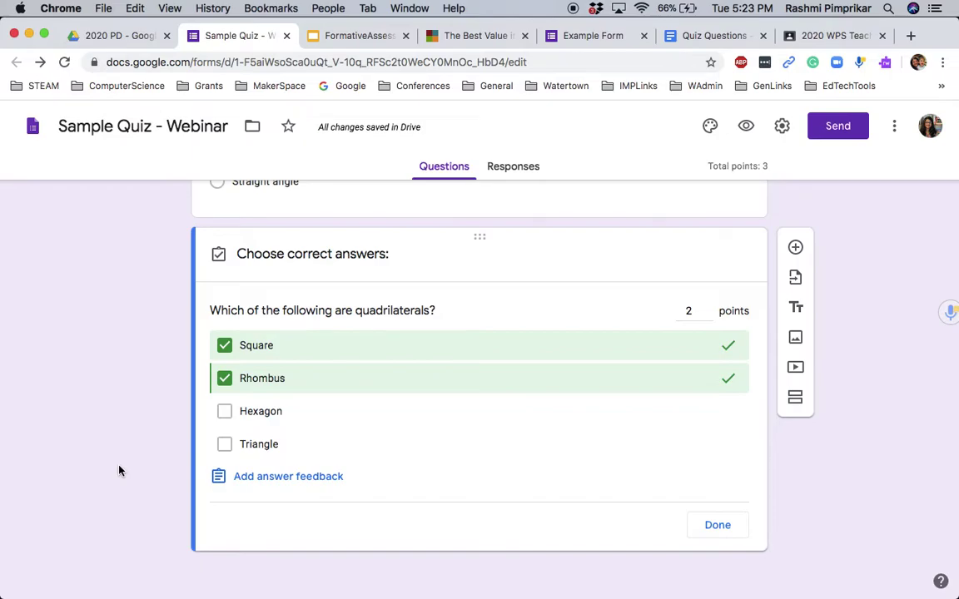
click(726, 536)
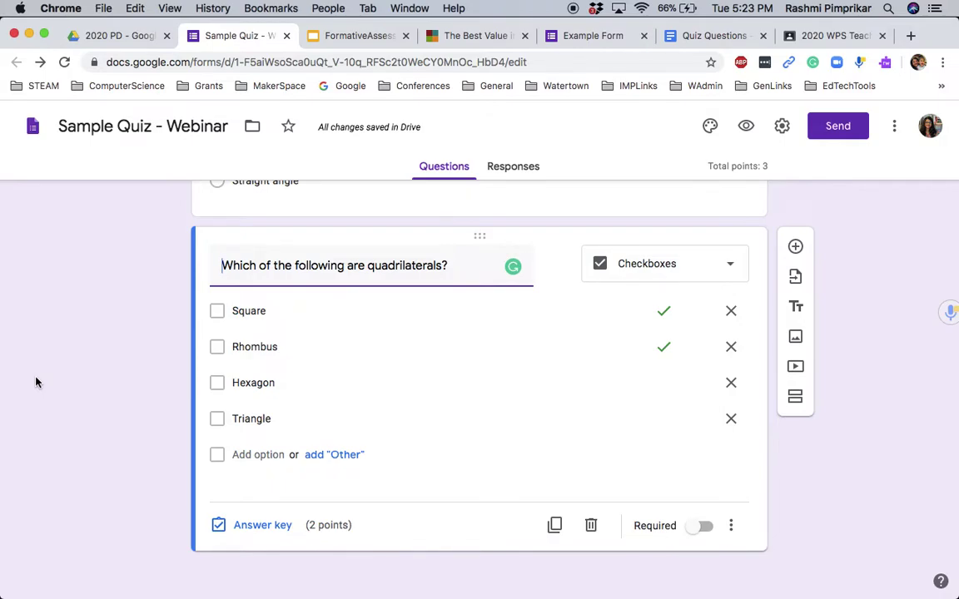
click(704, 526)
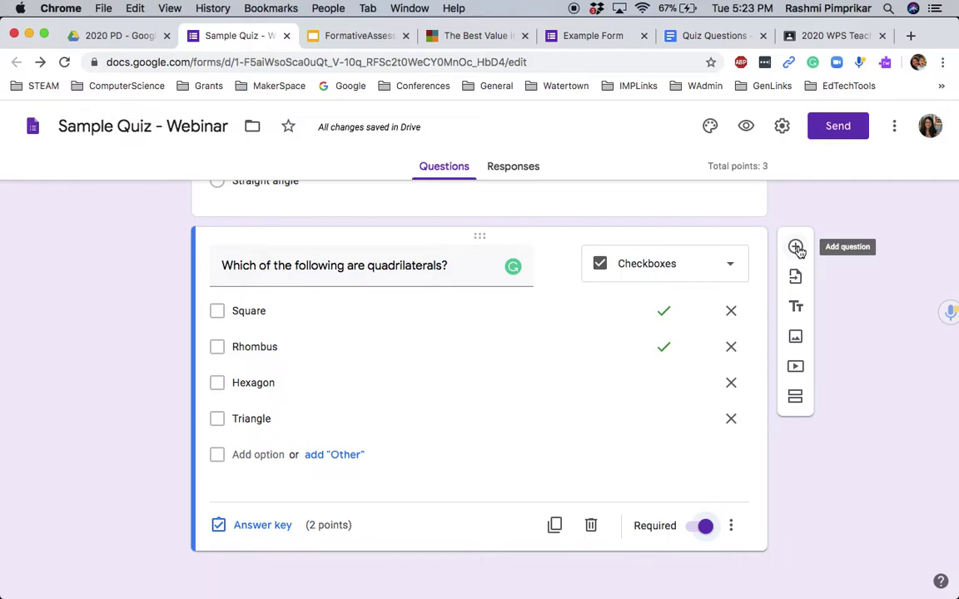
Step: Add a short-answer question titled "What do you call a 5 sided Polygon?" below the quadrilaterals question
click(796, 248)
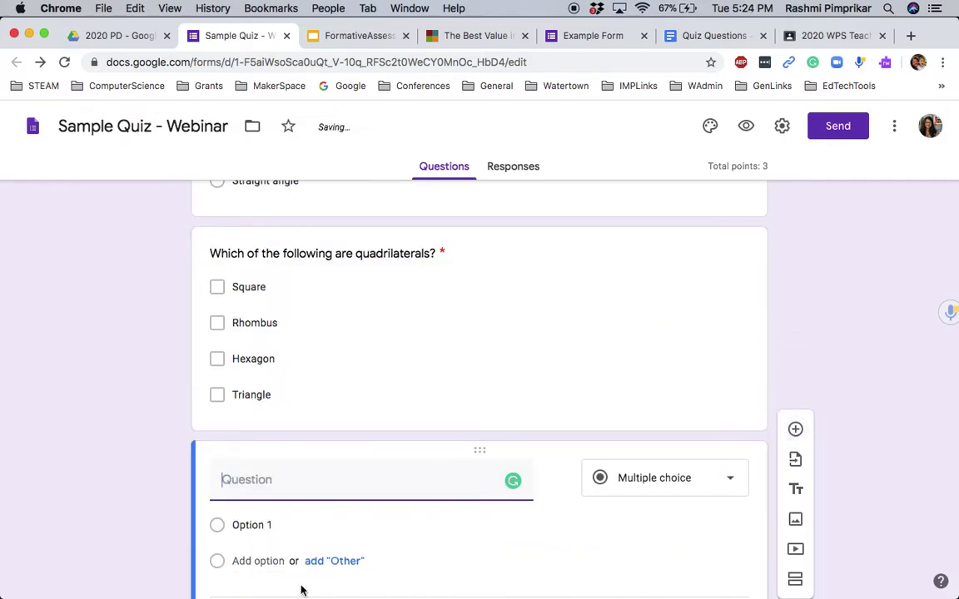
text(What do you )
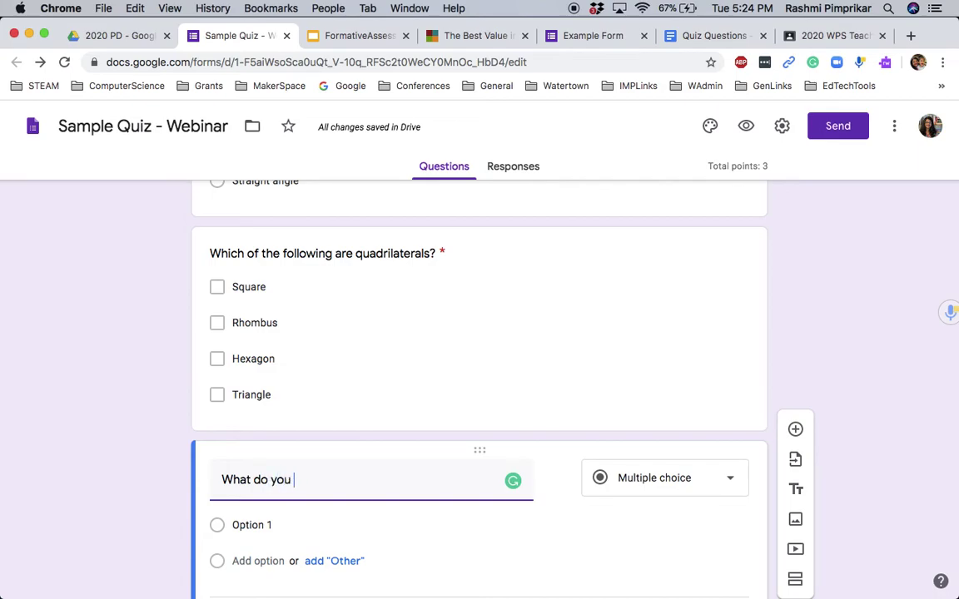
text(call a)
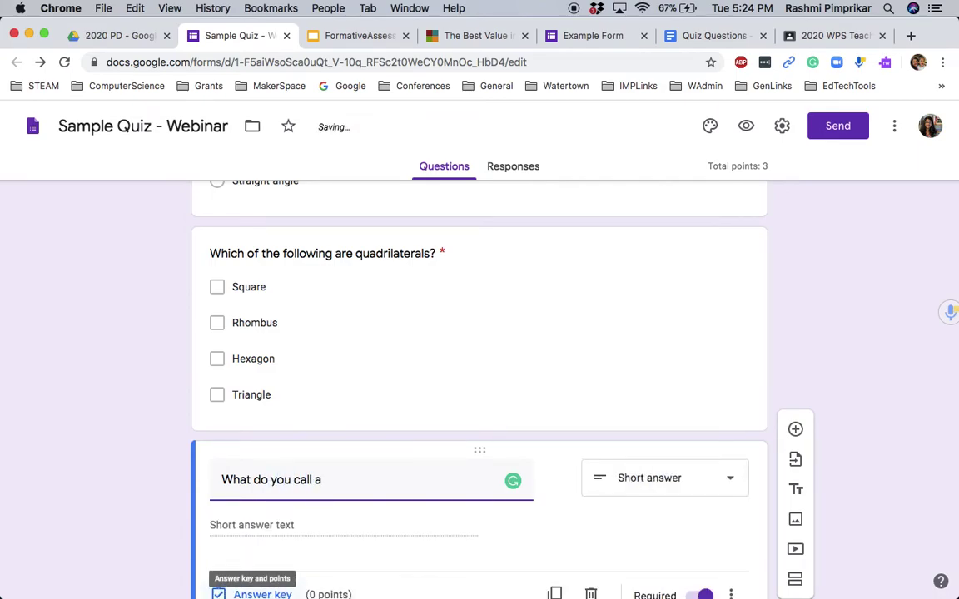
text( 5 sided Polygon?)
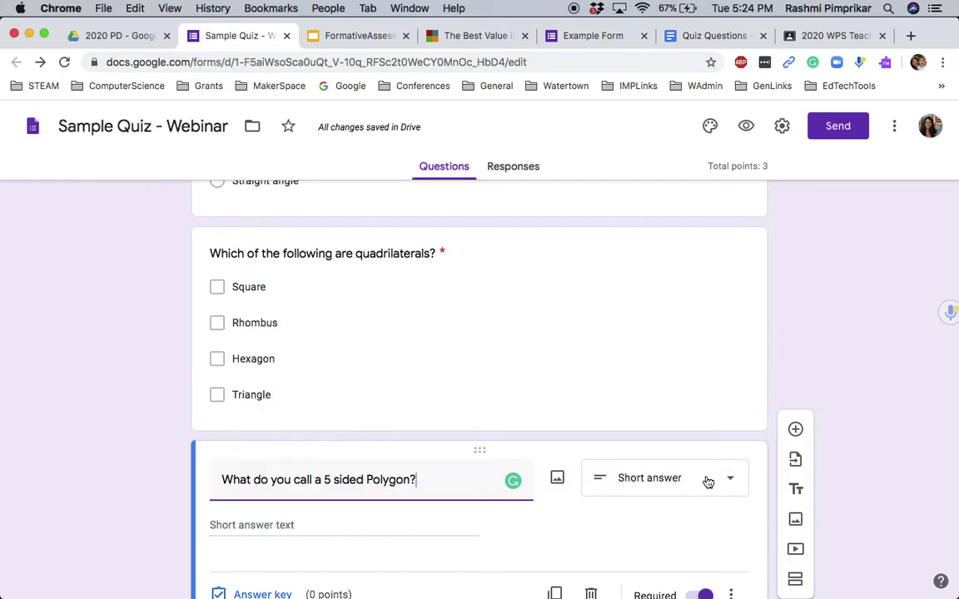
Step: List "pentagon", "Pentagon" and "a pentagon" as correct answers in the polygon question's answer key
scroll(409, 523, down, 2)
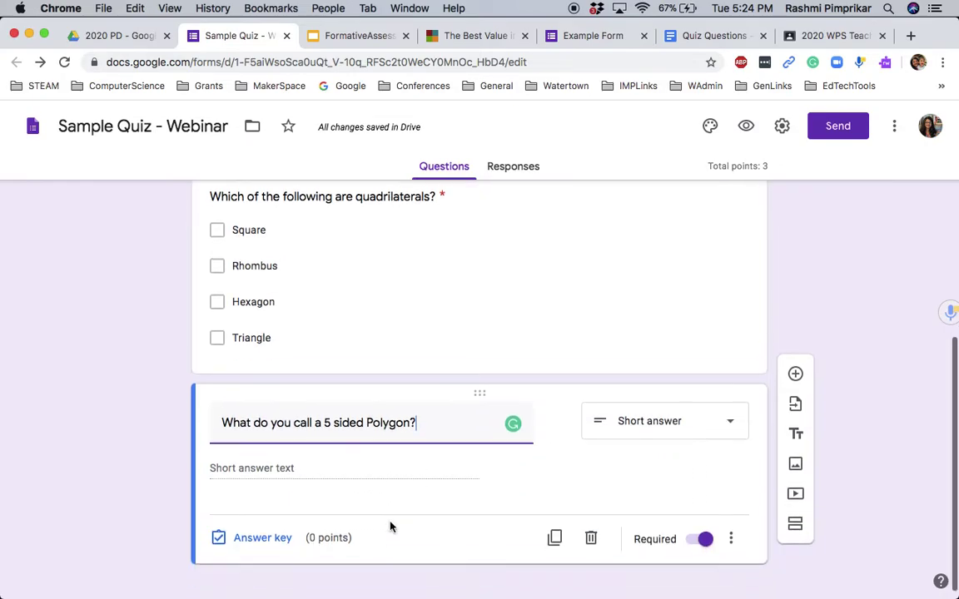
click(279, 525)
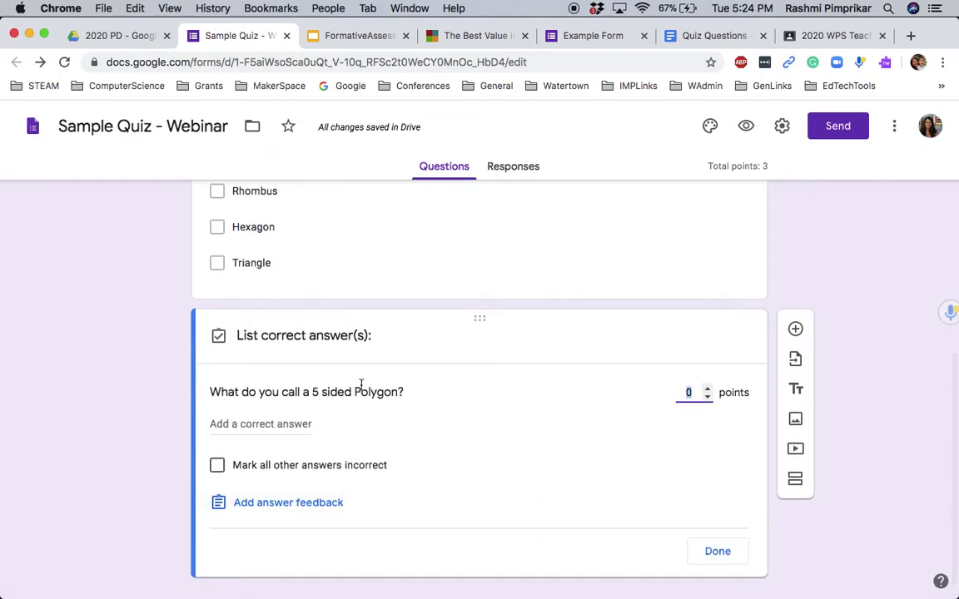
click(277, 422)
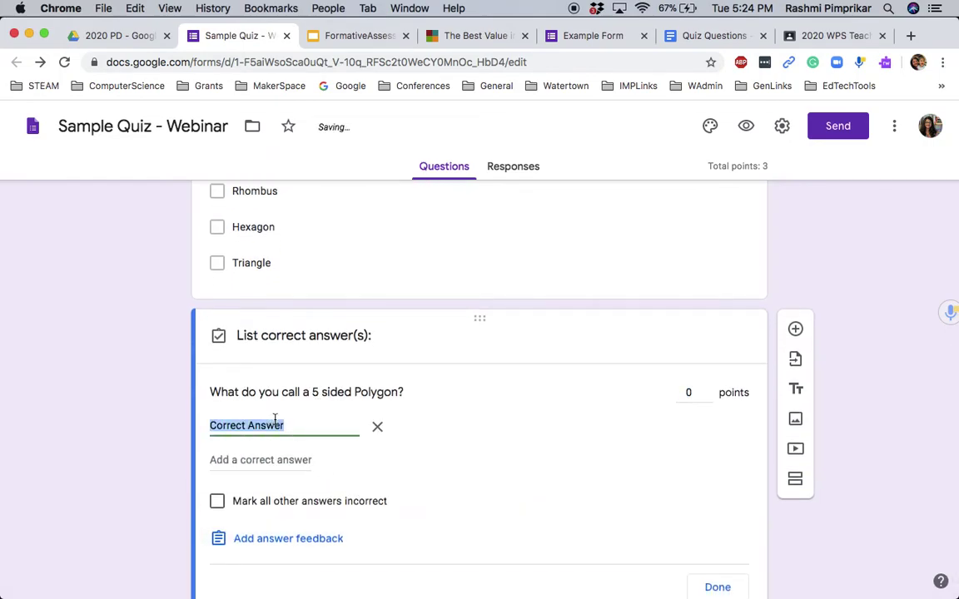
text(pentagon)
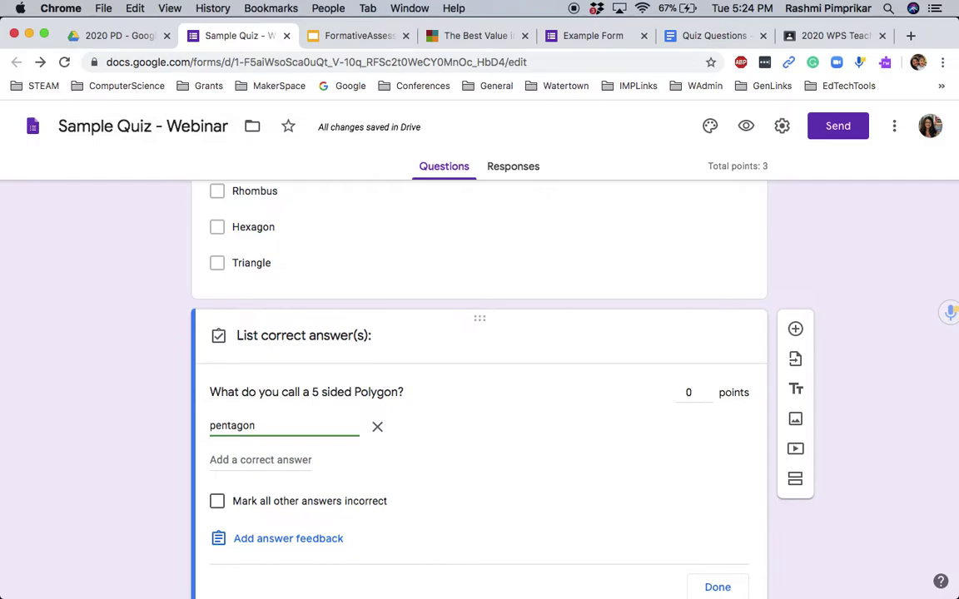
click(235, 463)
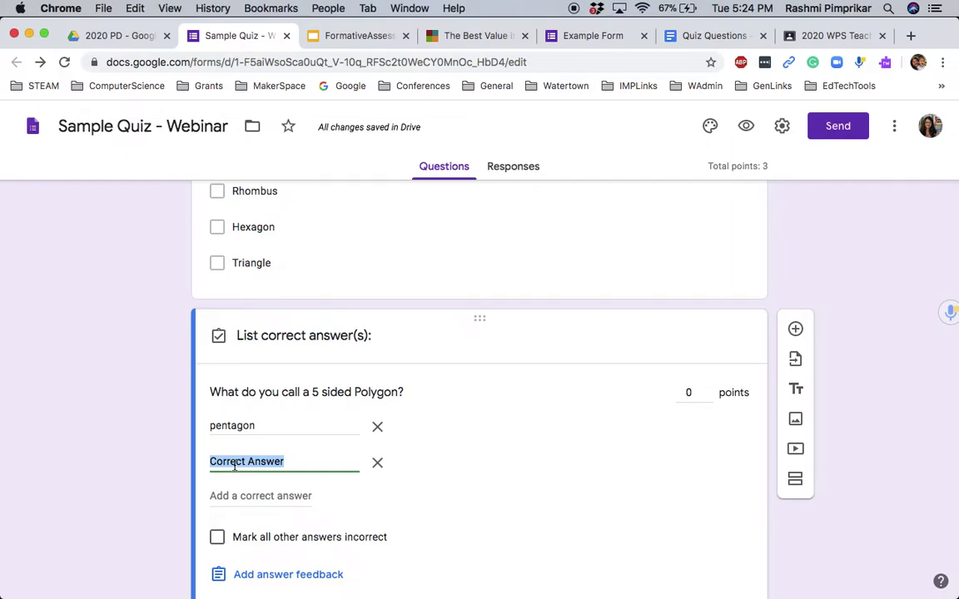
text(Pentagon)
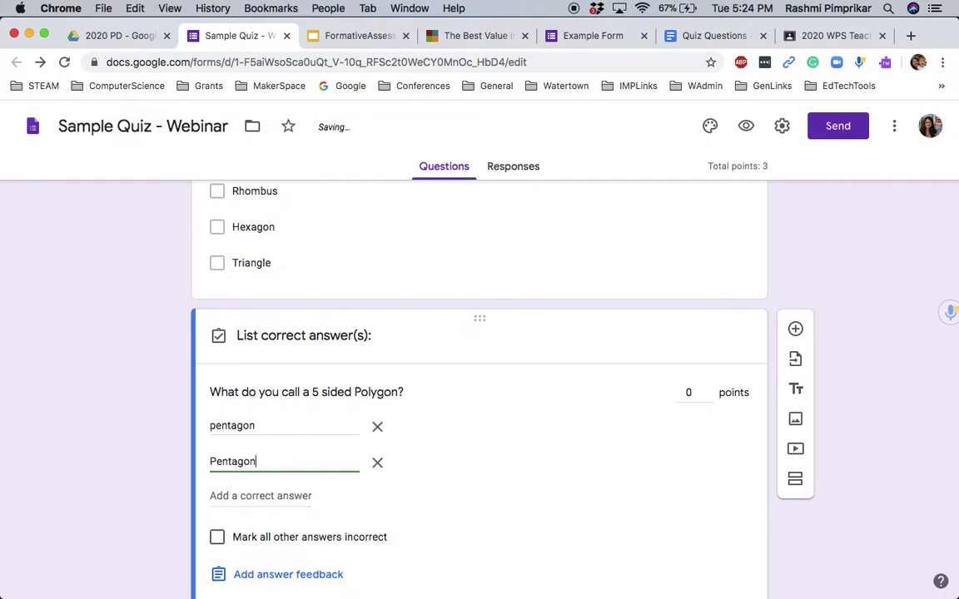
click(234, 497)
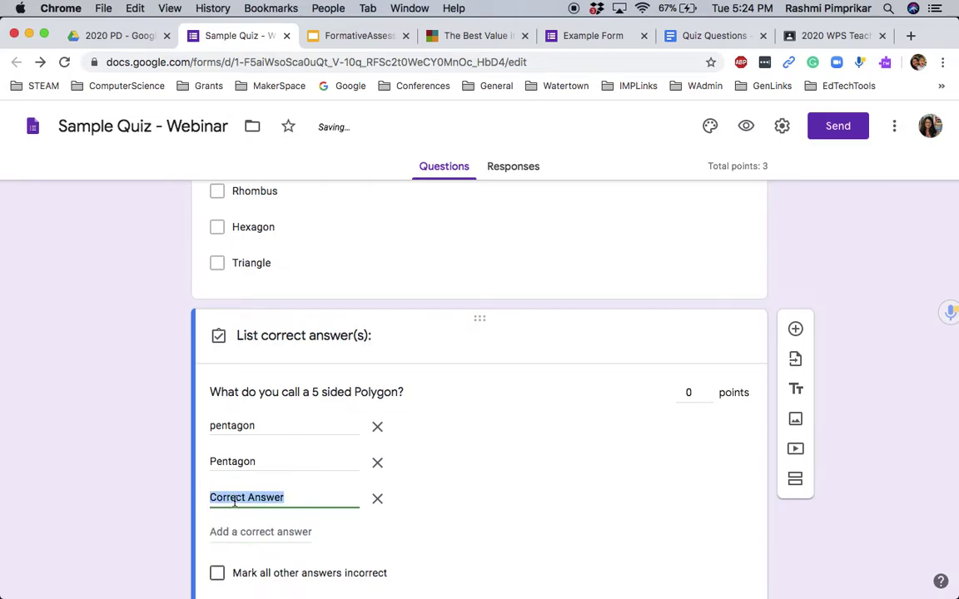
text(a pentagon)
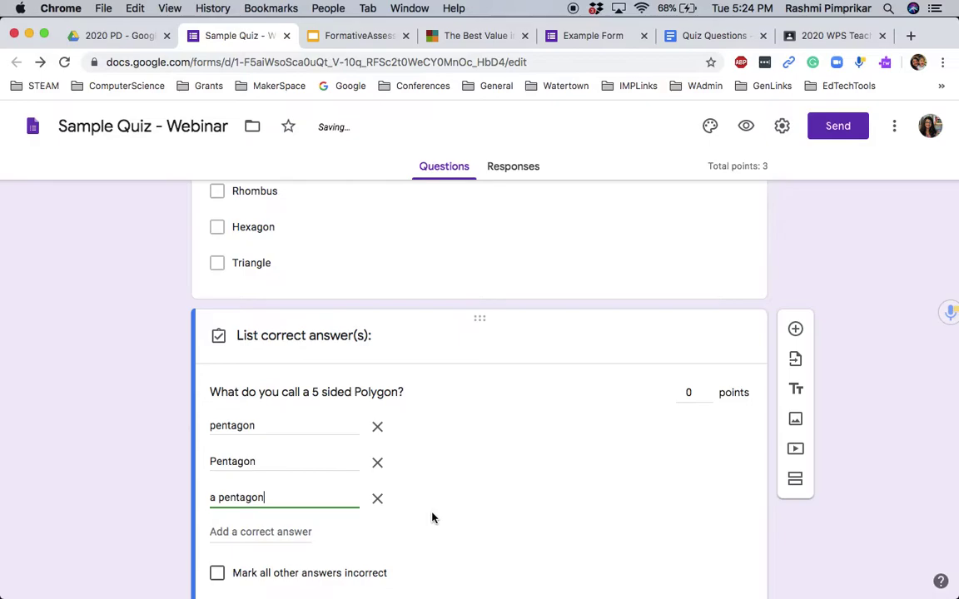
Step: Set the polygon question's value to 1 point and finish its answer key
scroll(432, 518, down, 3)
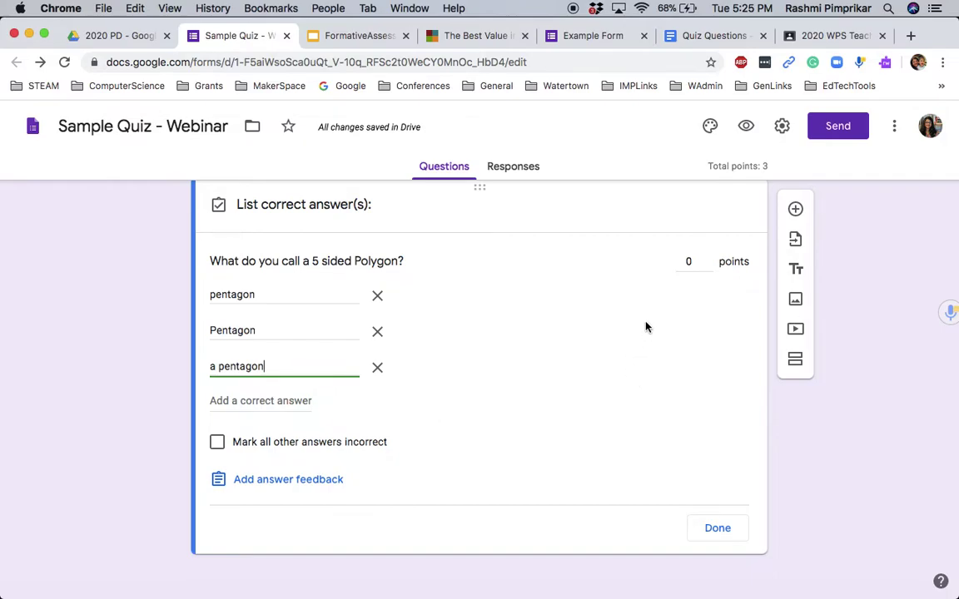
click(690, 263)
text(1)
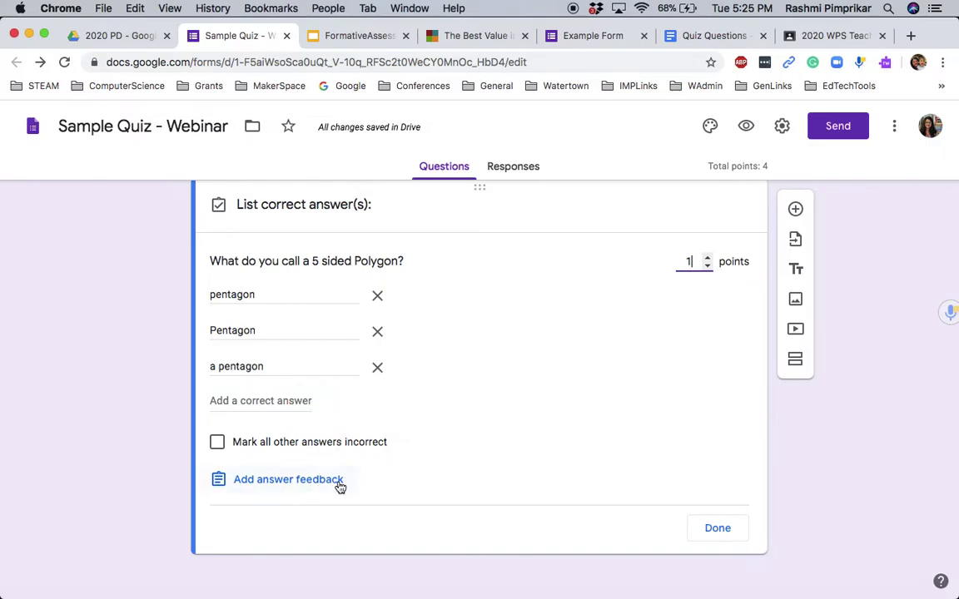
click(712, 542)
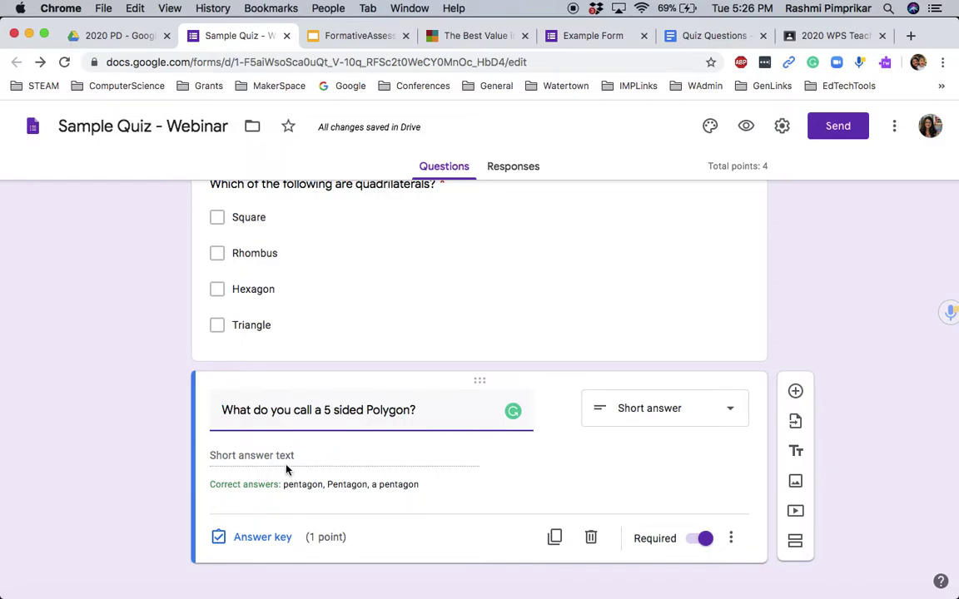
click(262, 538)
scroll(106, 433, down, 5)
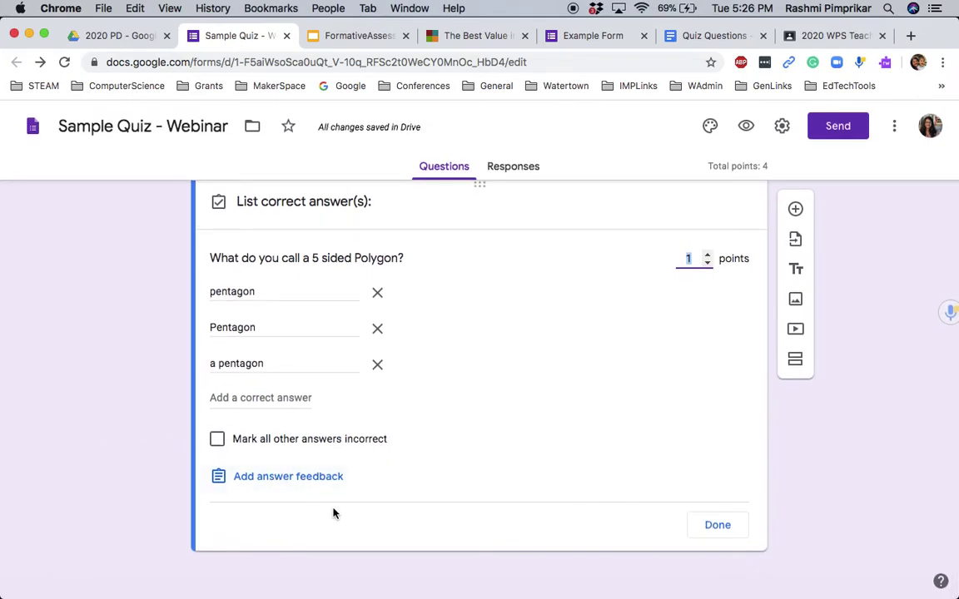
click(715, 531)
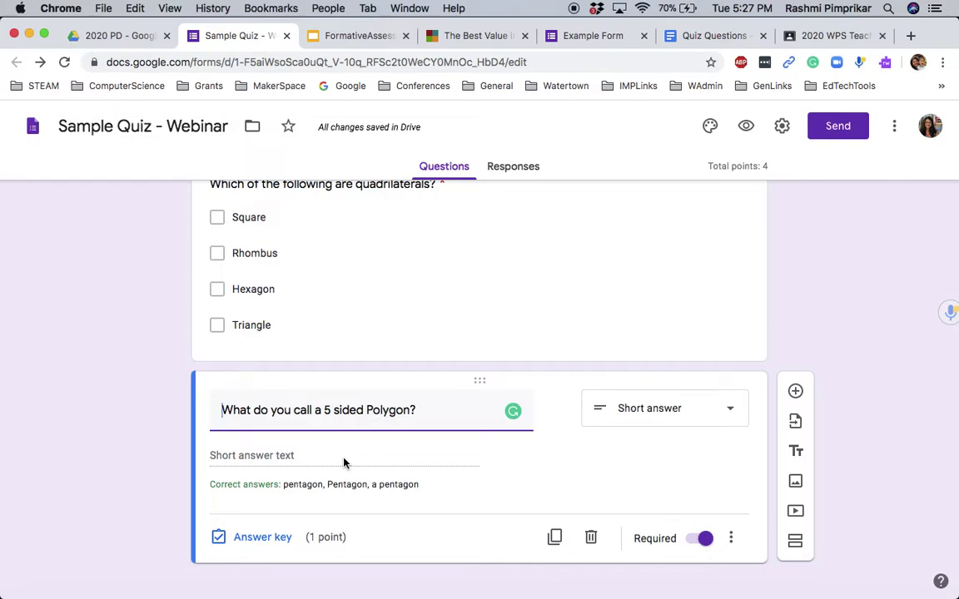
Step: Add a multiple-choice question titled "What type of triangle is shown in the diagram below?" after the polygon question
scroll(915, 429, down, 1)
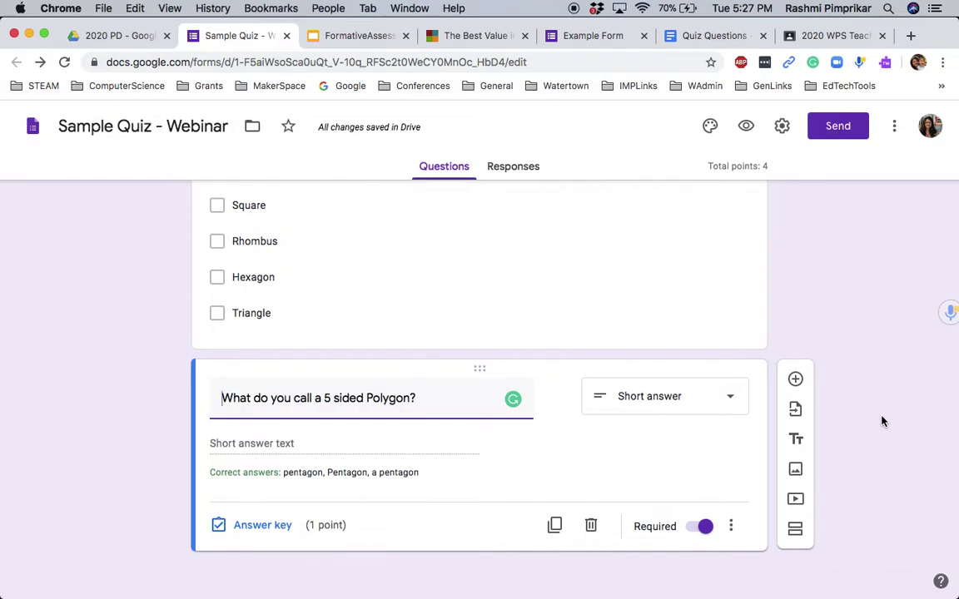
click(795, 380)
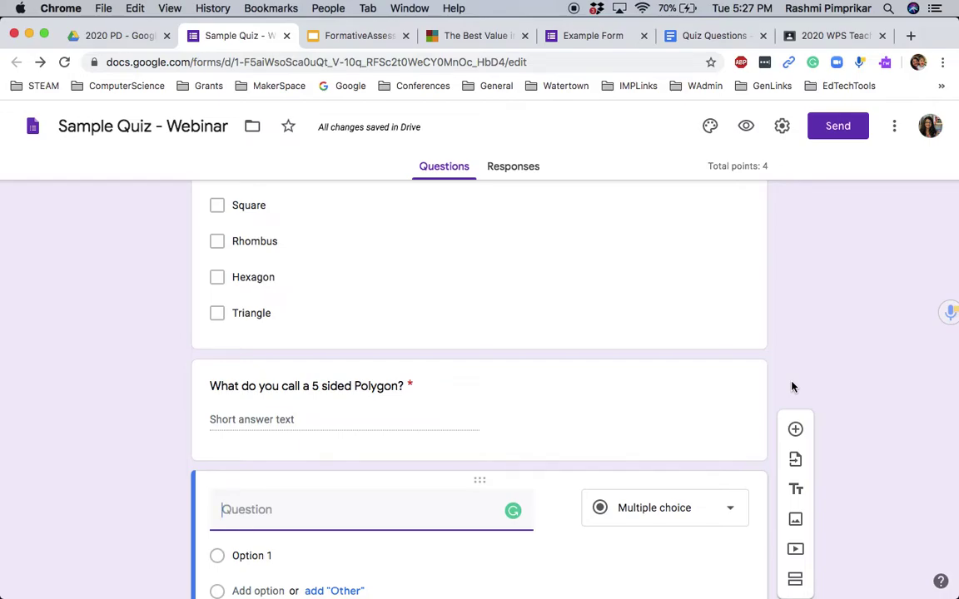
text(What type)
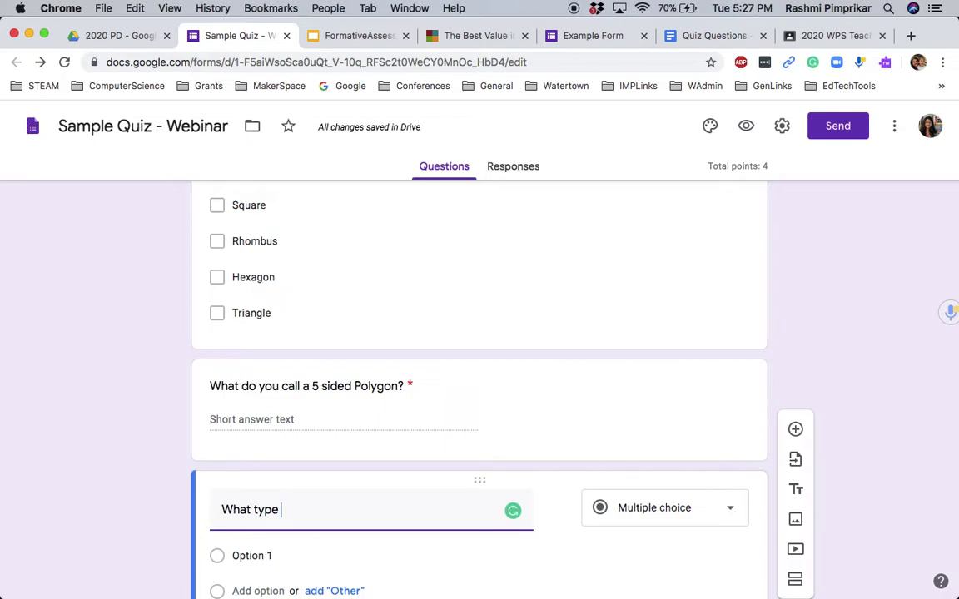
text(triangle is wh)
key(BackSpace)
key(BackSpace)
text(shown i)
text(n th)
text(e de)
text(iagram)
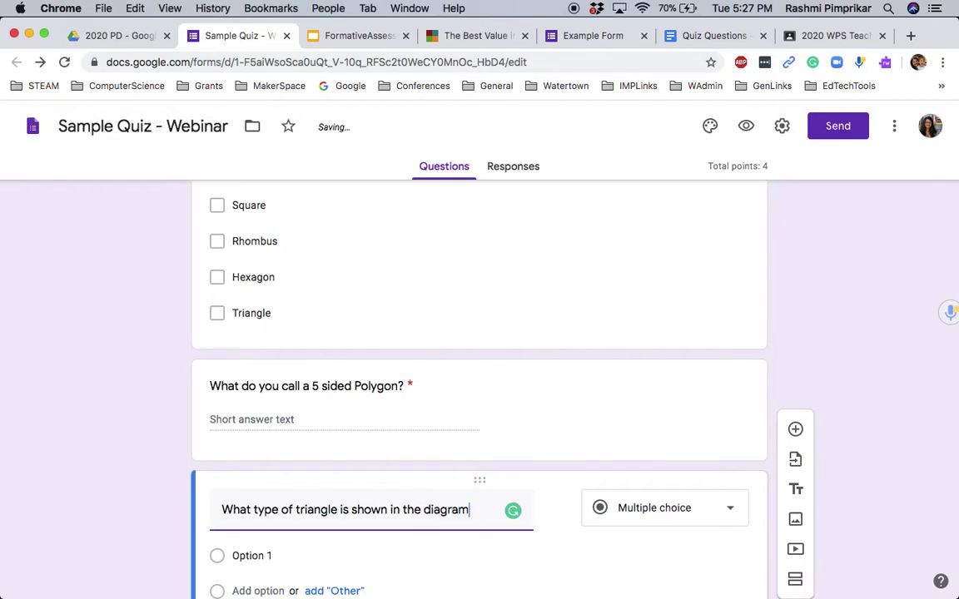
text( below?)
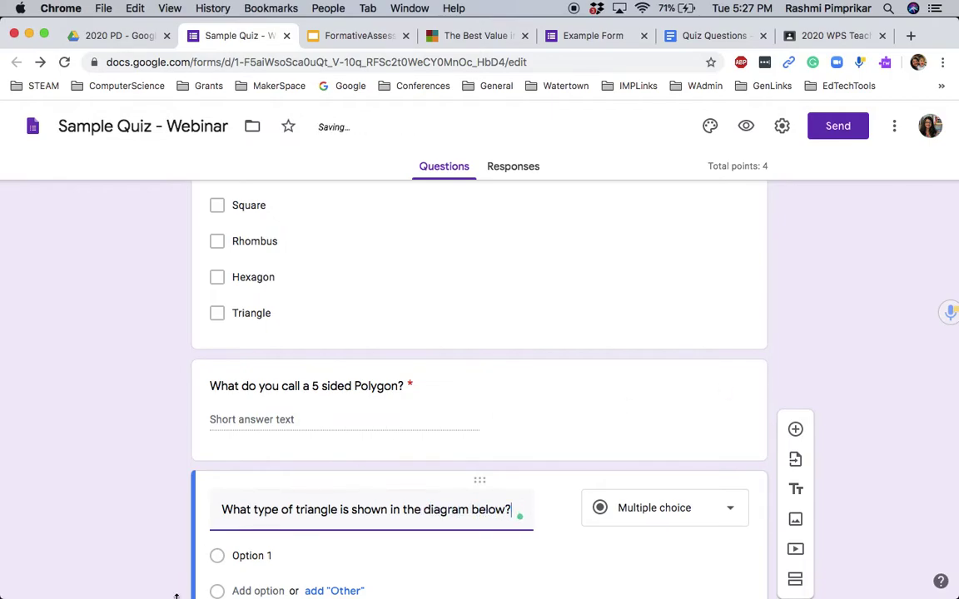
scroll(137, 559, down, 1)
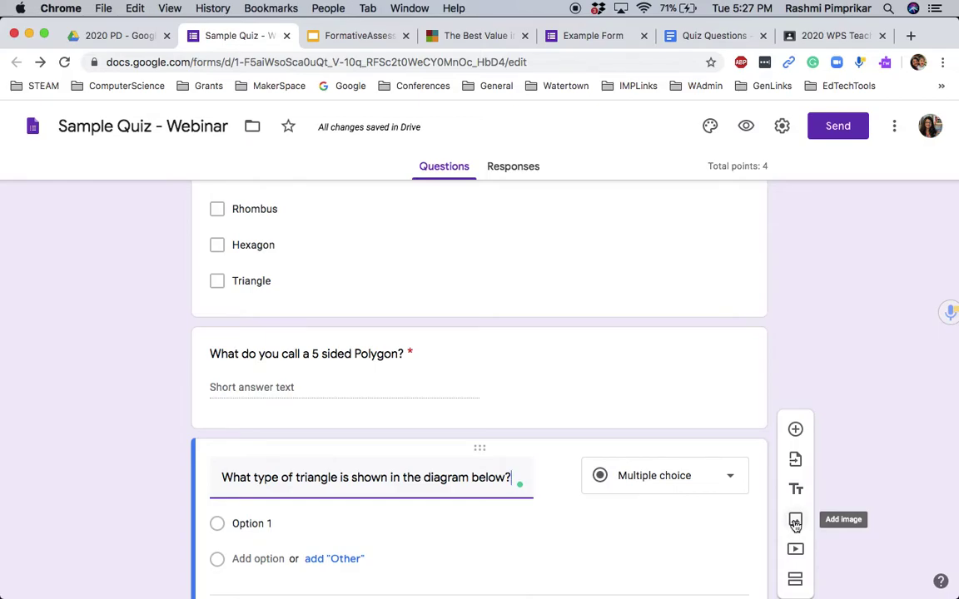
scroll(867, 411, down, 2)
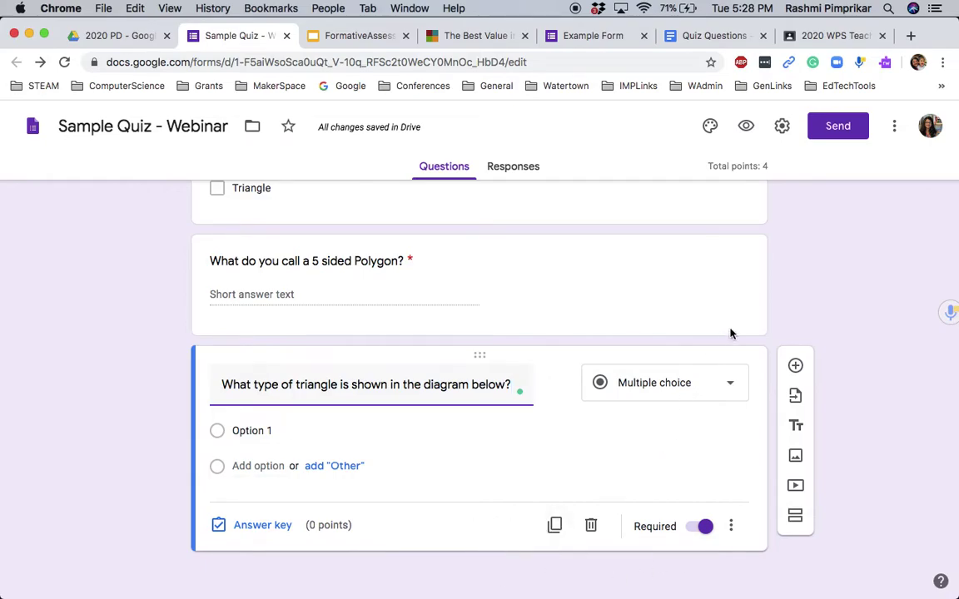
click(734, 528)
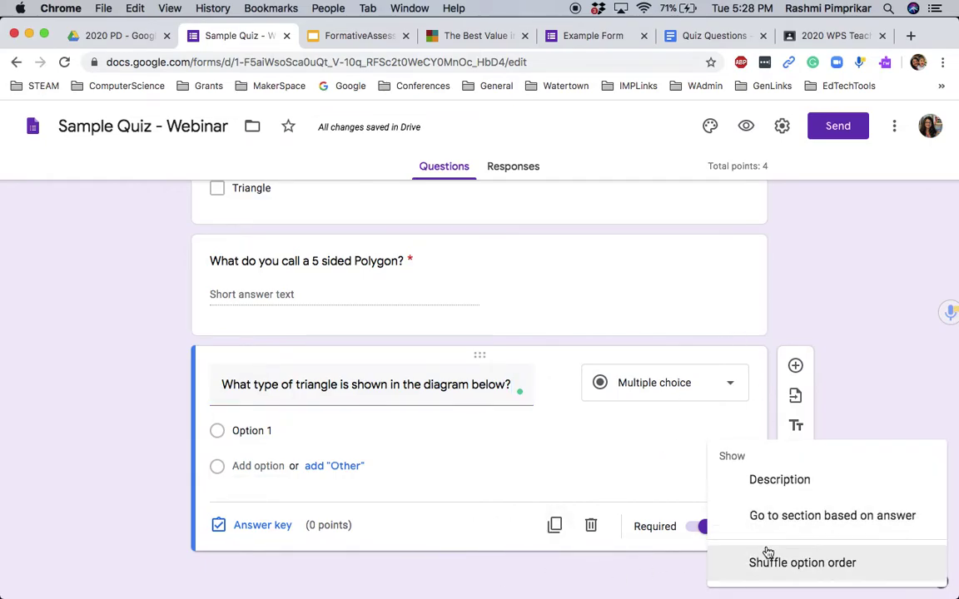
click(869, 354)
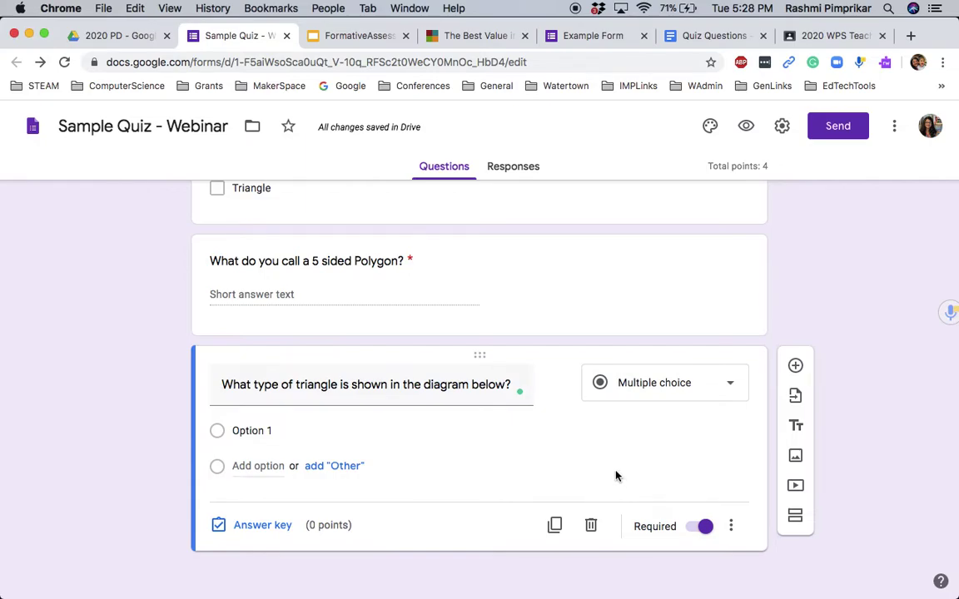
Step: Open the Google image search for adding a picture to the triangle question
mouse_move(559, 398)
click(558, 385)
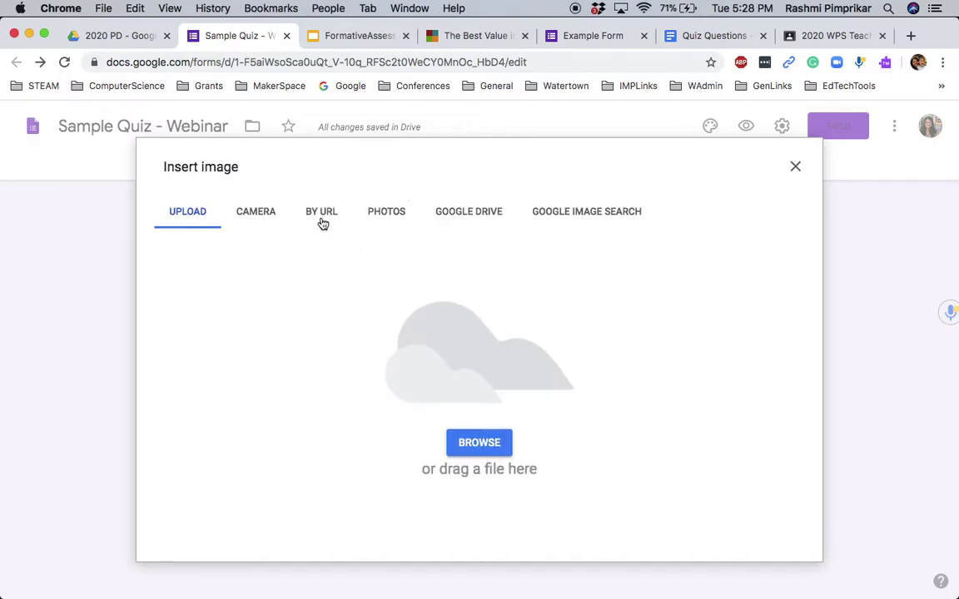
click(571, 216)
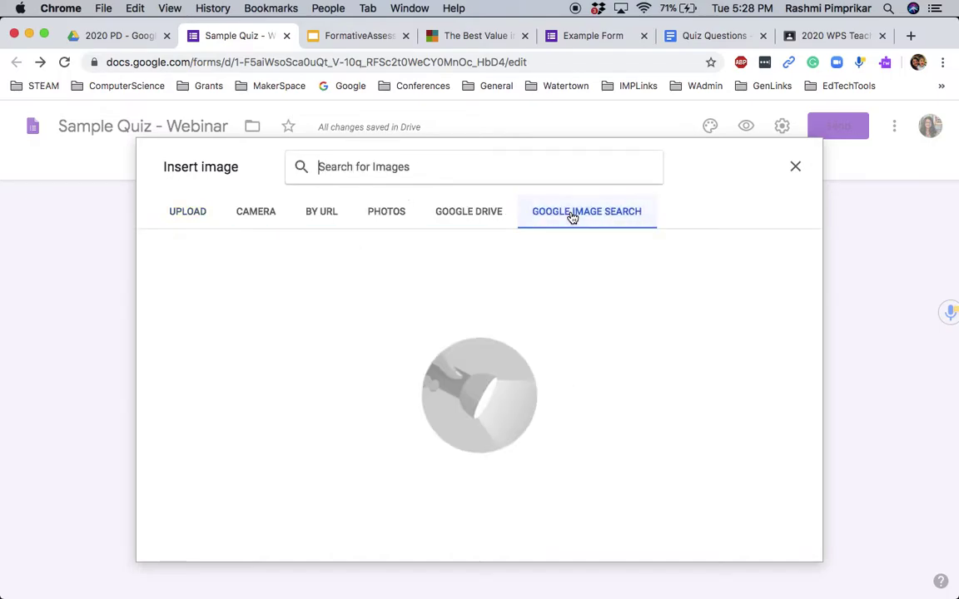
click(365, 175)
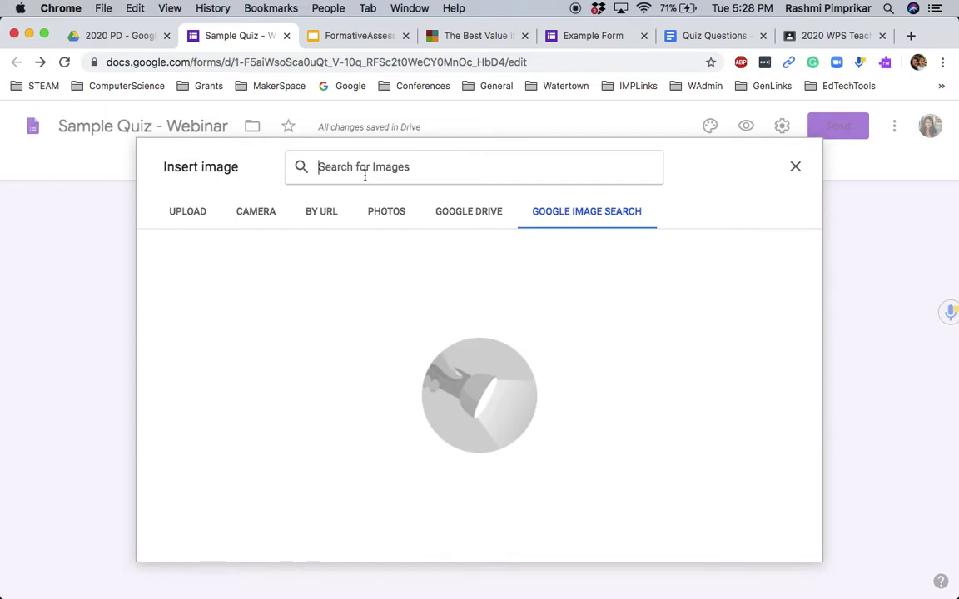
text(ob)
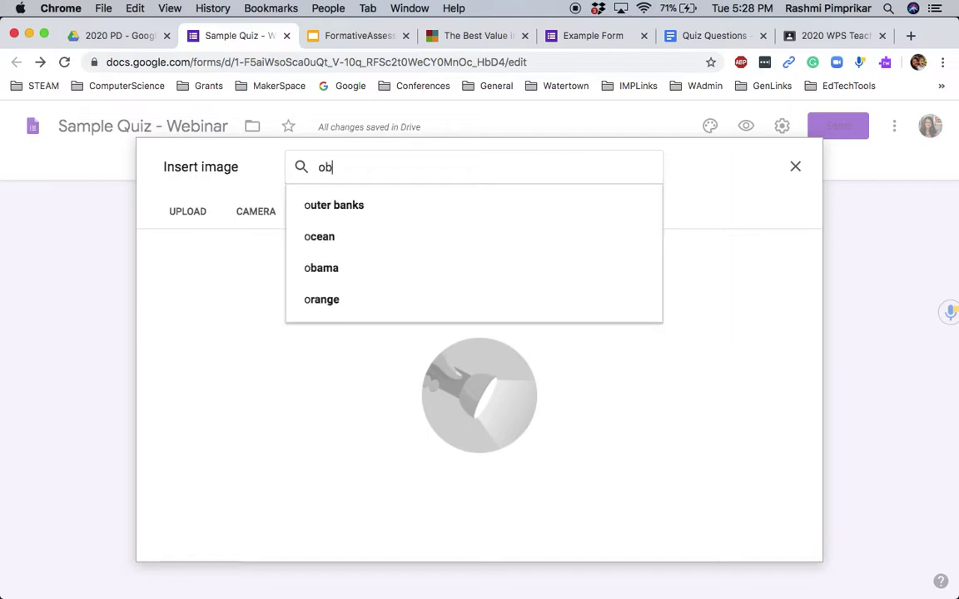
text(tuse angle)
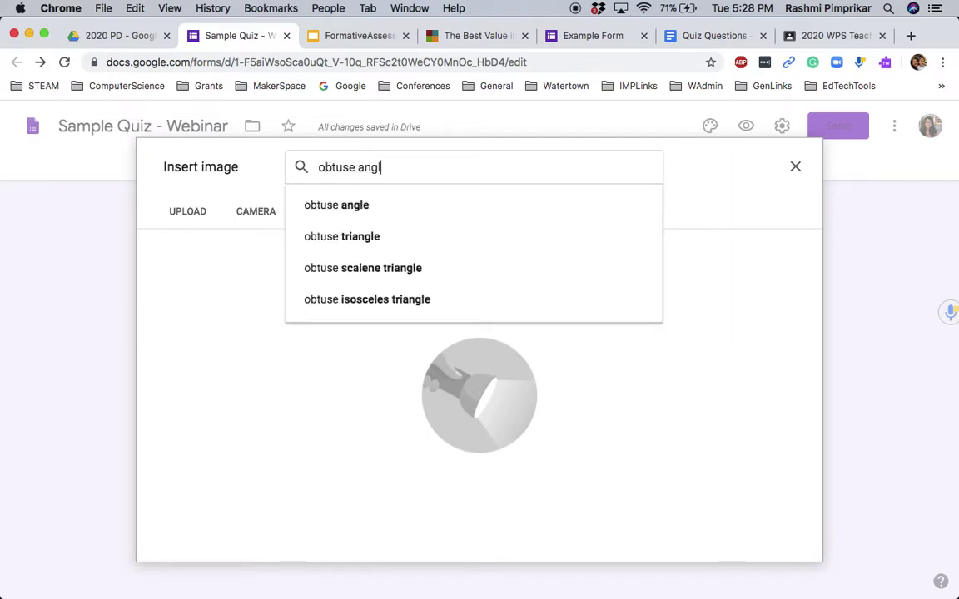
key(BackSpace)
key(BackSpace)
key(BackSpace)
key(BackSpace)
key(BackSpace)
text(t)
key(BackSpace)
key(BackSpace)
key(BackSpace)
key(BackSpace)
key(BackSpace)
key(BackSpace)
key(BackSpace)
key(BackSpace)
Step: Search images for "Right triangle" and insert the white triangle with sides labelled a, b and c into the triangle question
text(Right )
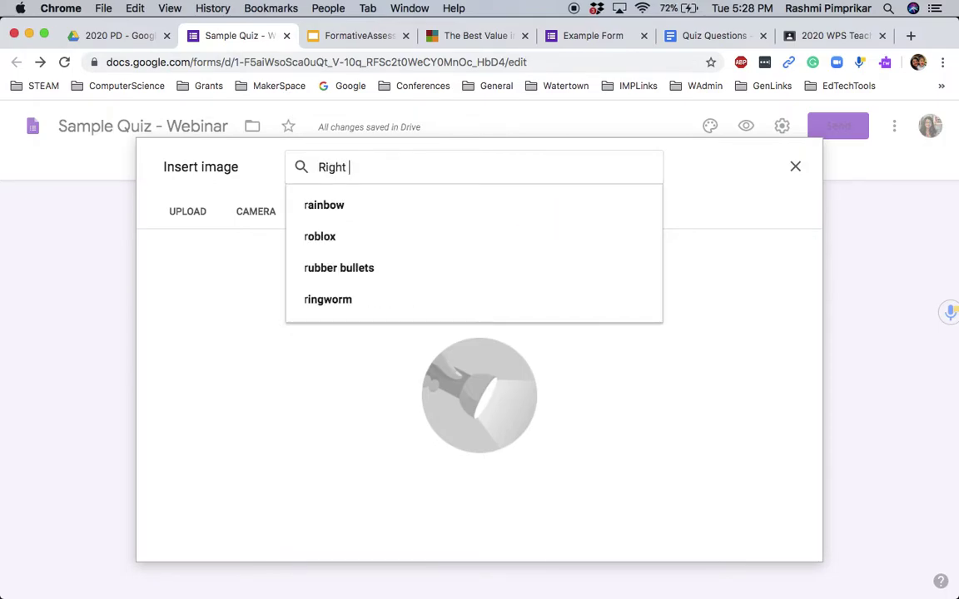
text(triangle)
key(Return)
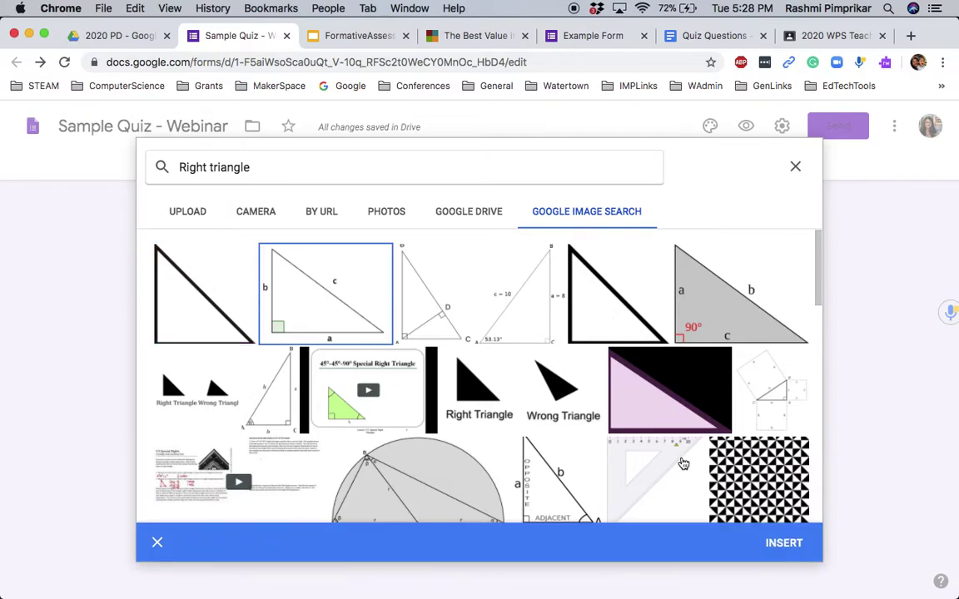
click(786, 543)
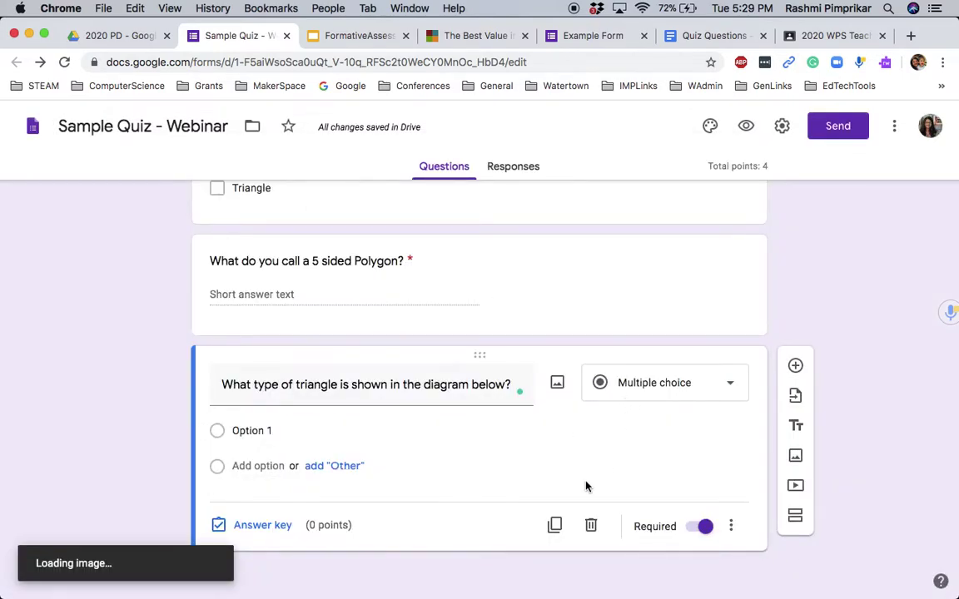
Step: Enter "Right Triangle", "Isosceles Triangle" and "Equilateral Triangle" as the triangle question's answer options
scroll(442, 535, down, 3)
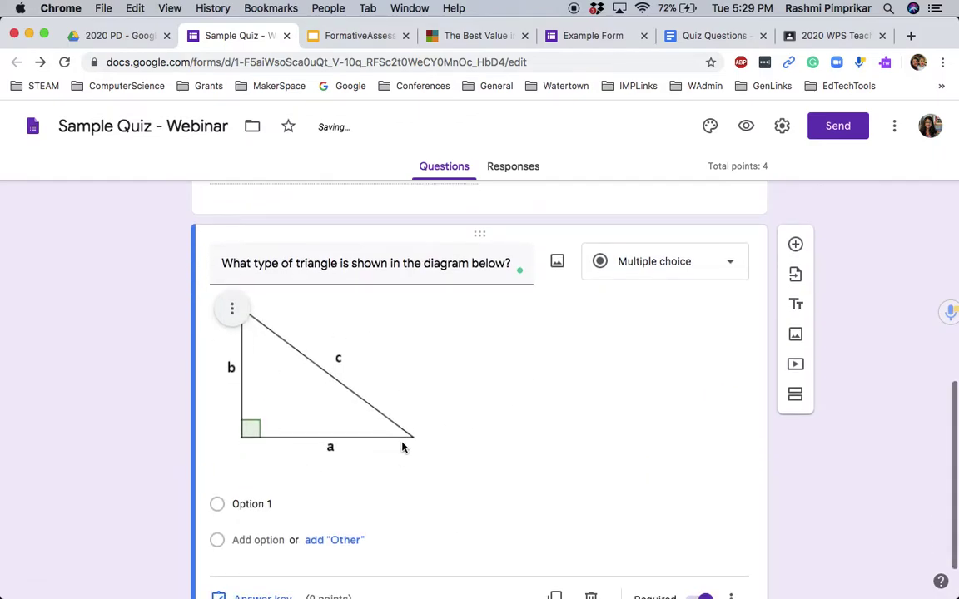
click(255, 504)
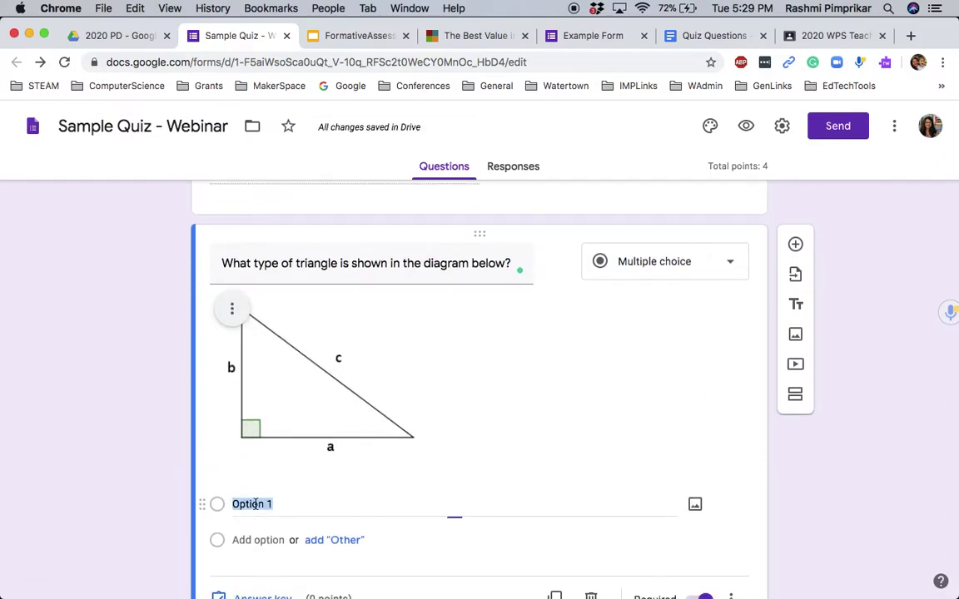
text(Right Triangle)
click(235, 540)
text(Ob)
key(BackSpace)
key(BackSpace)
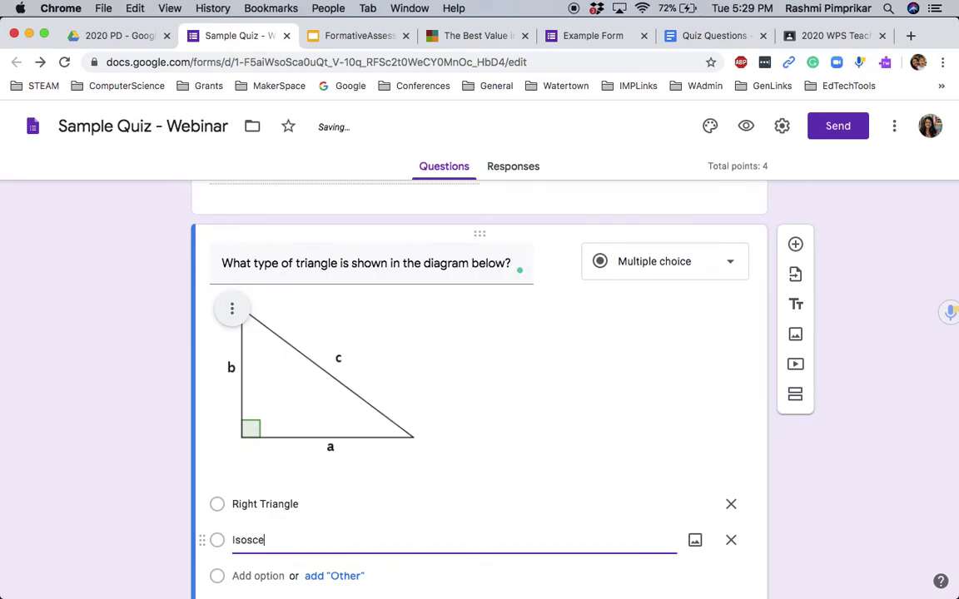
text(Isosceles Triangle)
click(251, 575)
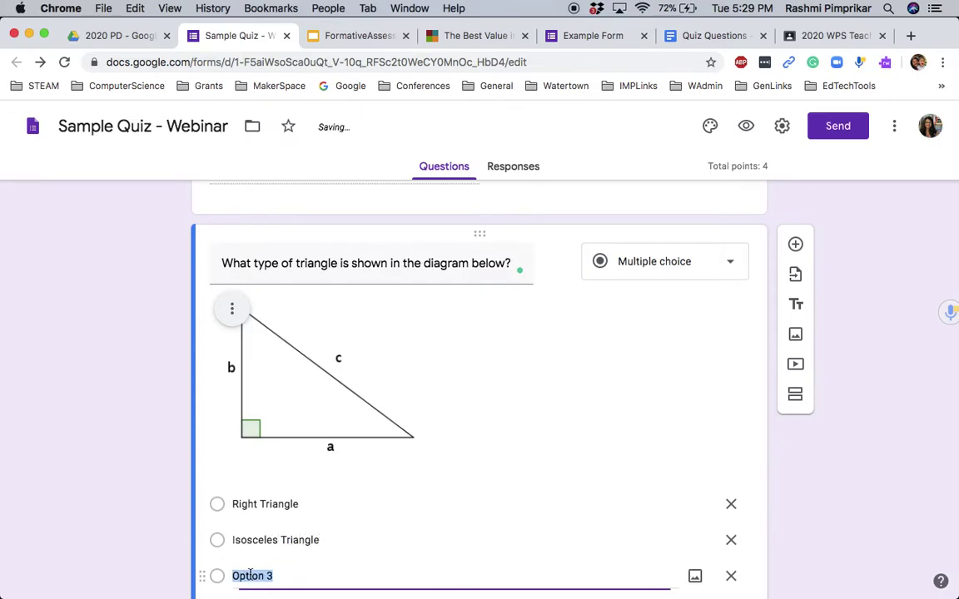
text(Equi)
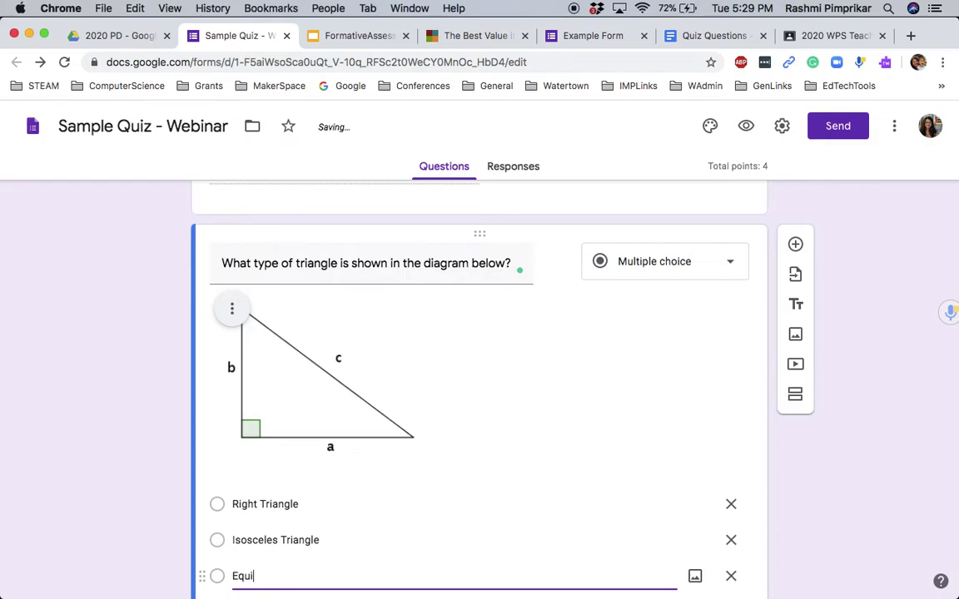
text(lateral Triangle)
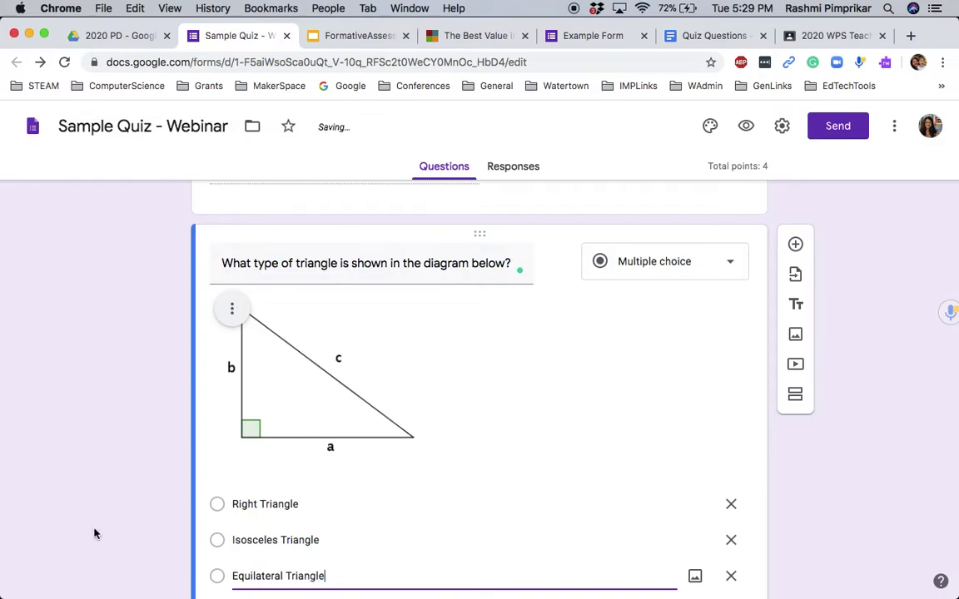
Step: Mark "Right Triangle" as the correct answer in the triangle question's answer key
scroll(132, 516, down, 2)
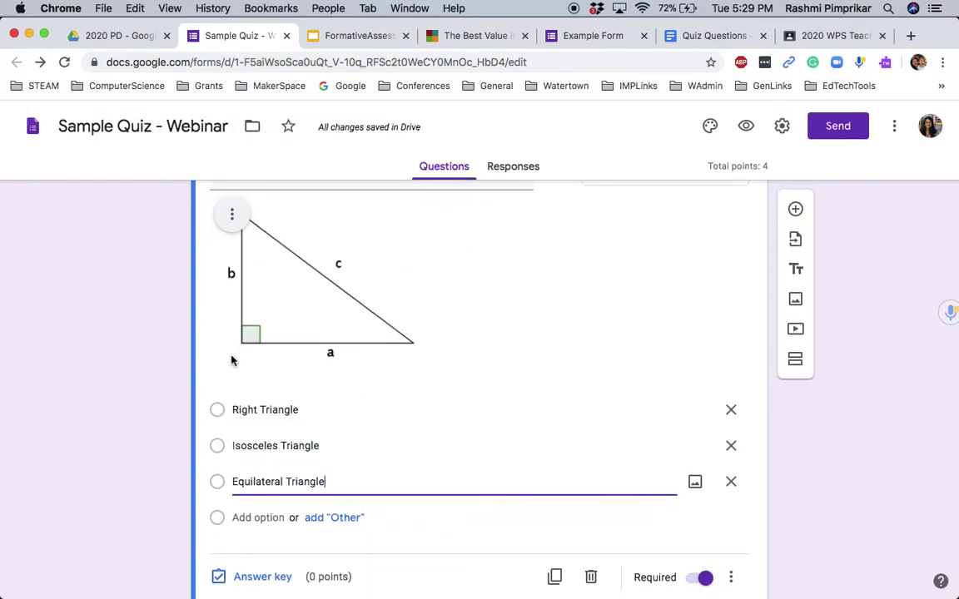
scroll(304, 516, down, 1)
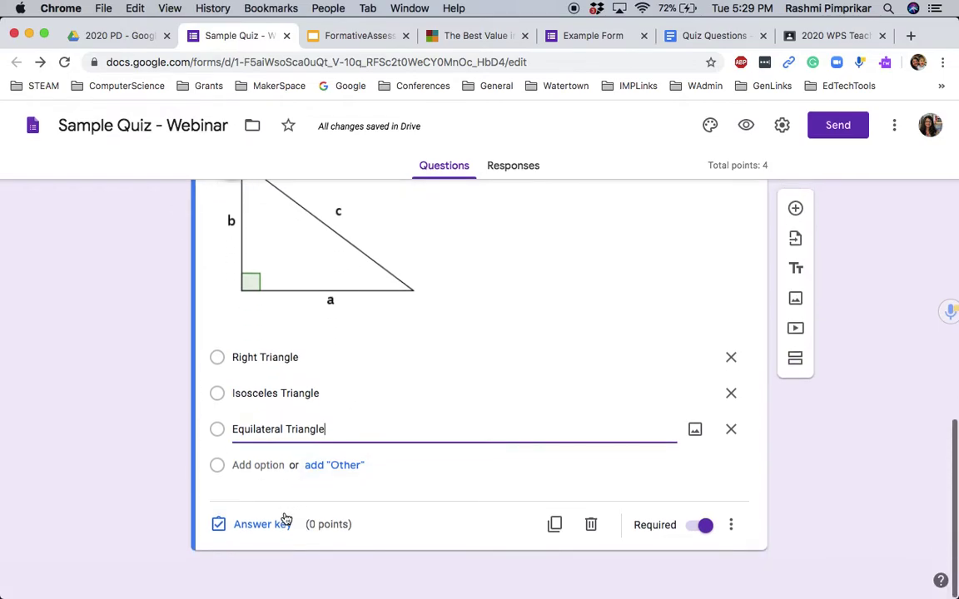
click(267, 526)
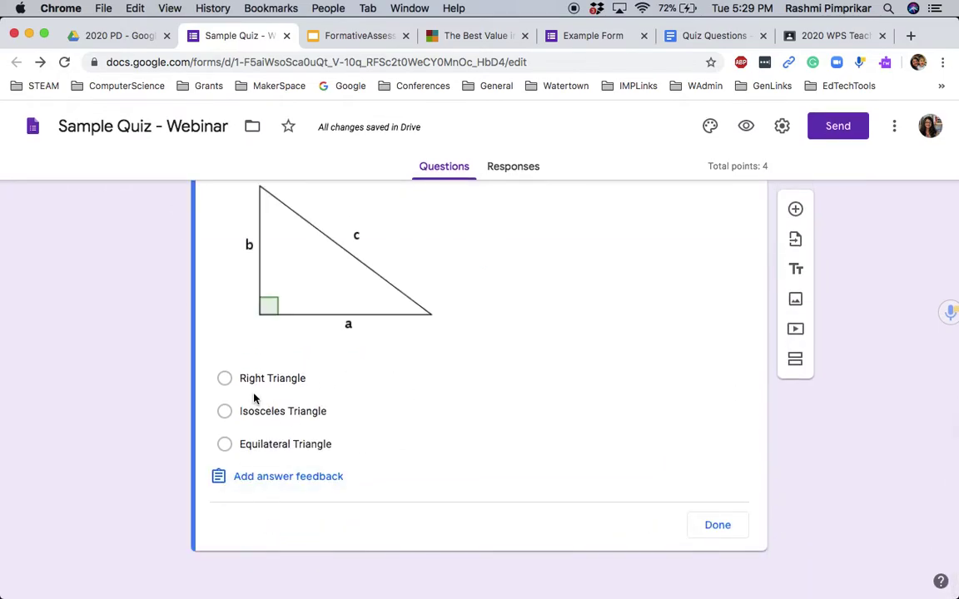
click(225, 378)
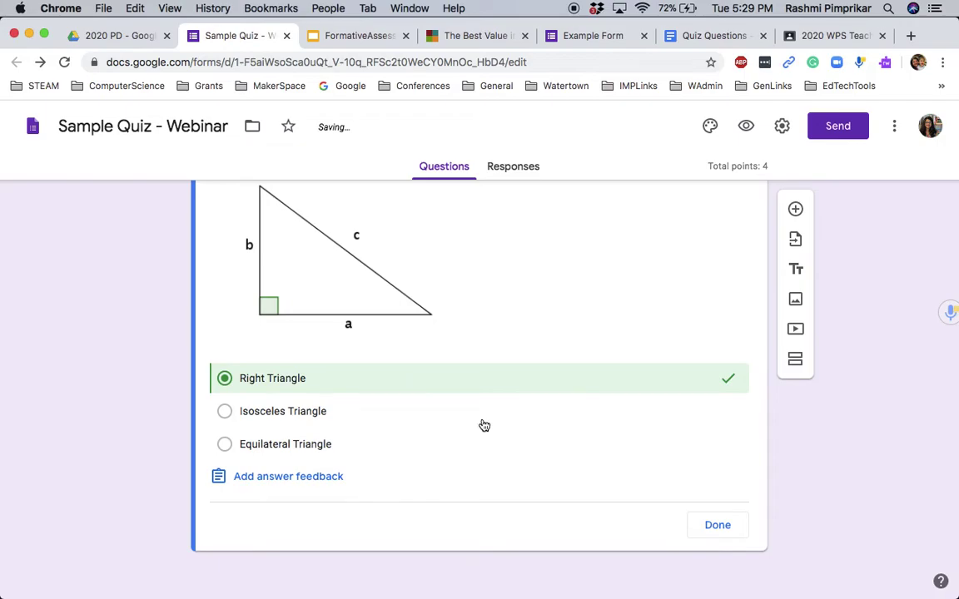
click(716, 525)
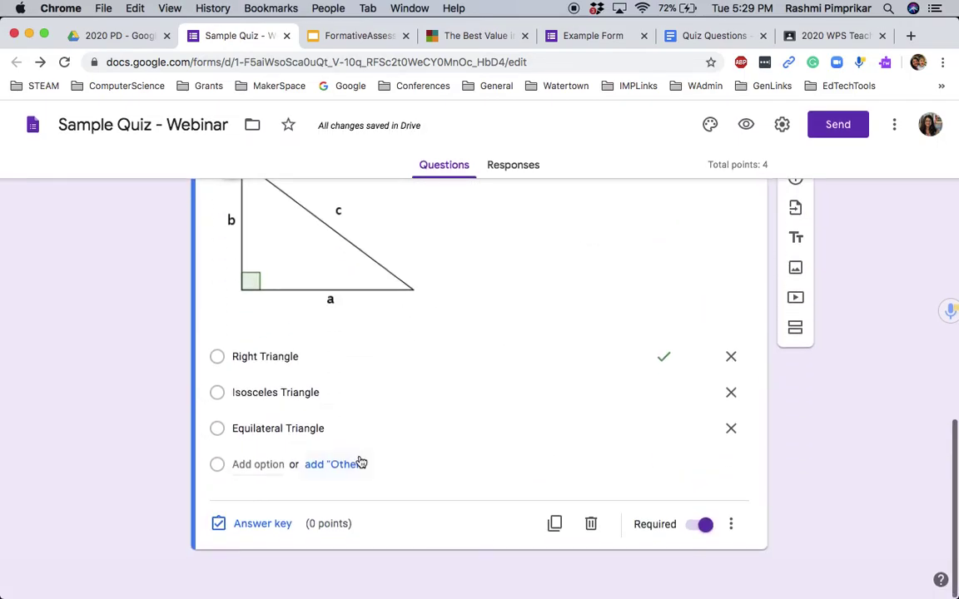
Step: Set the triangle question's value to 1 point and finish its answer key
click(278, 526)
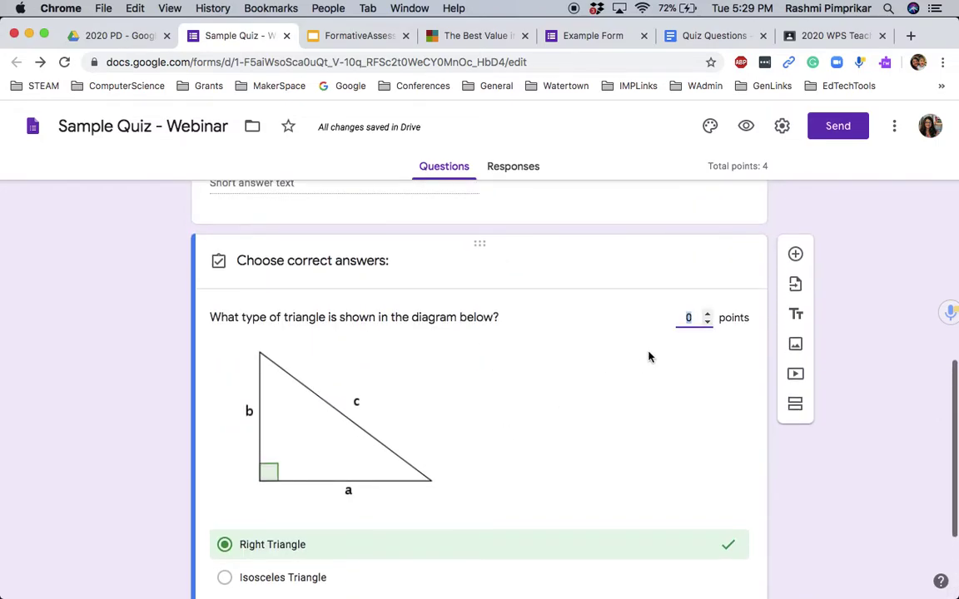
text(1)
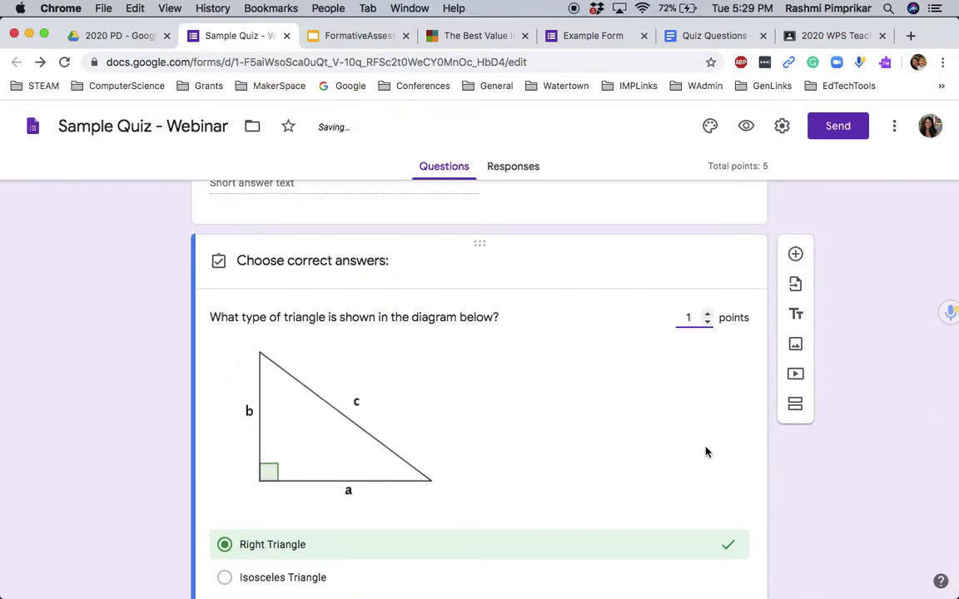
scroll(707, 453, down, 2)
click(715, 526)
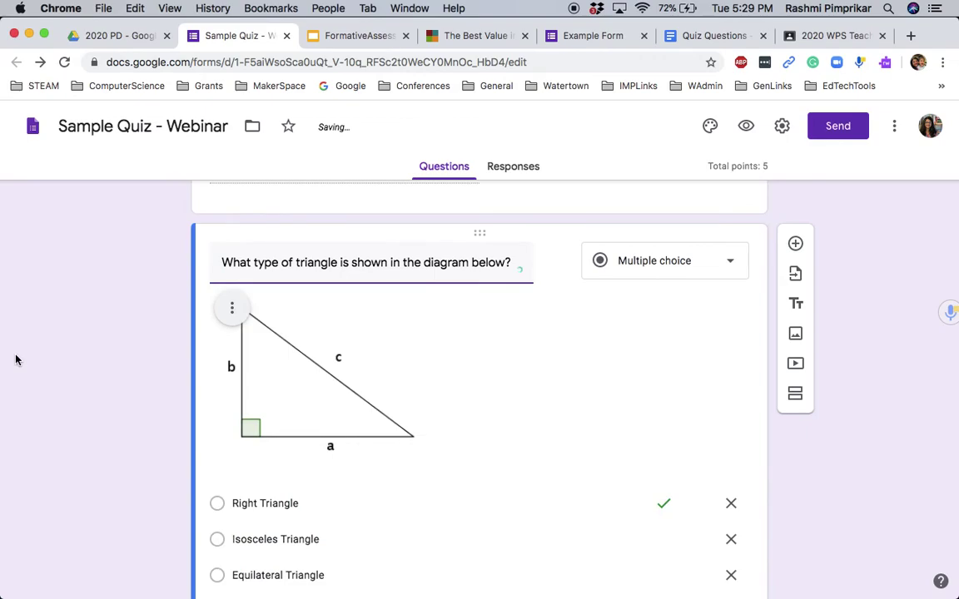
Step: Add a multiple-choice question titled "Which angle below is an obtuse angle?" after the triangle question
scroll(165, 445, down, 3)
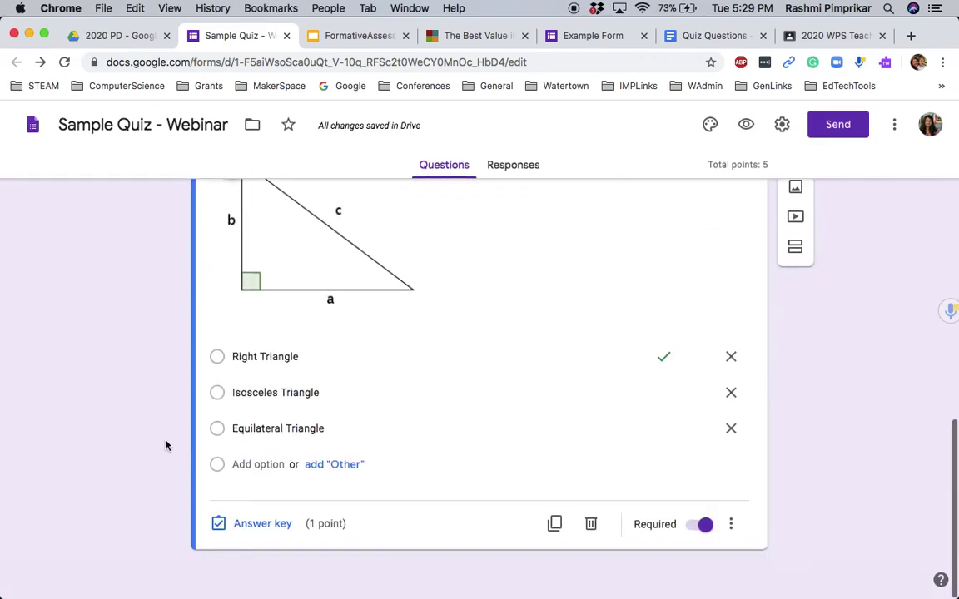
click(796, 208)
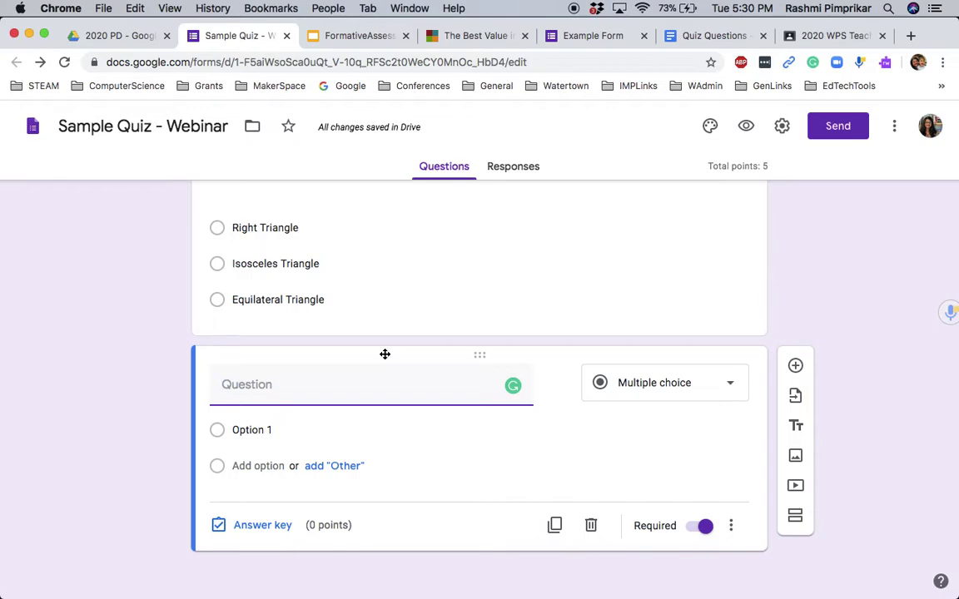
text(Wguc)
key(BackSpace)
key(BackSpace)
key(BackSpace)
text(ich)
key(BackSpace)
key(BackSpace)
text(hich ange ==)
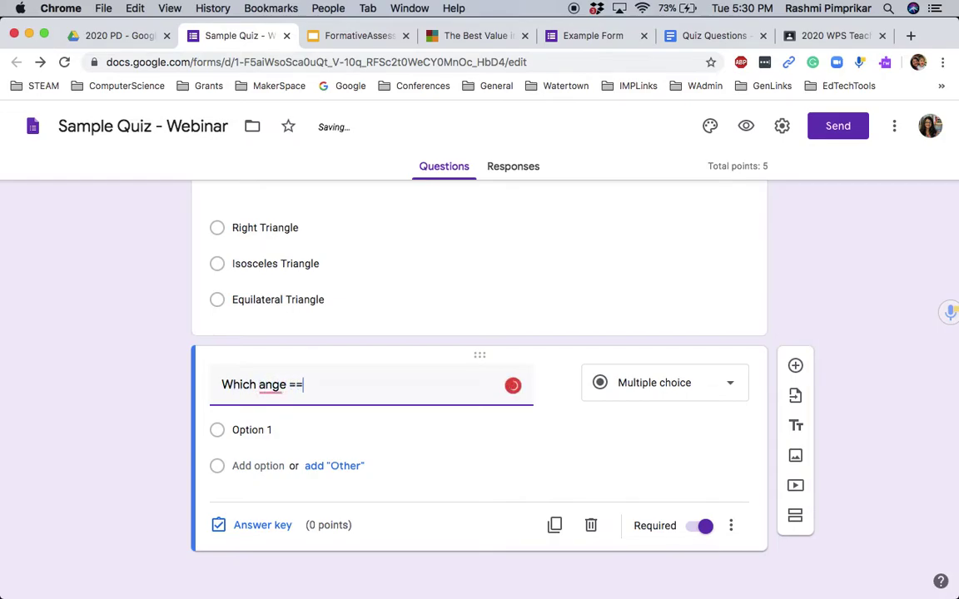
key(BackSpace)
key(BackSpace)
key(BackSpace)
key(BackSpace)
key(BackSpace)
text(gle below is an obtuse angle?)
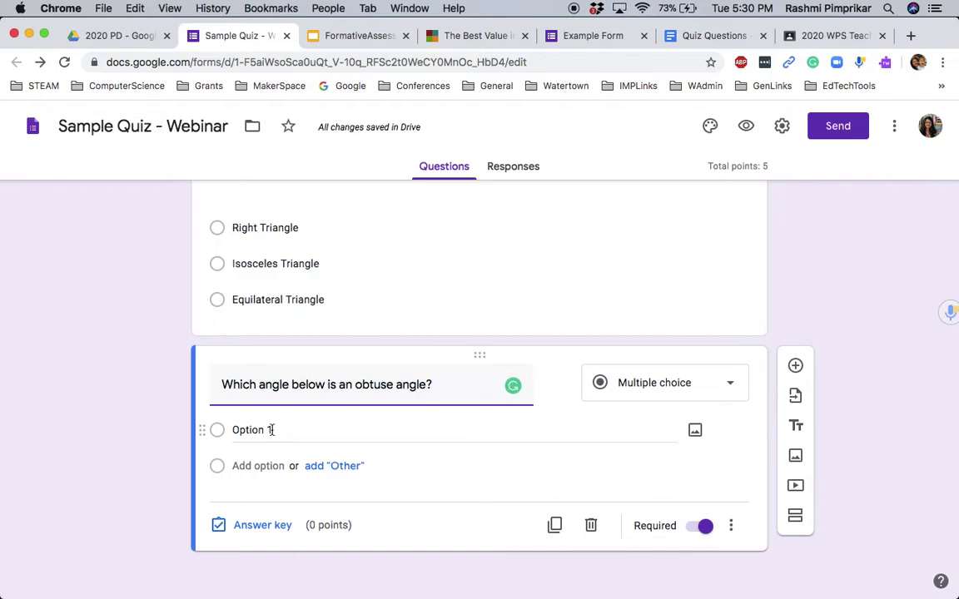
Step: Search Google images for "right angle" and insert the black 90° angle picture into the obtuse-angle question's first option
click(695, 429)
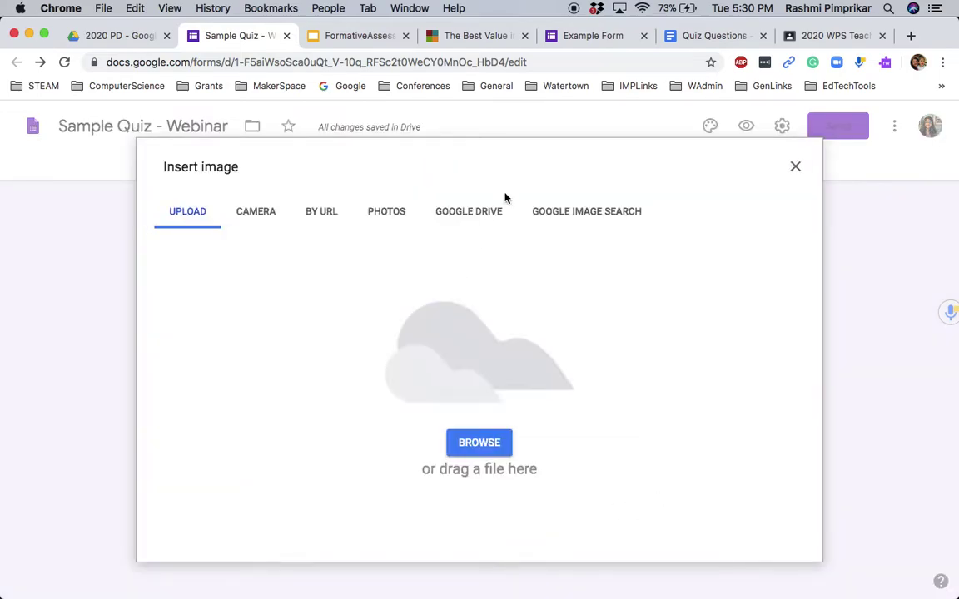
click(614, 219)
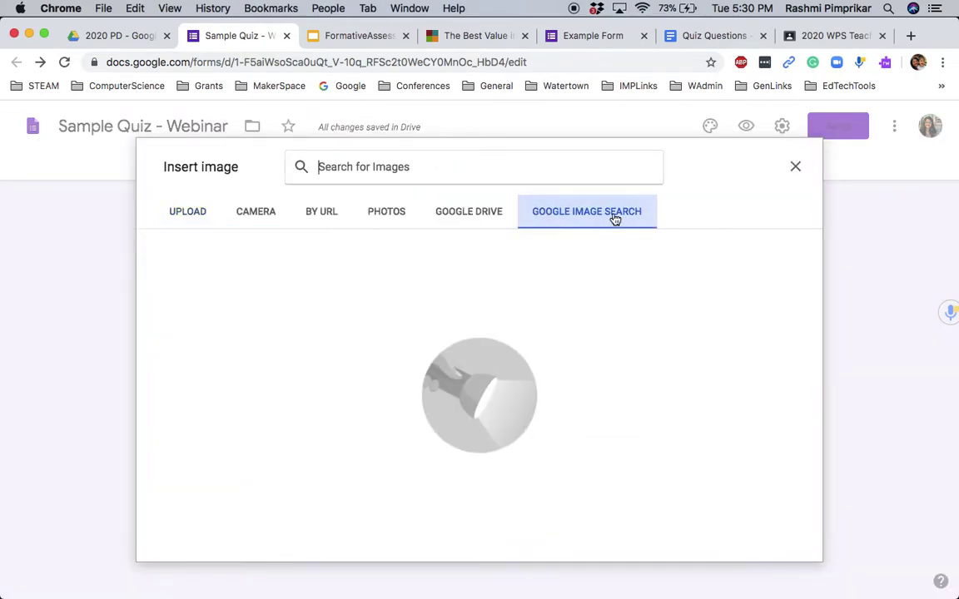
click(453, 164)
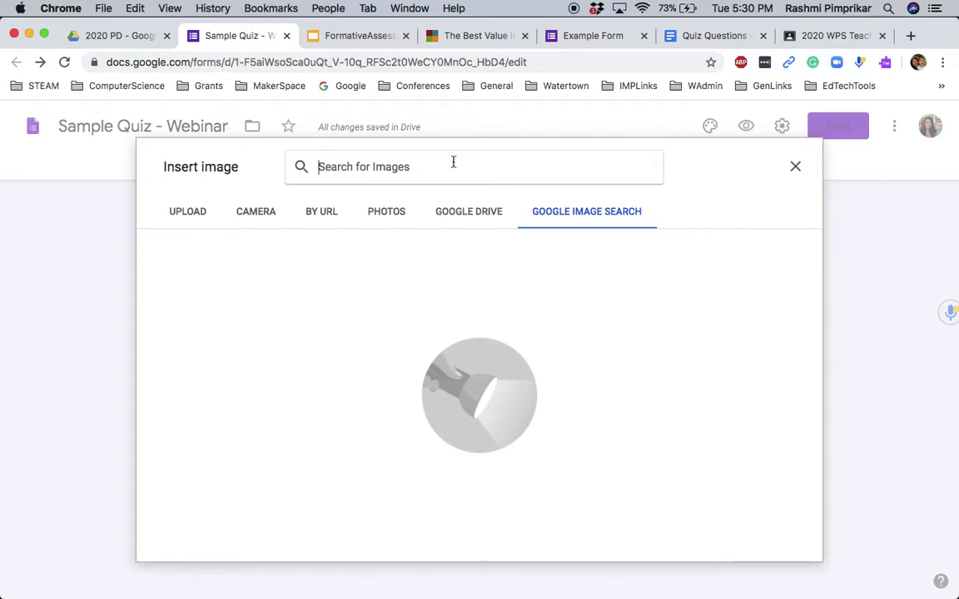
text(right angle)
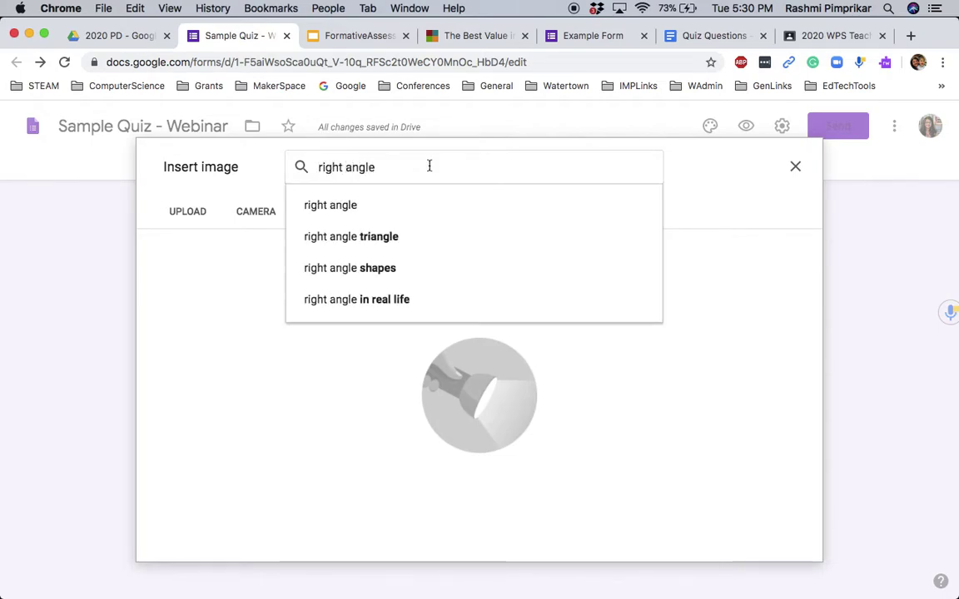
click(362, 207)
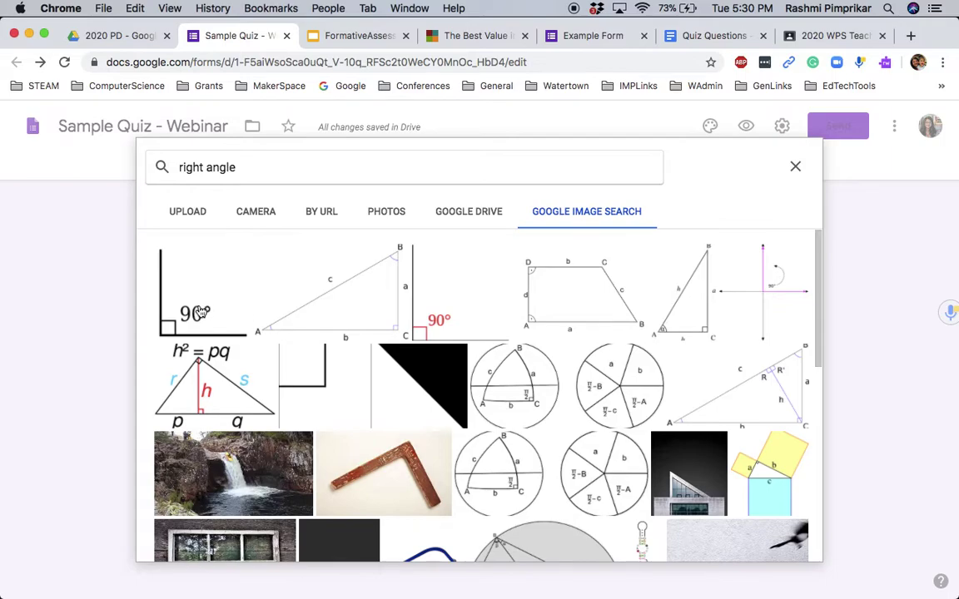
click(415, 280)
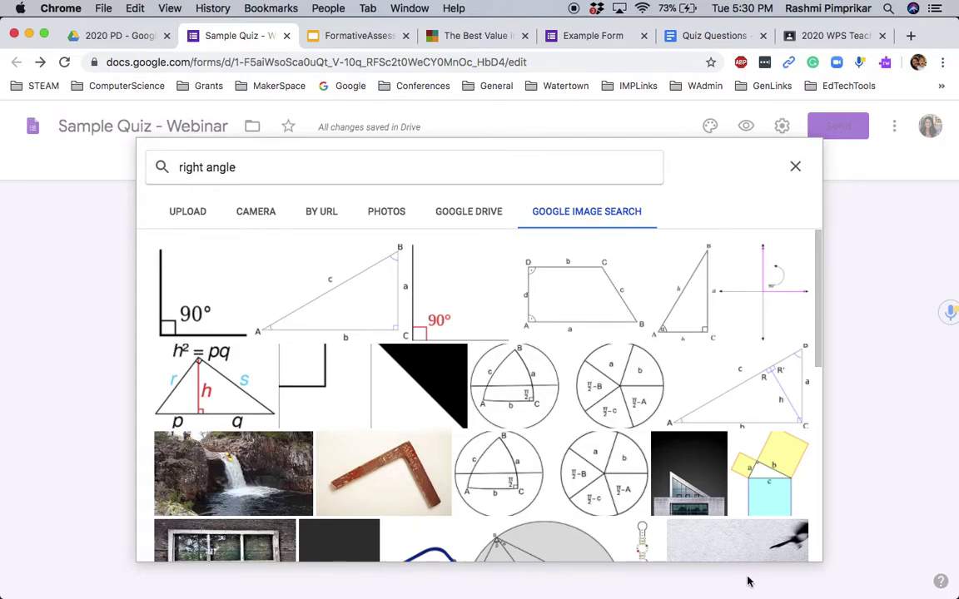
click(199, 295)
click(784, 542)
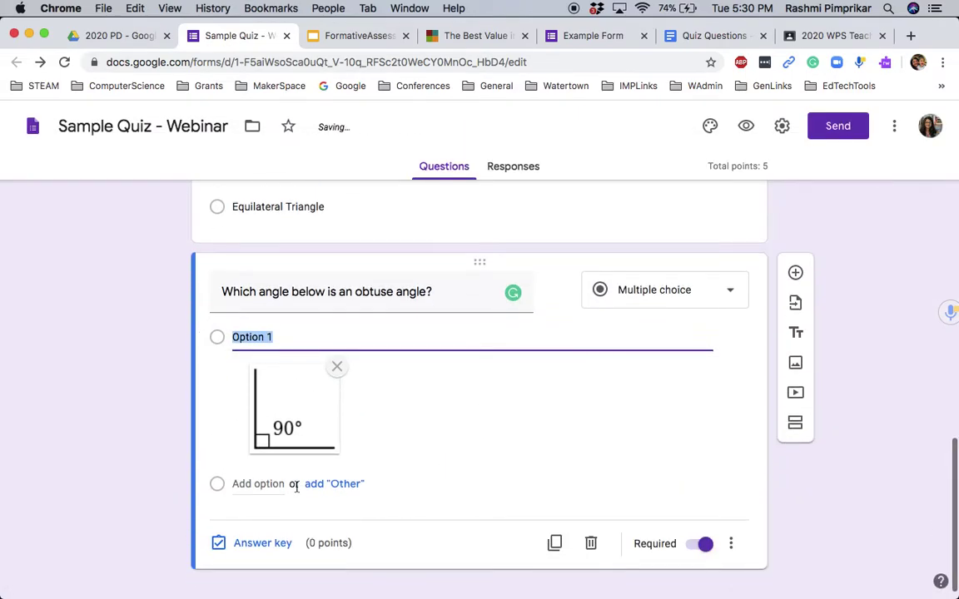
Step: Add a second option to the obtuse-angle question and insert the thin-line angle picture from a Google image search for "obtuse angle"
click(268, 485)
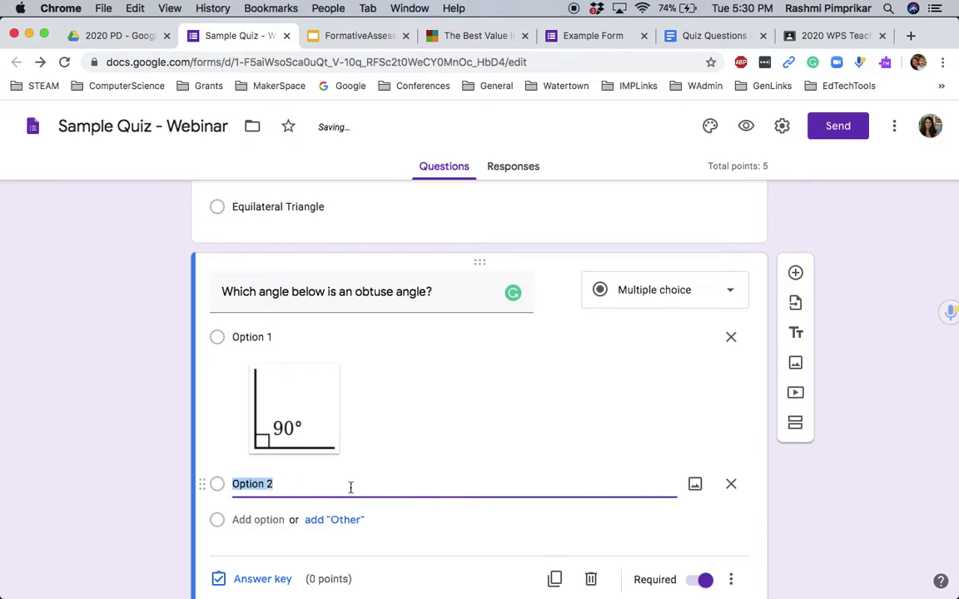
click(695, 485)
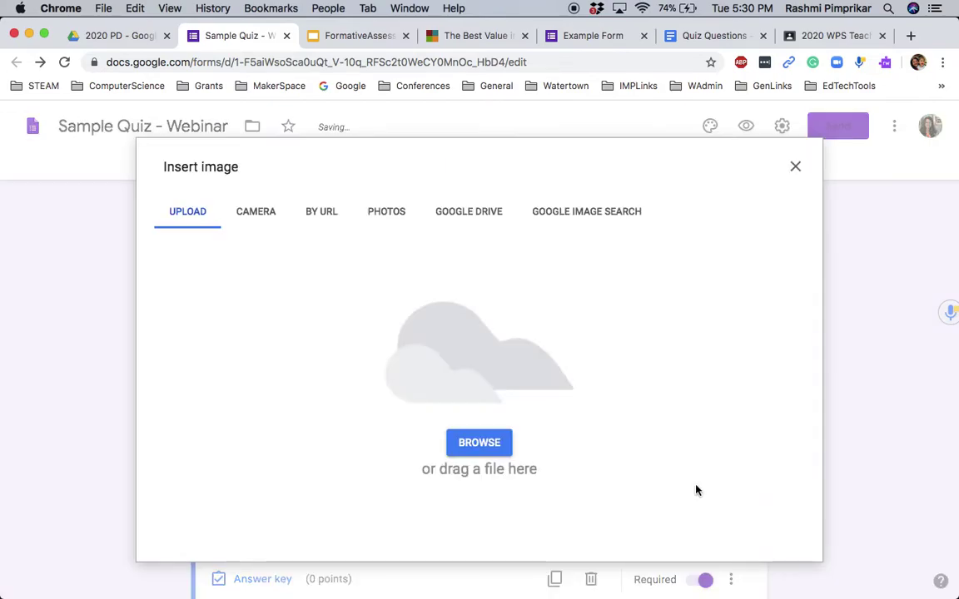
click(565, 213)
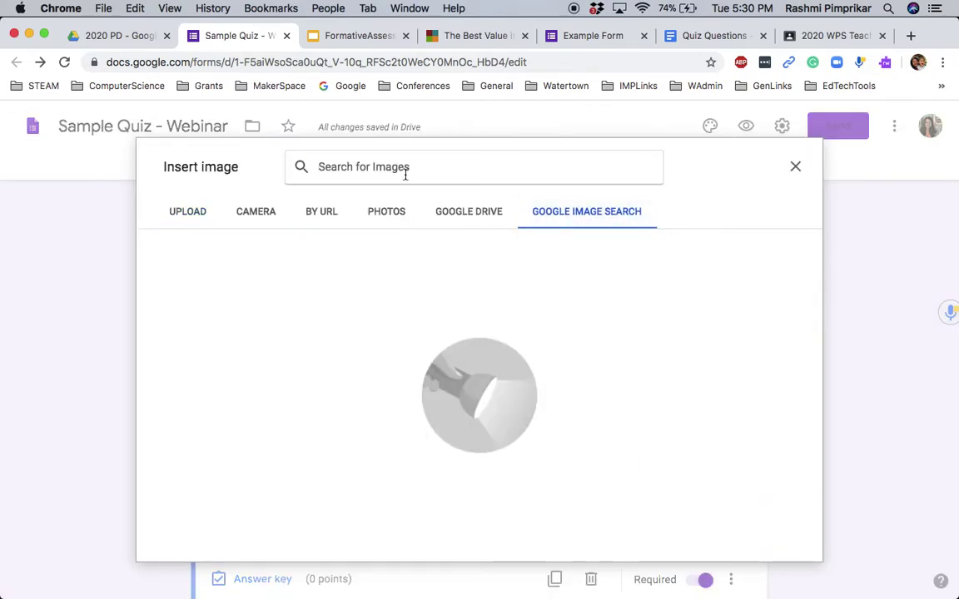
text(obtuse angle)
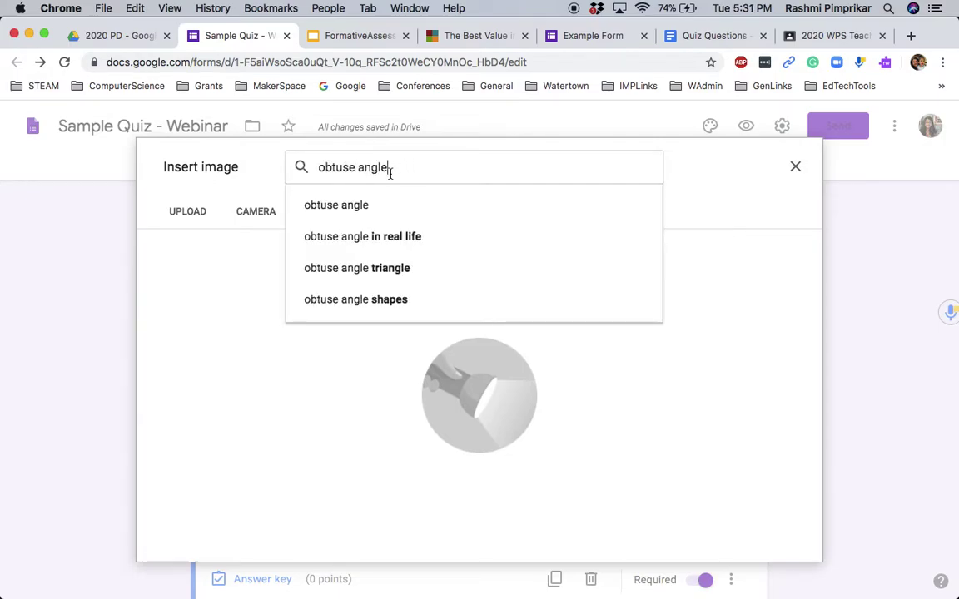
key(Return)
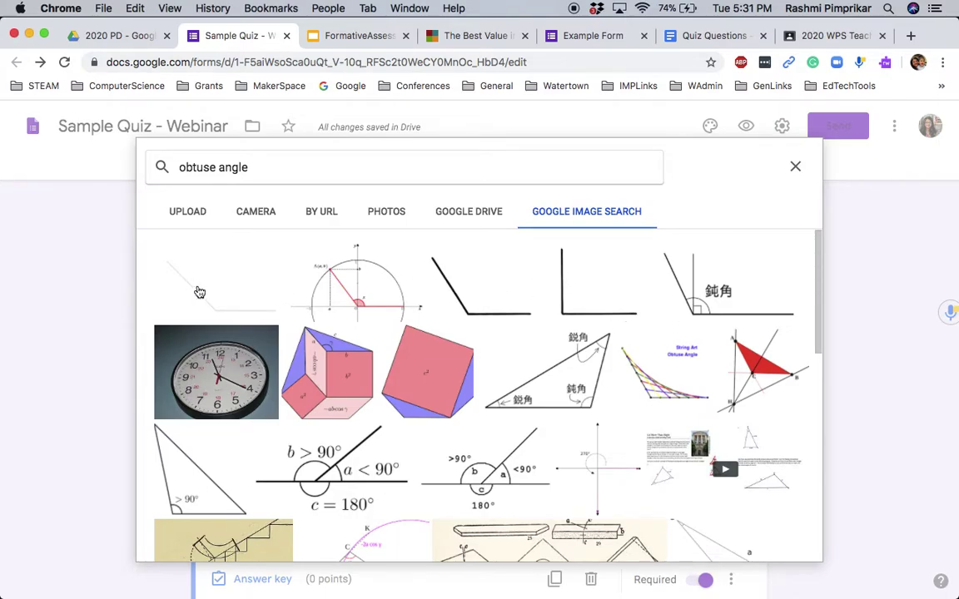
click(213, 290)
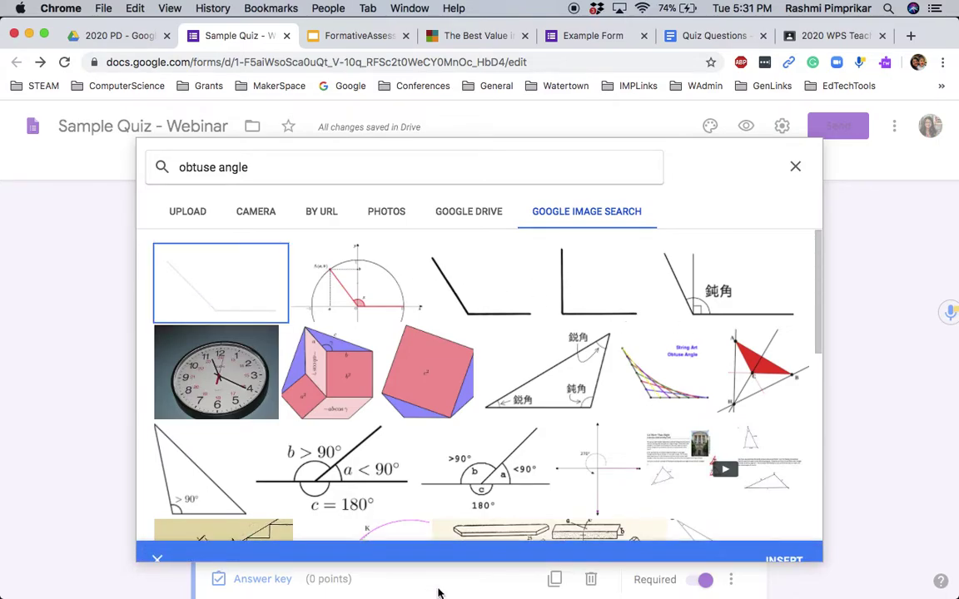
click(795, 545)
click(452, 436)
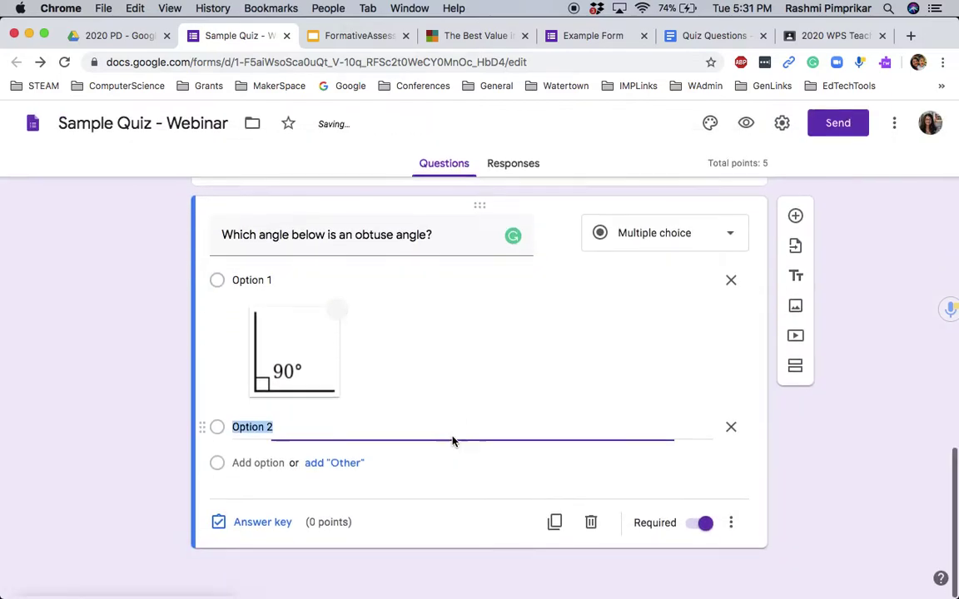
Step: Add a third option and insert the narrow upward-pointing angle picture from a Google image search for "acute angle"
scroll(445, 490, down, 3)
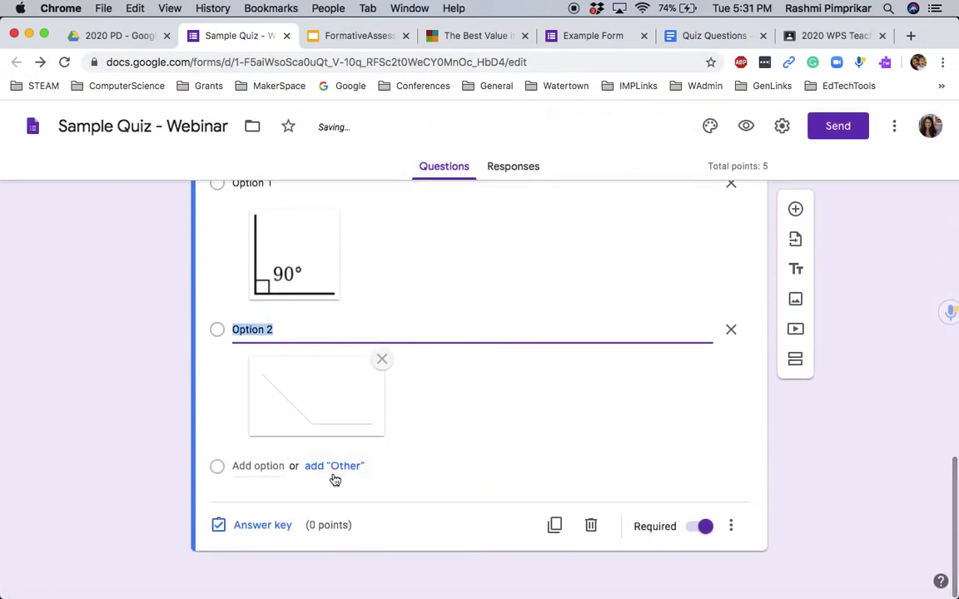
click(253, 466)
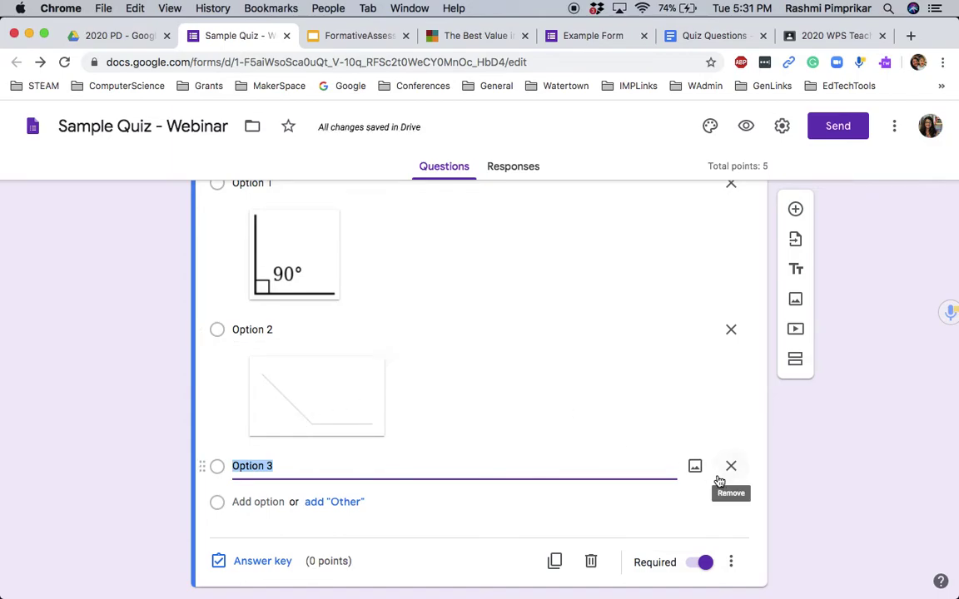
click(695, 466)
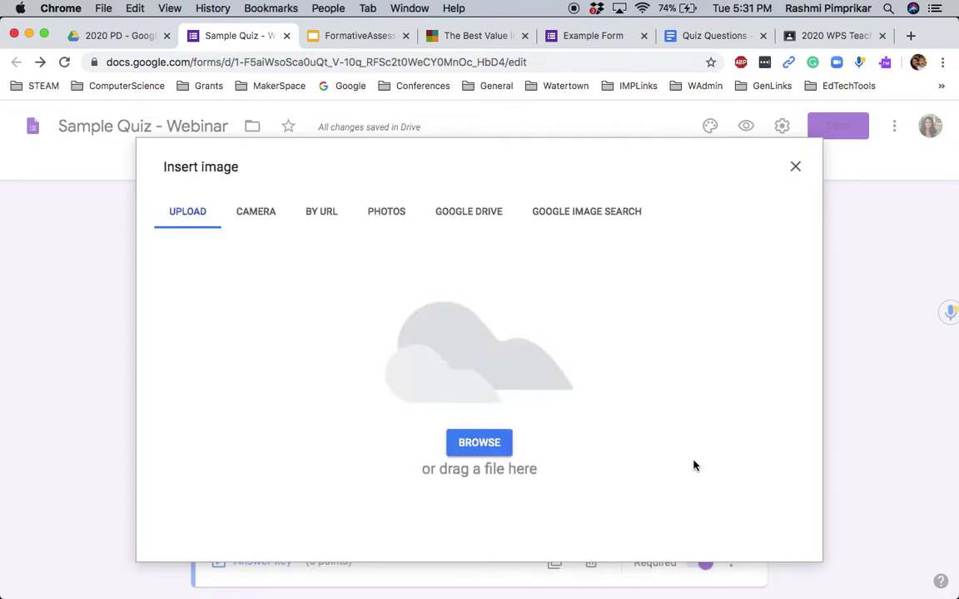
click(574, 215)
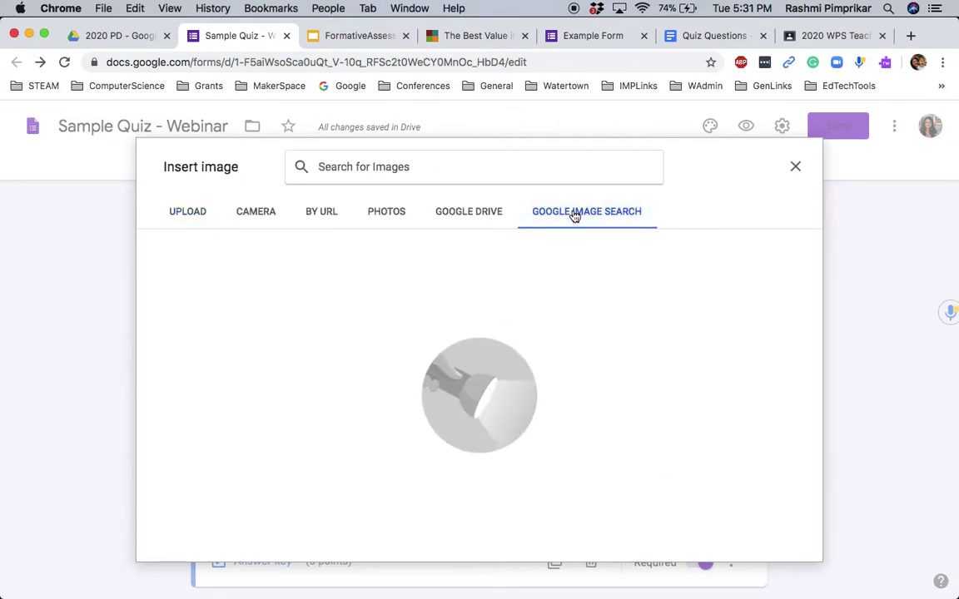
text(acute)
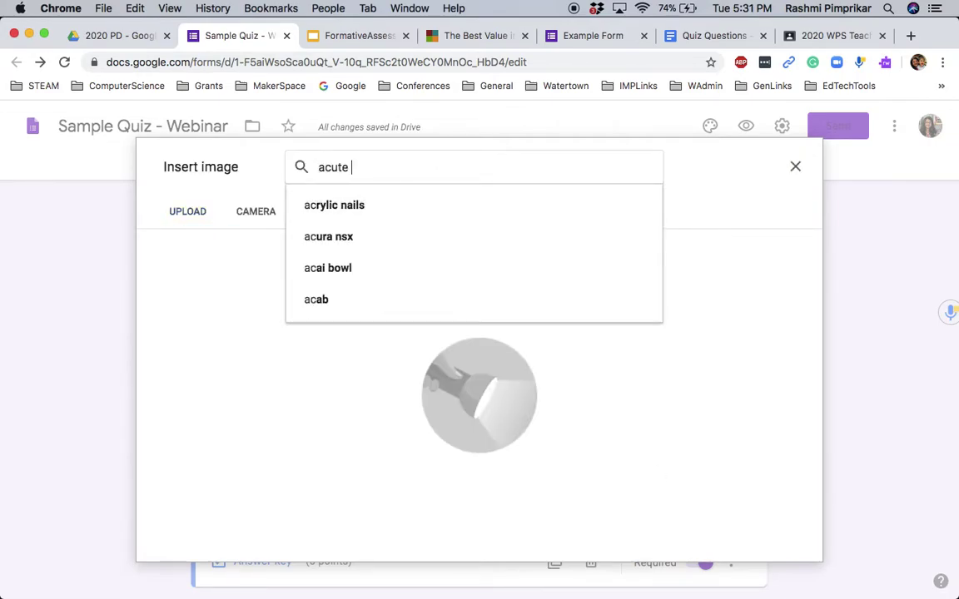
text( angle)
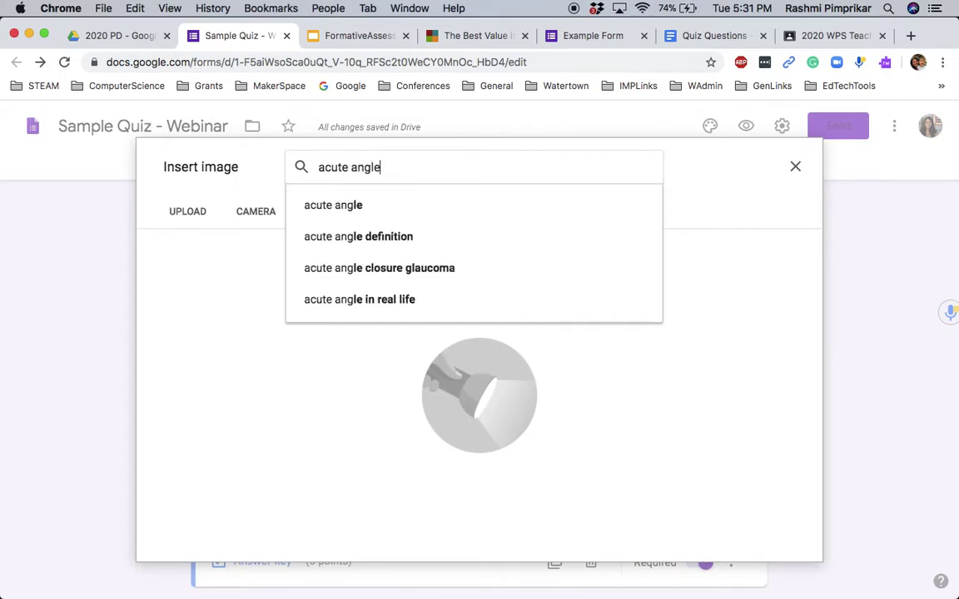
click(596, 200)
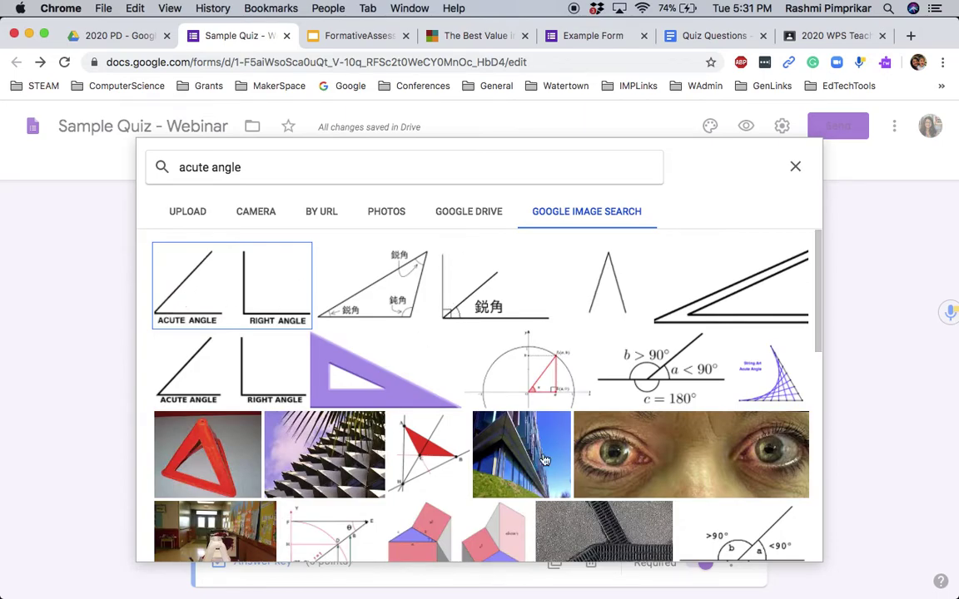
click(575, 274)
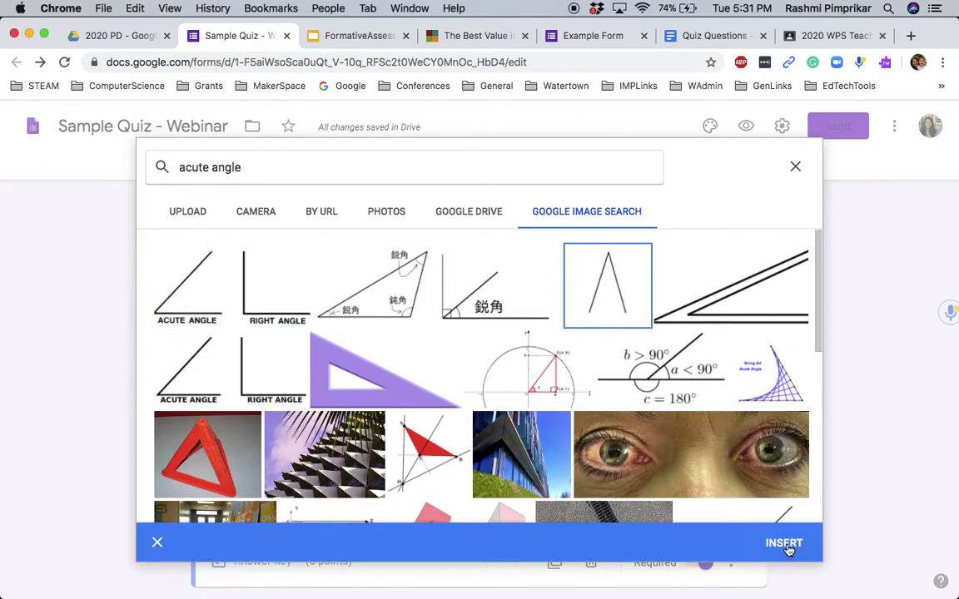
click(787, 550)
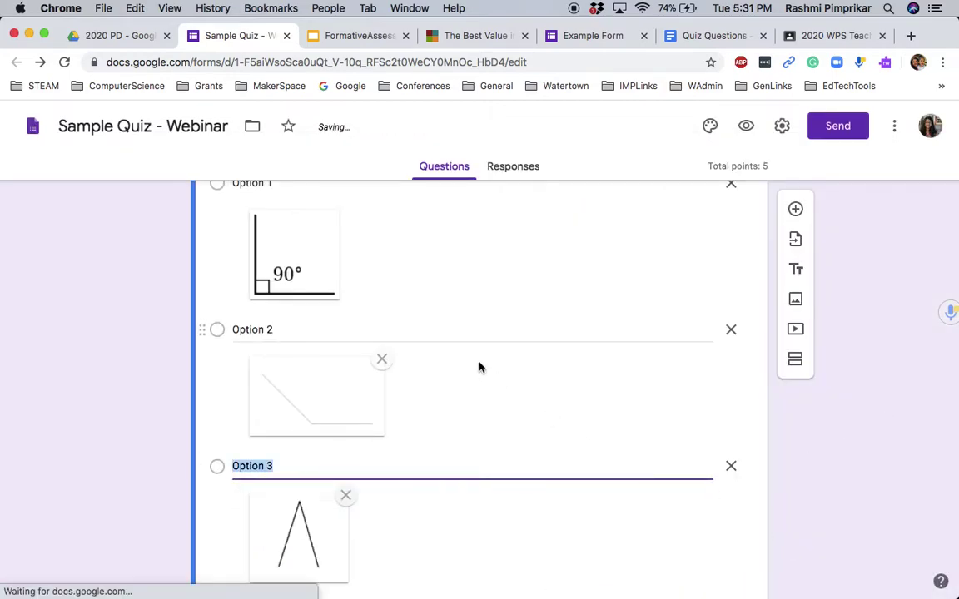
Step: Mark Option 2 as the correct answer in the obtuse-angle question's answer key and finish the key
scroll(803, 440, down, 3)
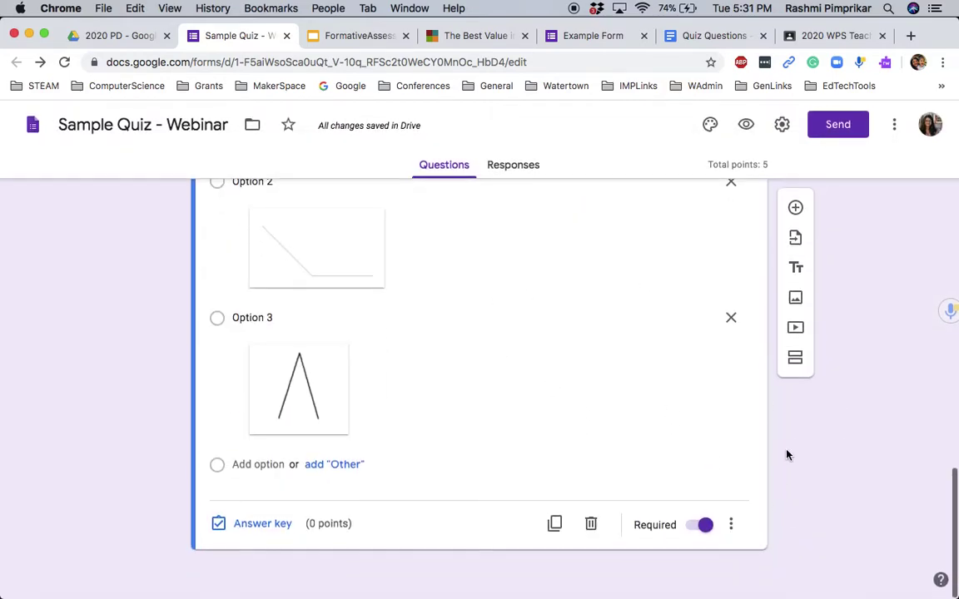
click(265, 525)
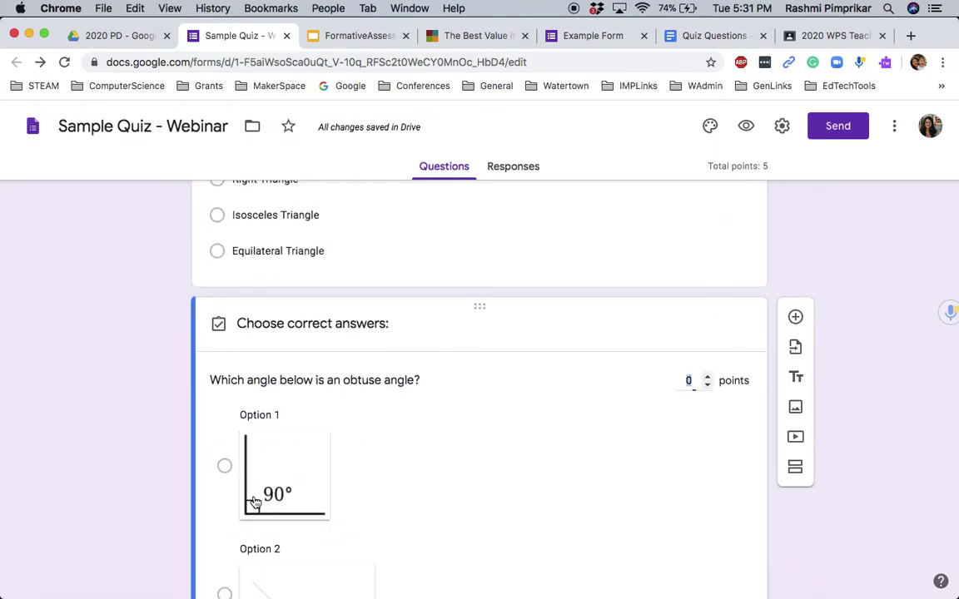
scroll(407, 459, down, 3)
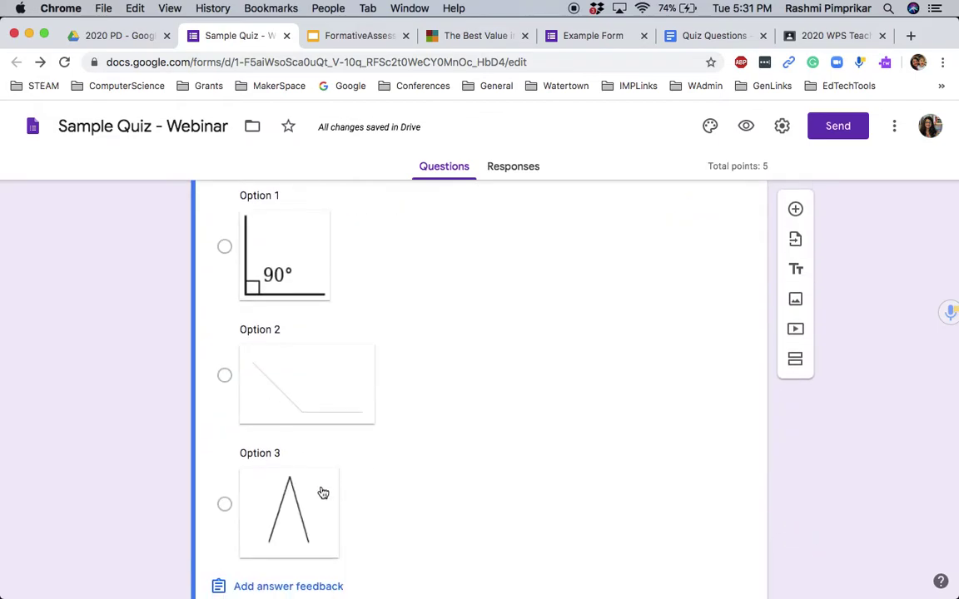
scroll(322, 492, down, 3)
scroll(322, 492, up, 4)
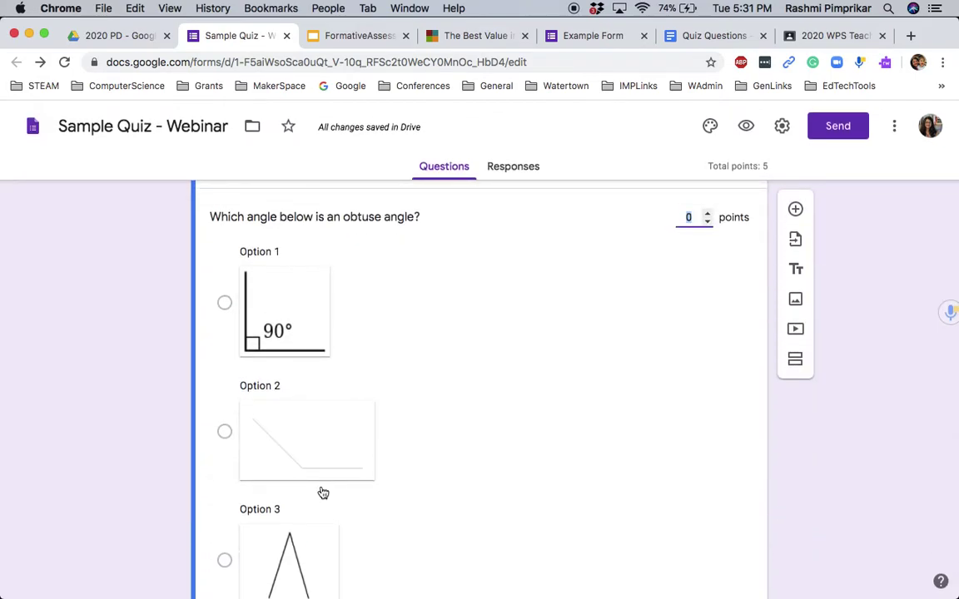
scroll(323, 493, down, 1)
click(224, 408)
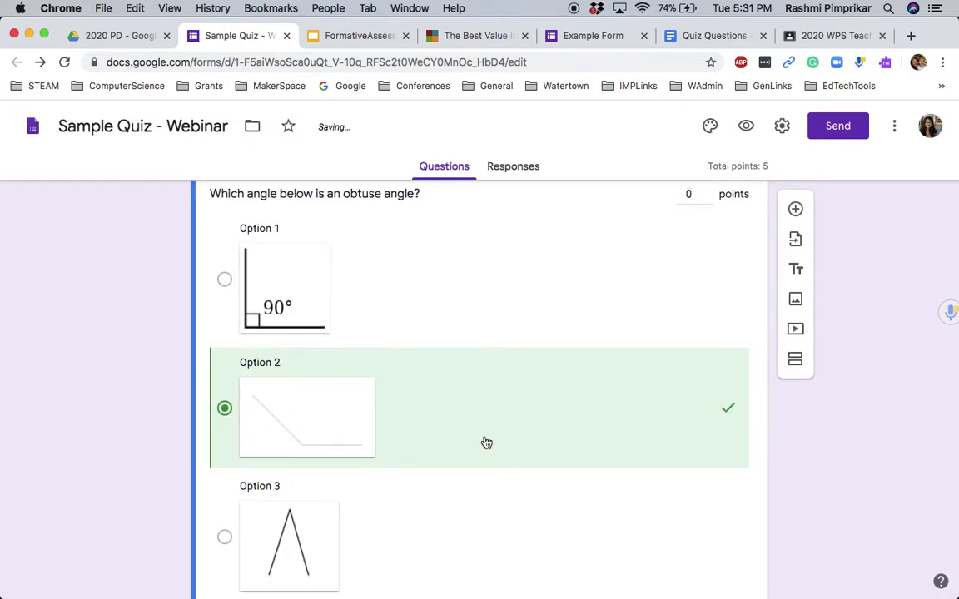
scroll(486, 443, down, 3)
click(715, 523)
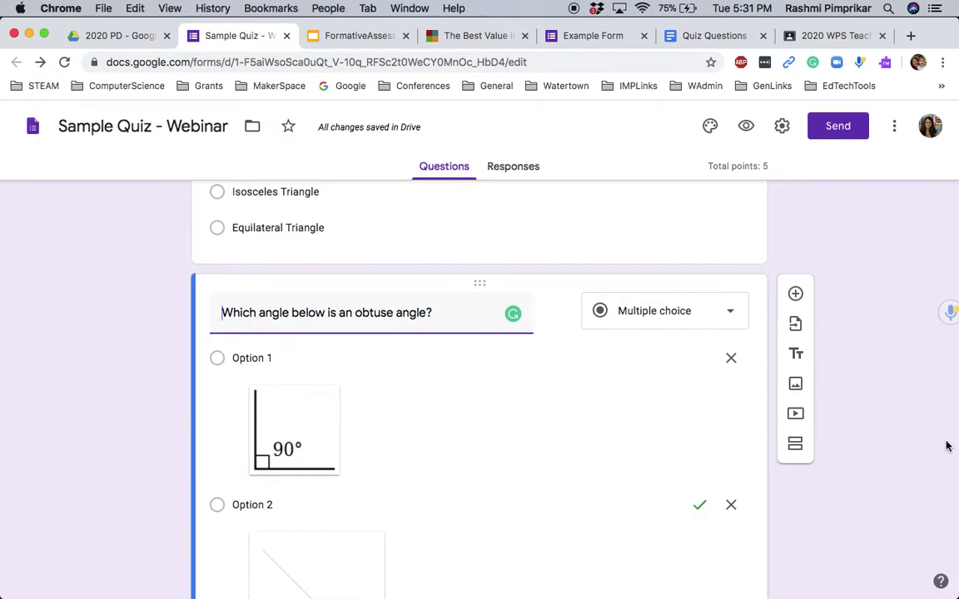
Step: Add a multiple-choice question titled "In the video, what is the shape of the street sign?" after the obtuse-angle question
scroll(891, 360, down, 3)
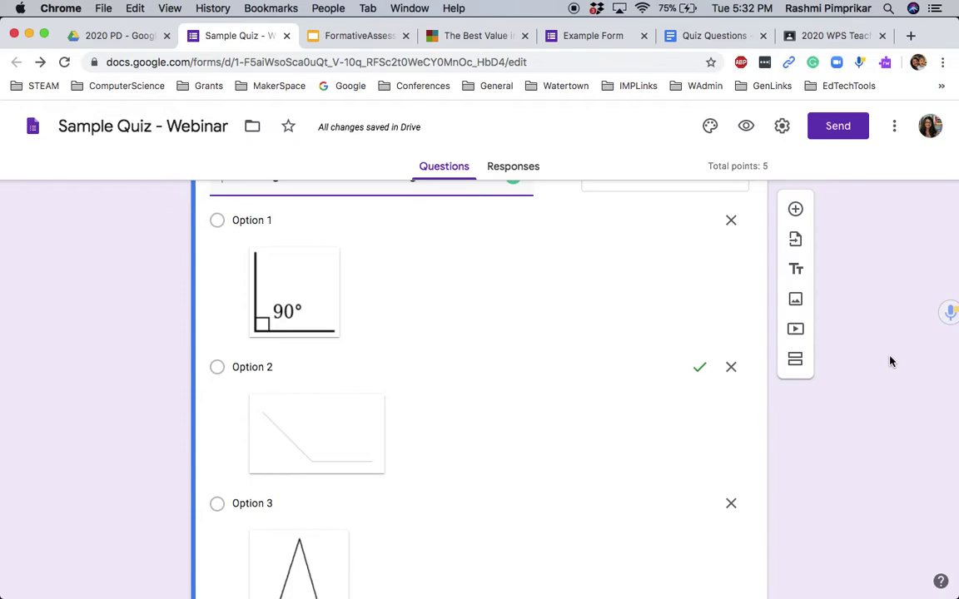
scroll(890, 361, down, 5)
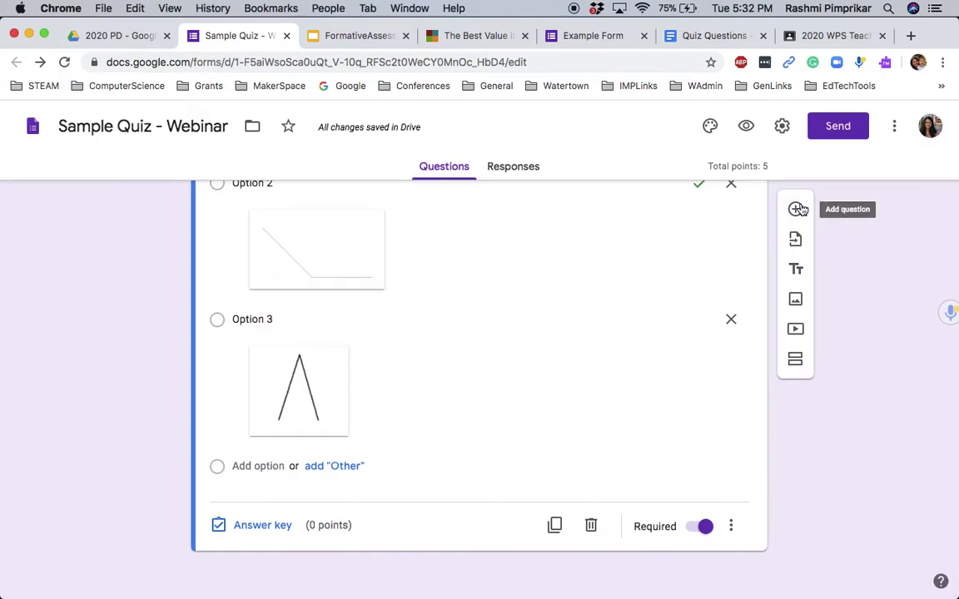
click(797, 208)
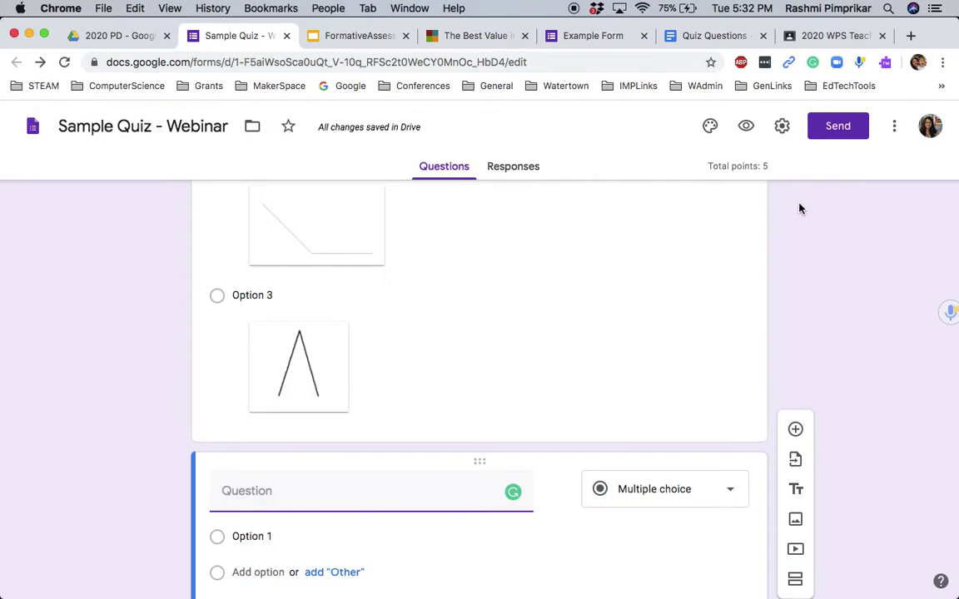
text(In the viewo b)
key(BackSpace)
key(BackSpace)
key(BackSpace)
key(BackSpace)
text(deo )
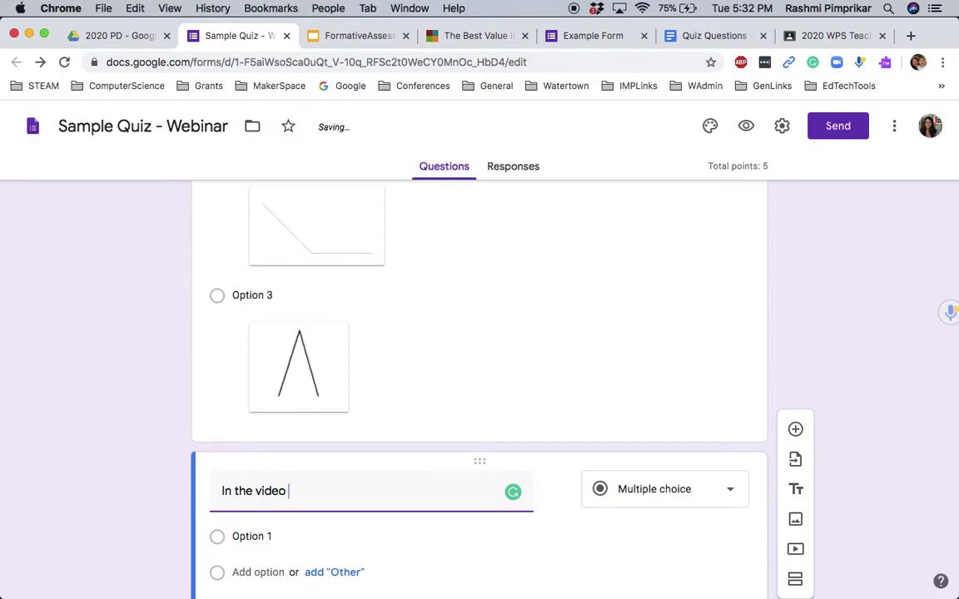
text(w)
key(BackSpace)
text(what i)
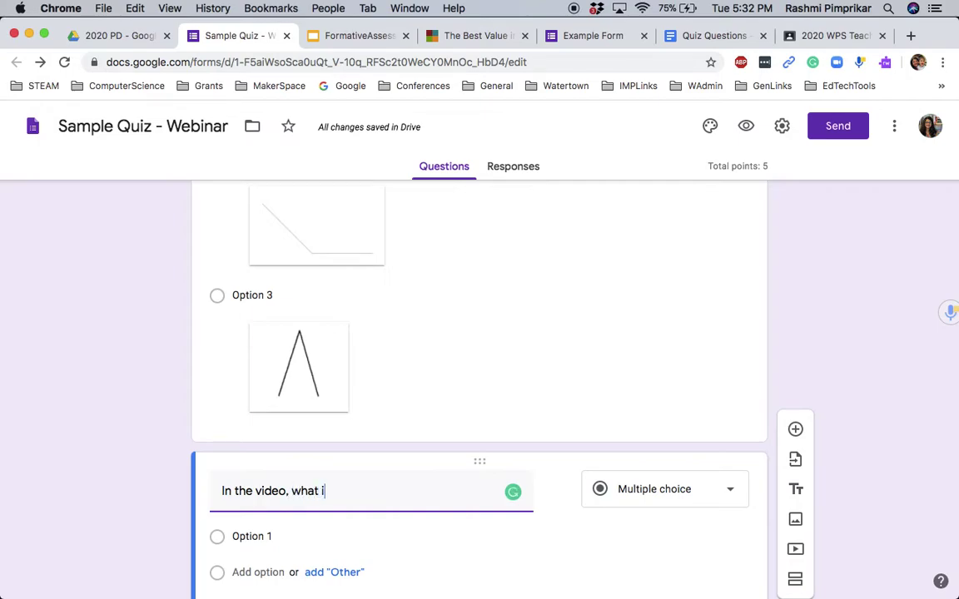
text(s the shape of the s)
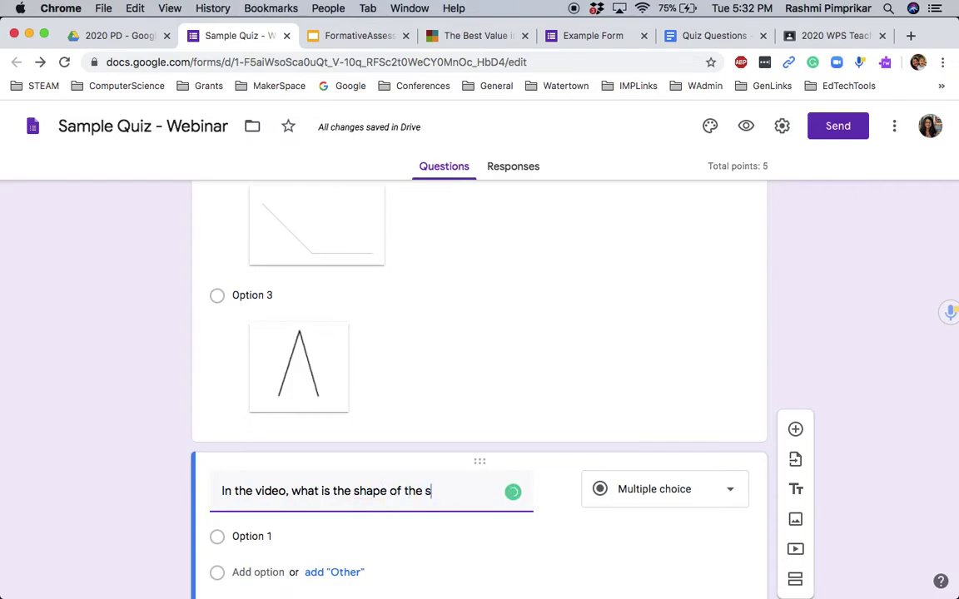
text(treet sign?)
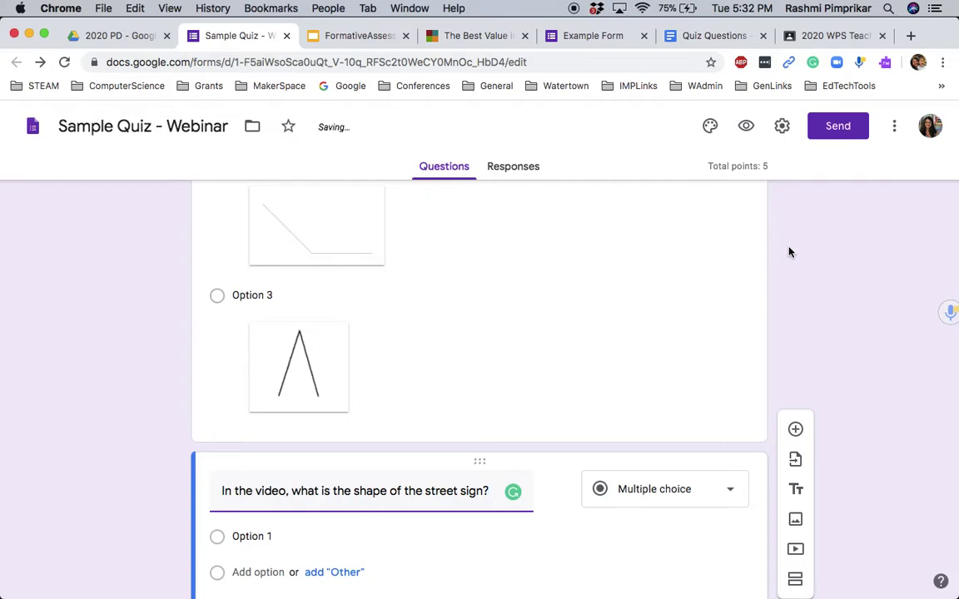
Step: Search YouTube for "Stop sign" and insert the video "2 Types of STOP SIGNS || Toronto Drivers" below the street-sign question
scroll(446, 557, down, 1)
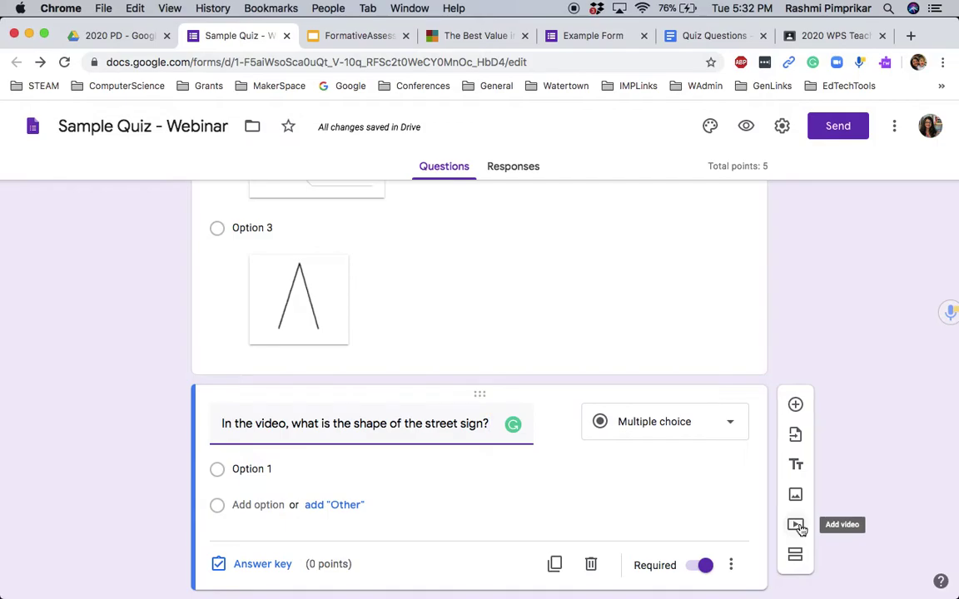
click(796, 526)
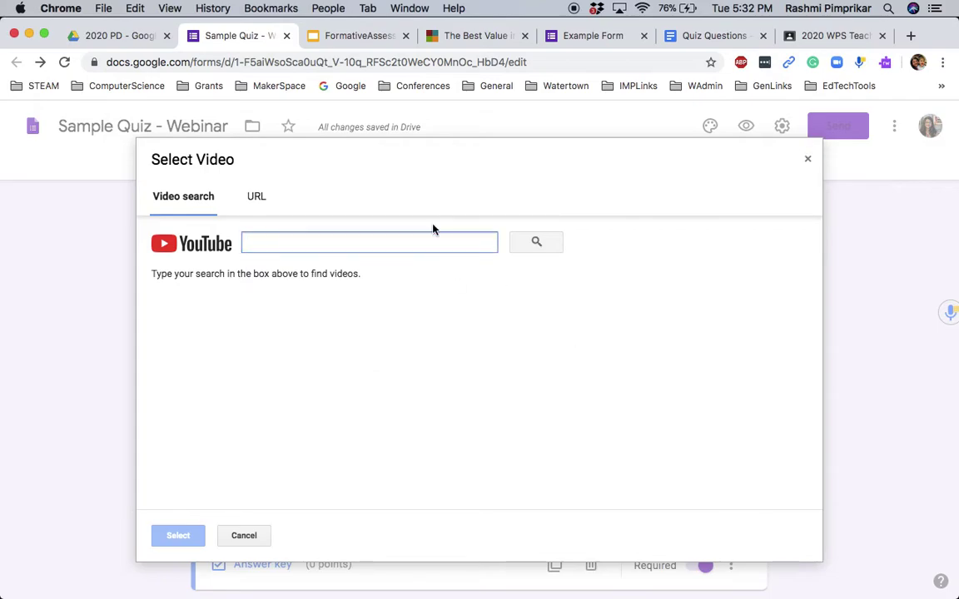
text(Stop sign)
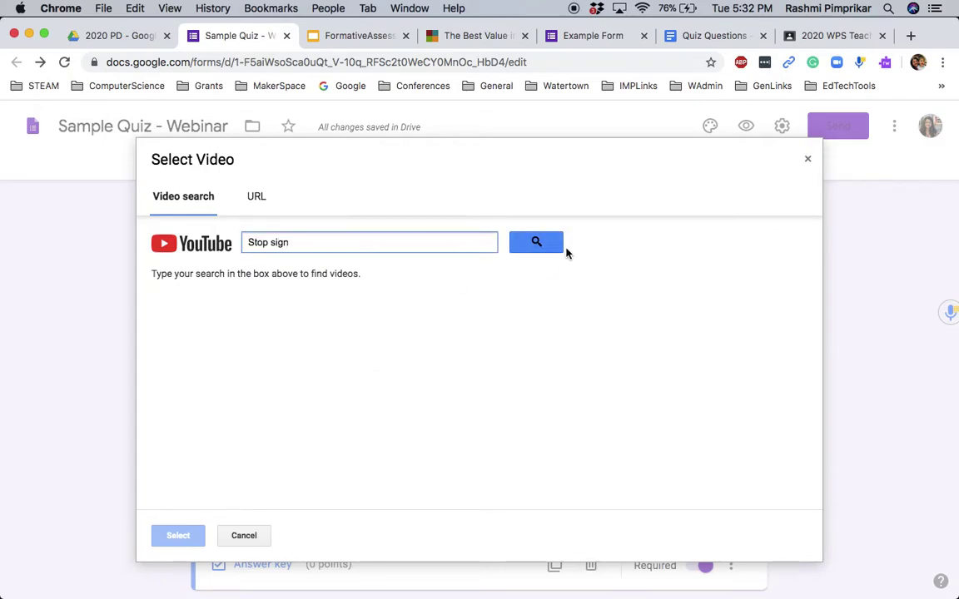
click(538, 247)
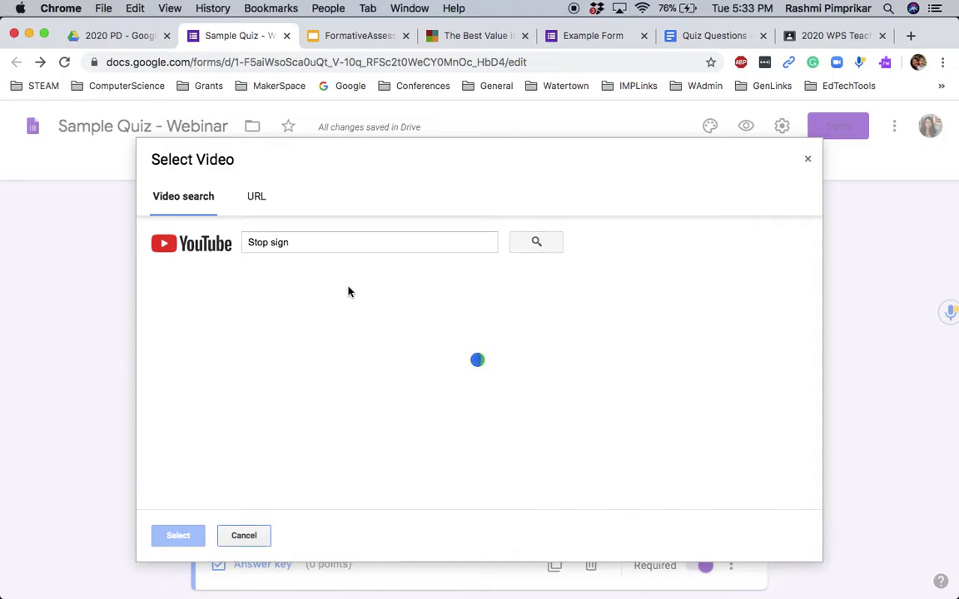
scroll(238, 370, down, 5)
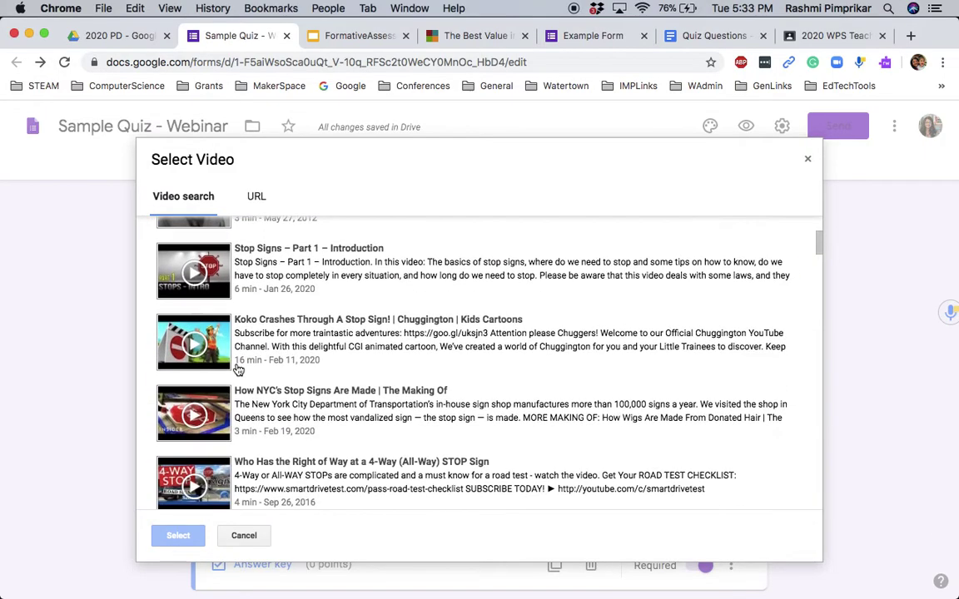
scroll(266, 366, down, 6)
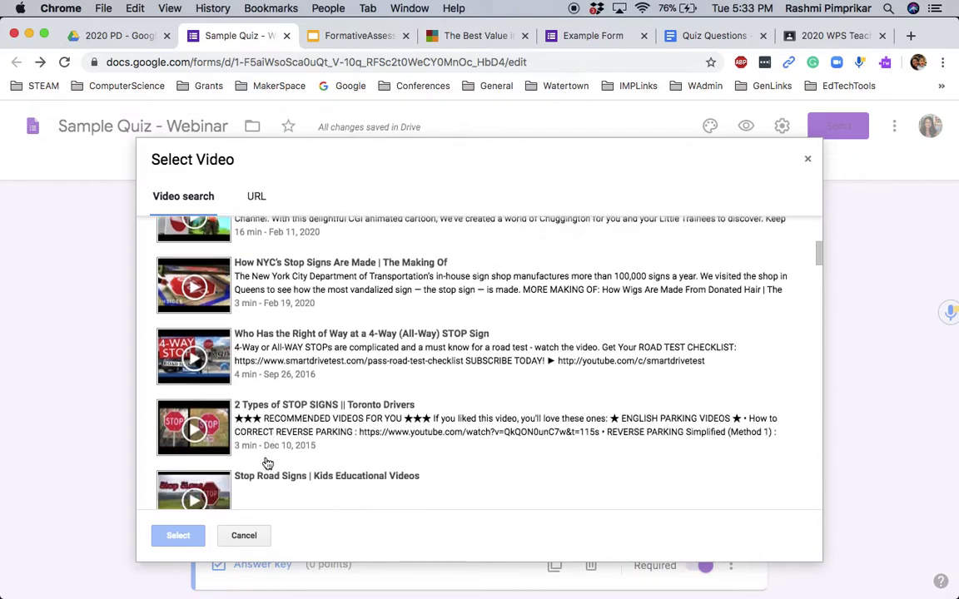
click(285, 296)
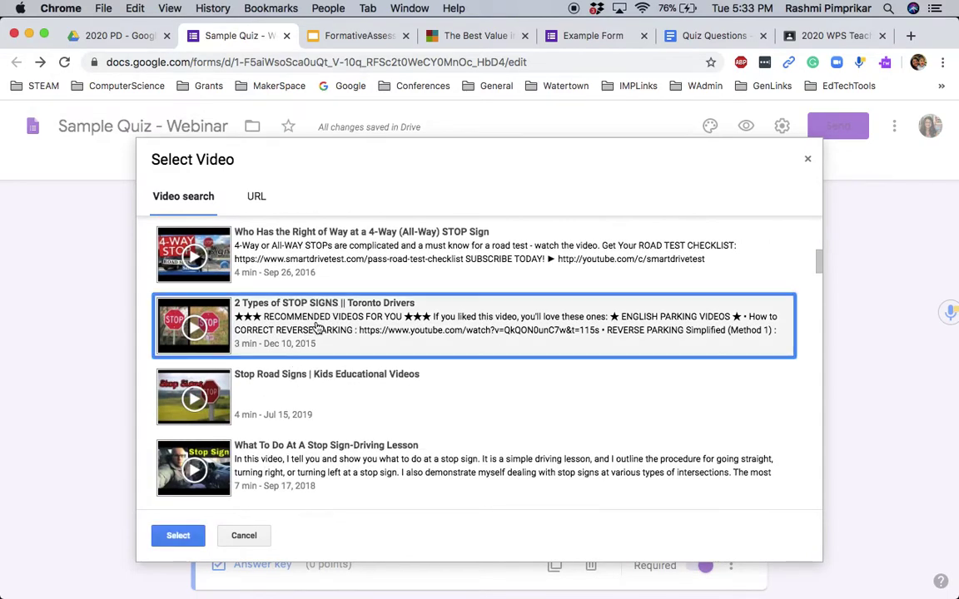
click(178, 535)
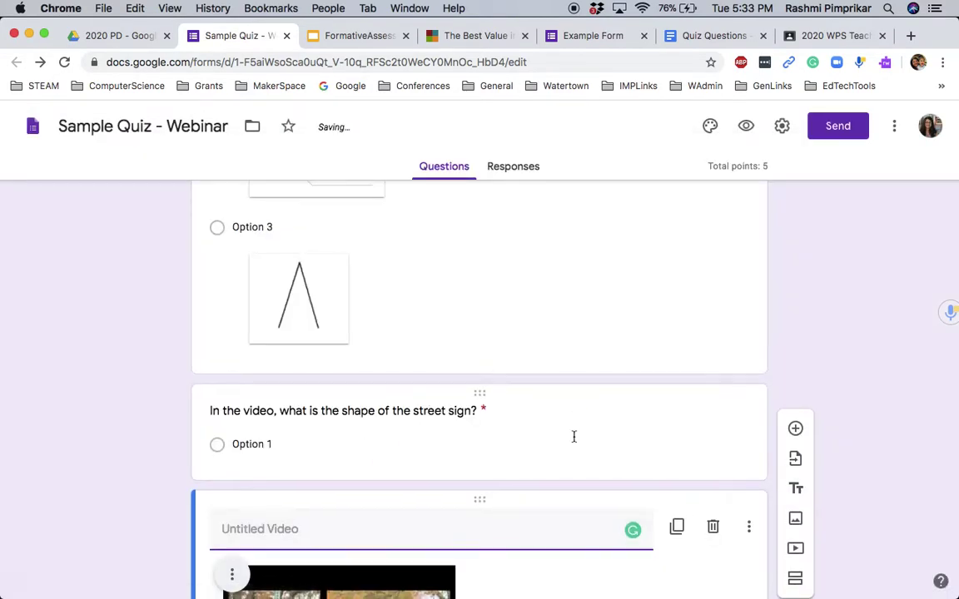
Step: Title the inserted video "Stop Sign"
scroll(433, 441, down, 3)
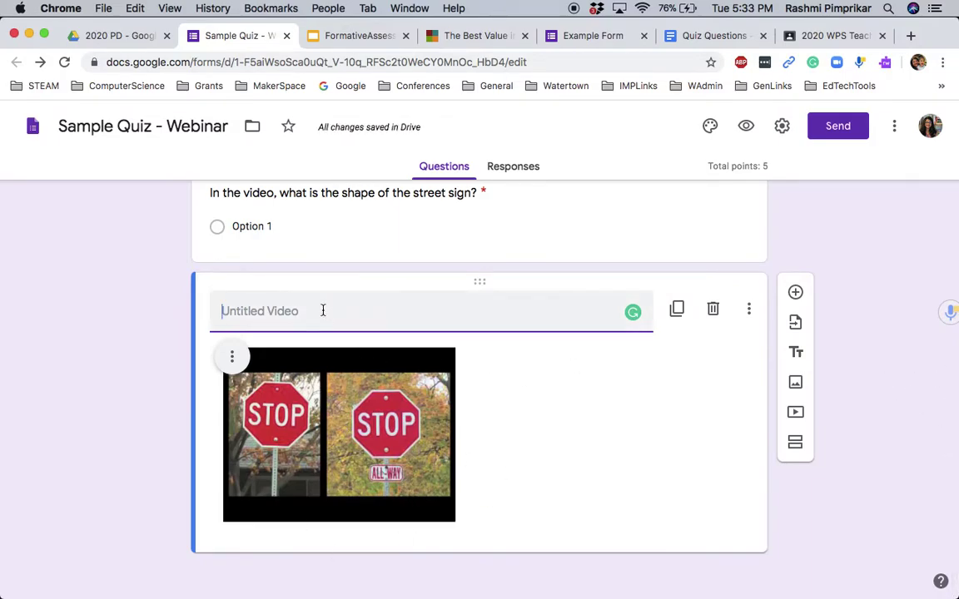
text(Stop Sign)
click(143, 417)
scroll(144, 417, up, 2)
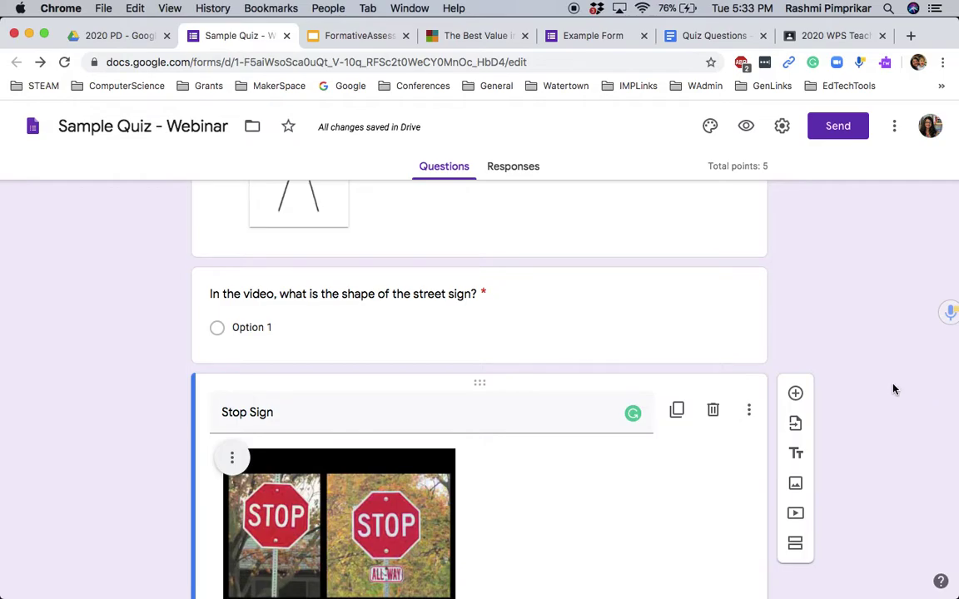
scroll(893, 388, down, 2)
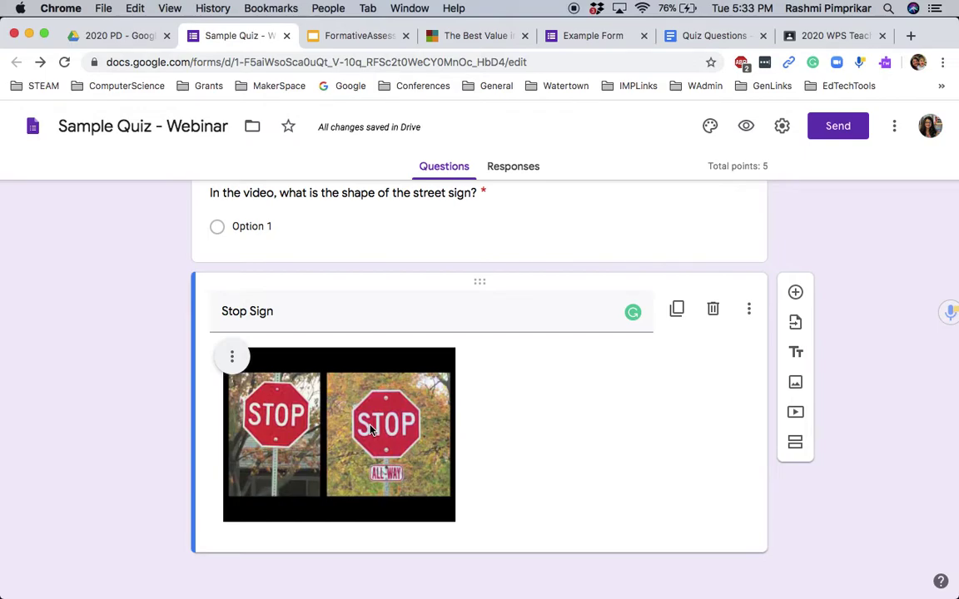
Step: Change the street-sign shape question's type to Short answer
scroll(477, 217, up, 2)
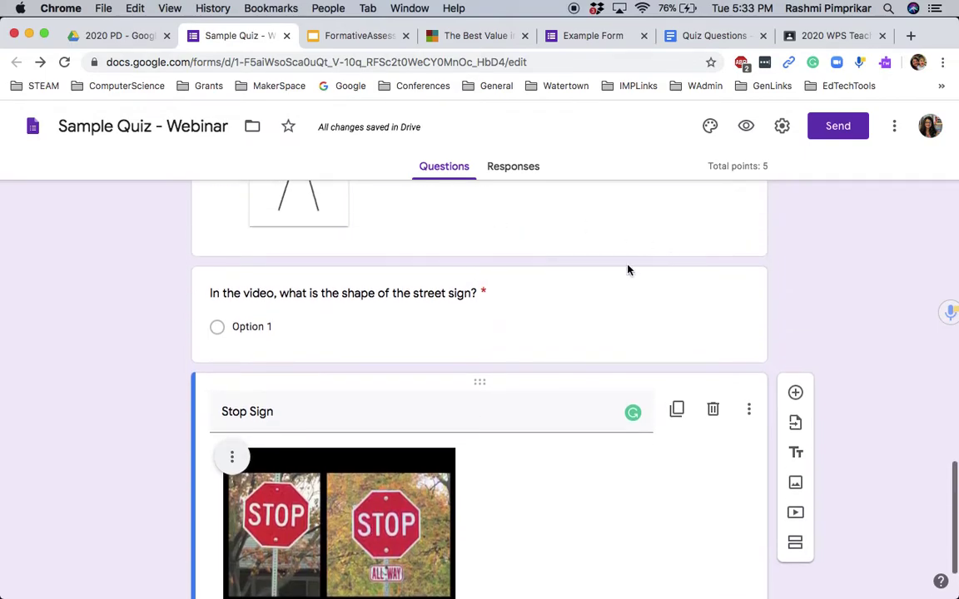
click(562, 298)
click(726, 306)
click(677, 154)
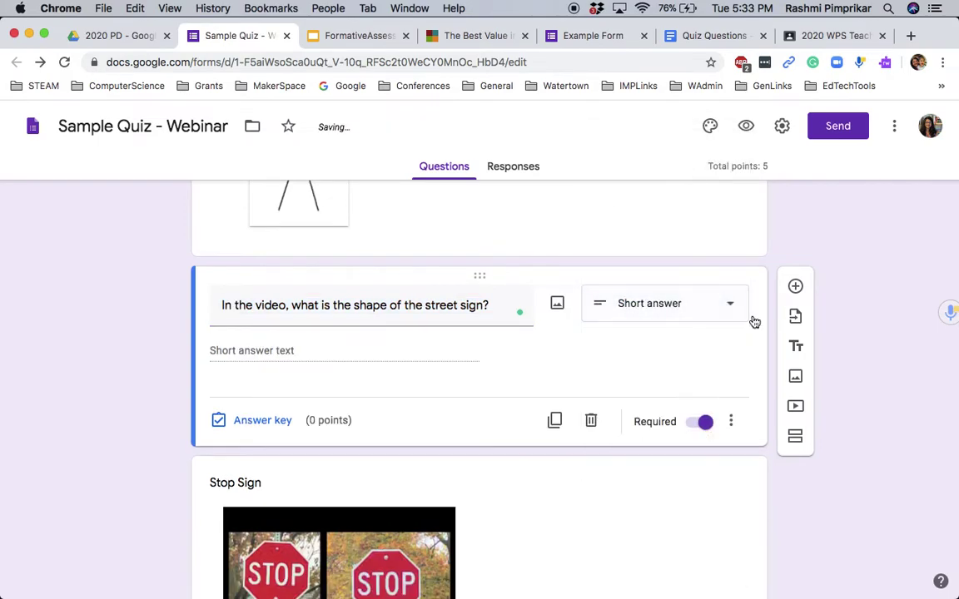
scroll(884, 441, down, 4)
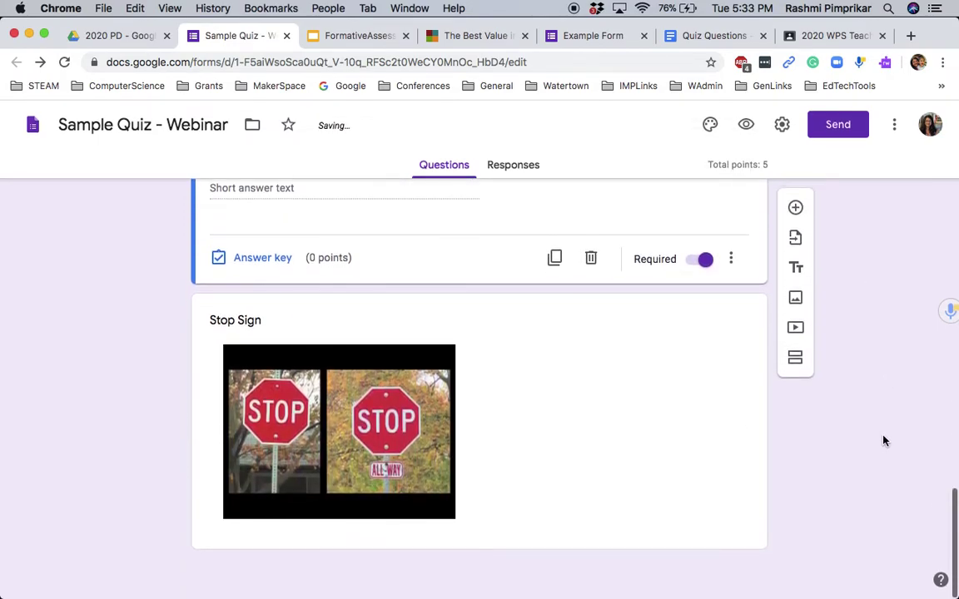
Step: In the street-sign question's answer key, set the score to 1 point and enter "Hexagon" as a correct answer
click(287, 264)
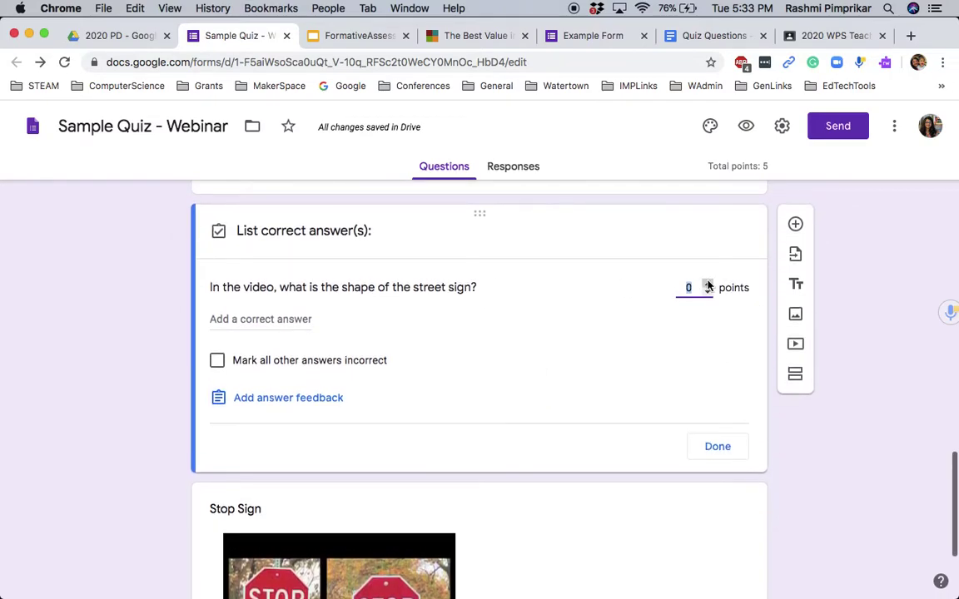
click(707, 284)
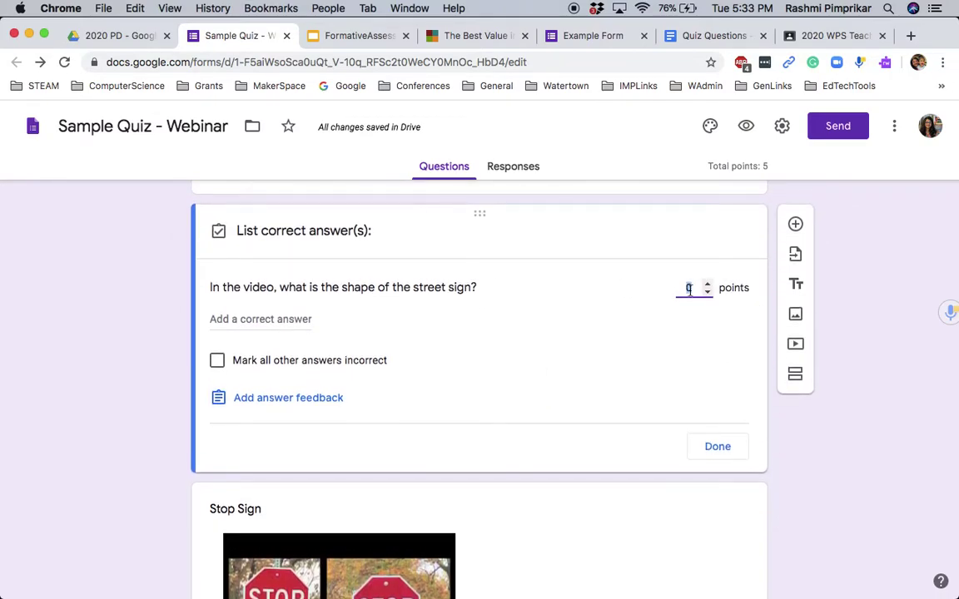
click(300, 318)
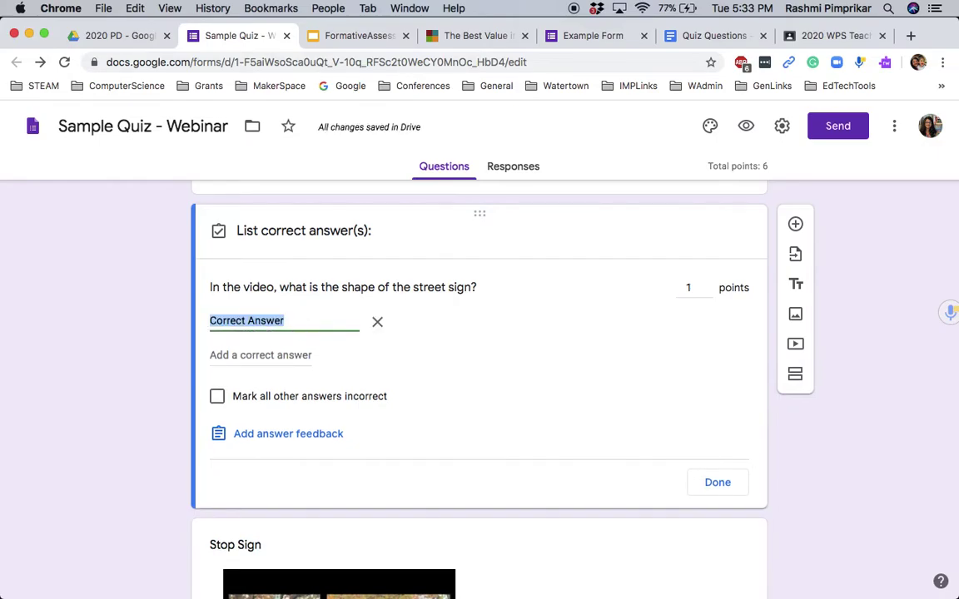
text(Hes)
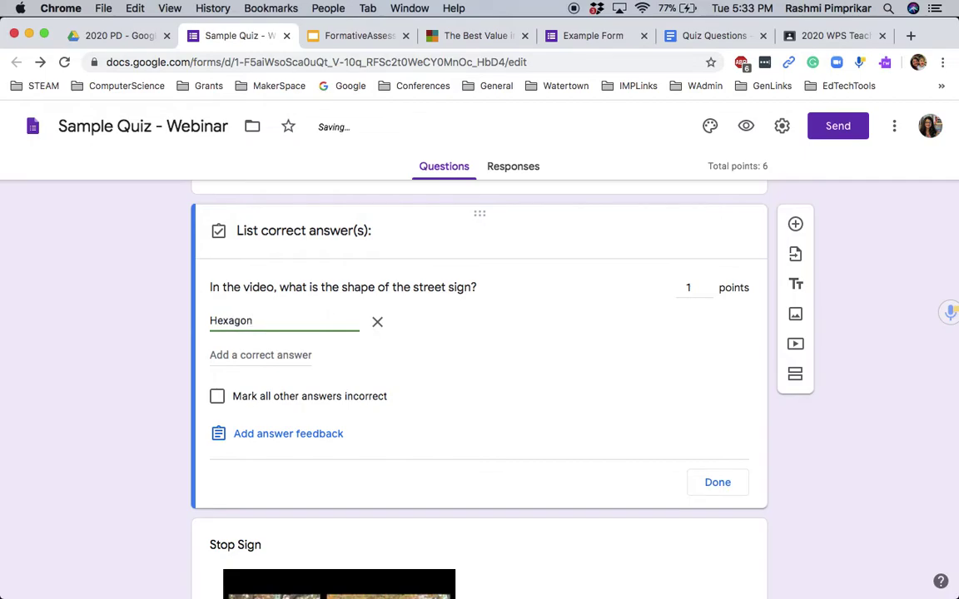
Step: Replace the correct answer in the street-sign question's answer key with "Octagon"
scroll(368, 445, down, 3)
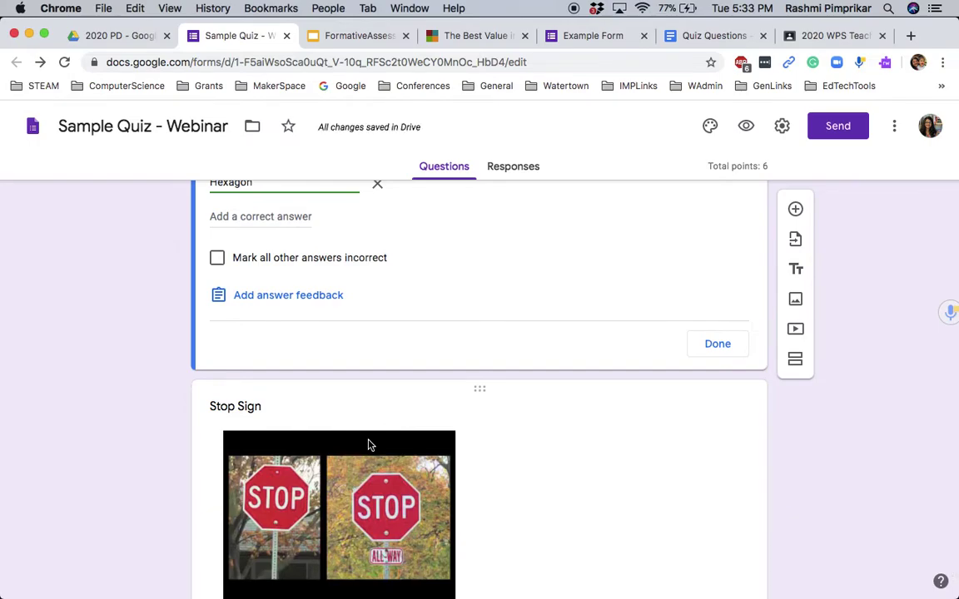
scroll(369, 445, up, 3)
drag(258, 307, 210, 313)
text(Octa)
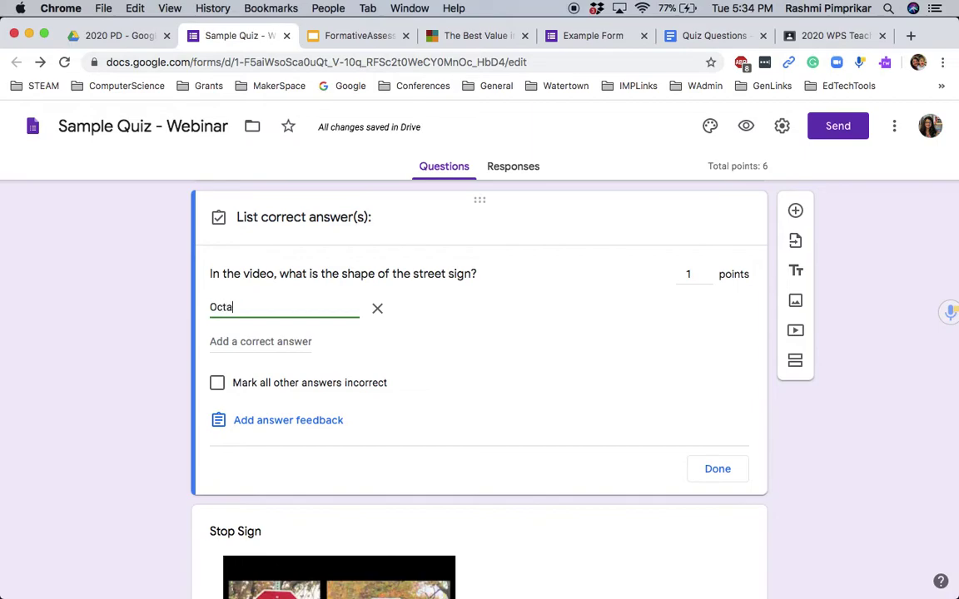
text(gon)
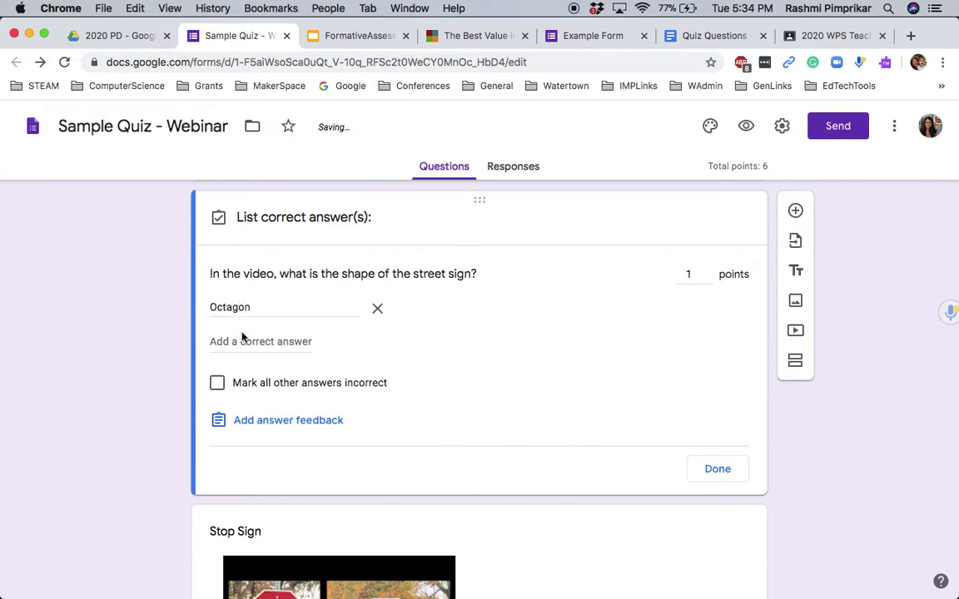
Step: Add "octagon" as a second correct answer, mark all other answers incorrect, and finish the answer key
click(214, 341)
text(oc)
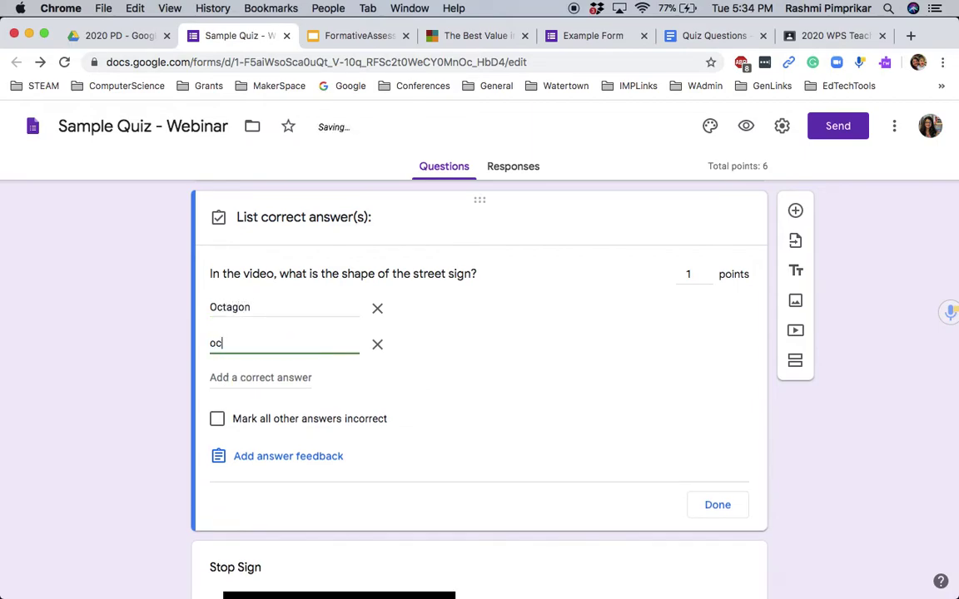
text(tago)
click(217, 419)
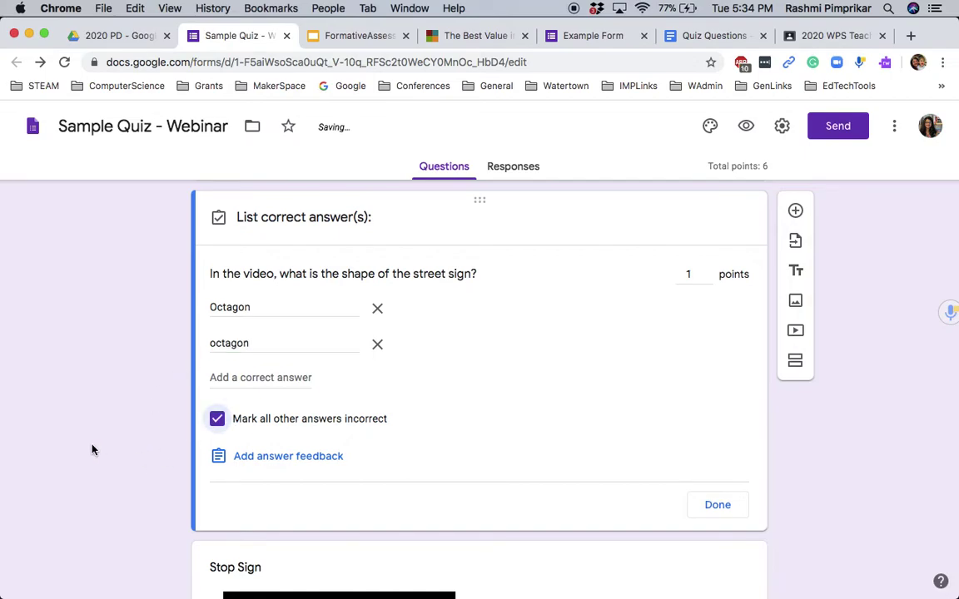
scroll(93, 449, down, 2)
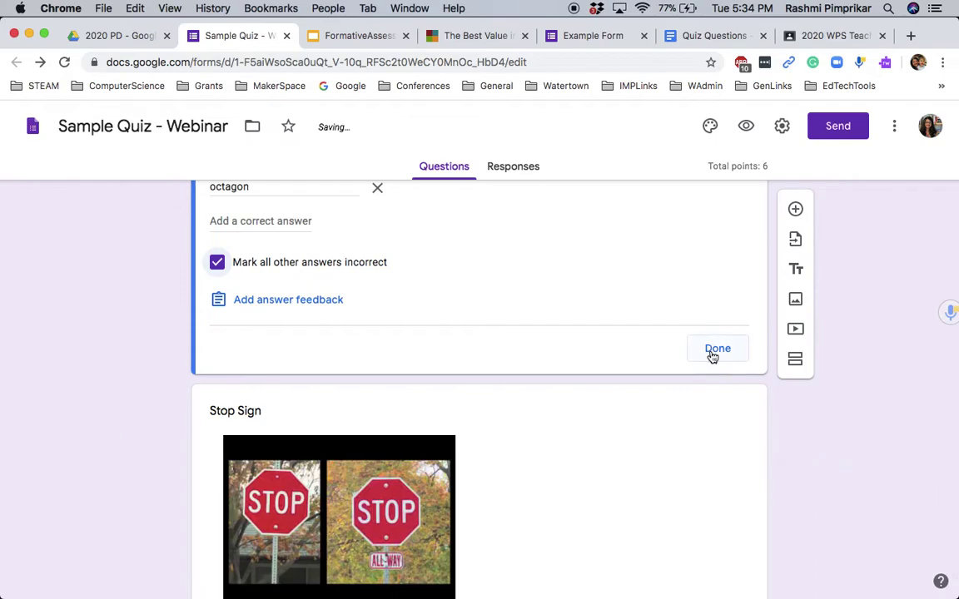
click(712, 351)
scroll(886, 465, down, 1)
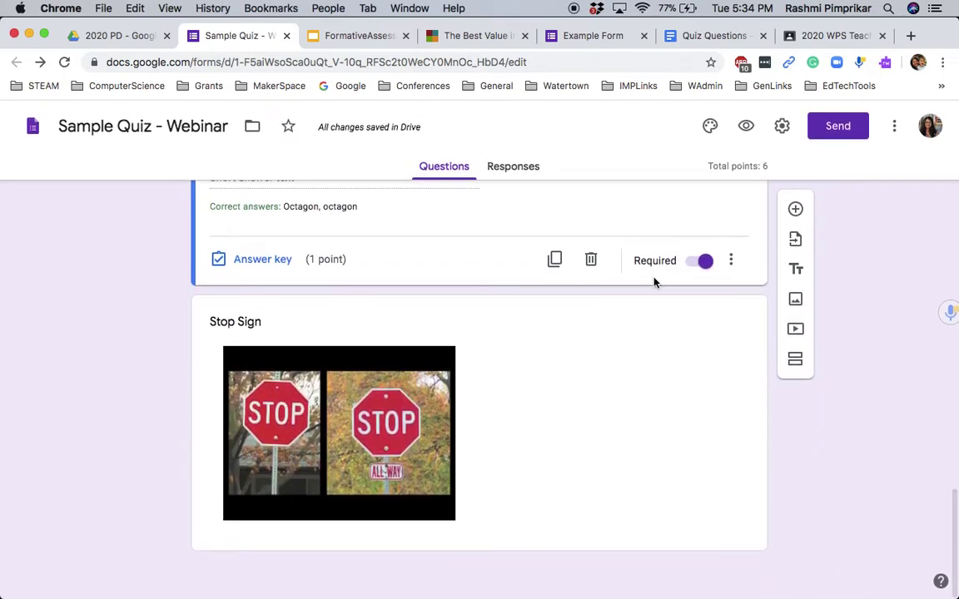
Step: Add a new question after the street-sign question and move the Stop Sign video above it, directly beneath the street-sign question
scroll(691, 434, up, 3)
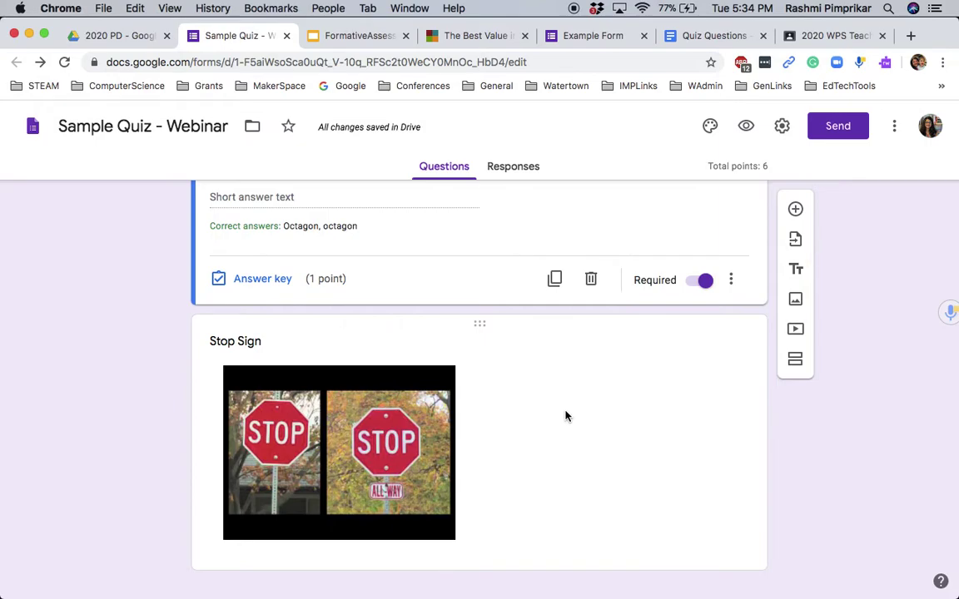
scroll(565, 433, up, 3)
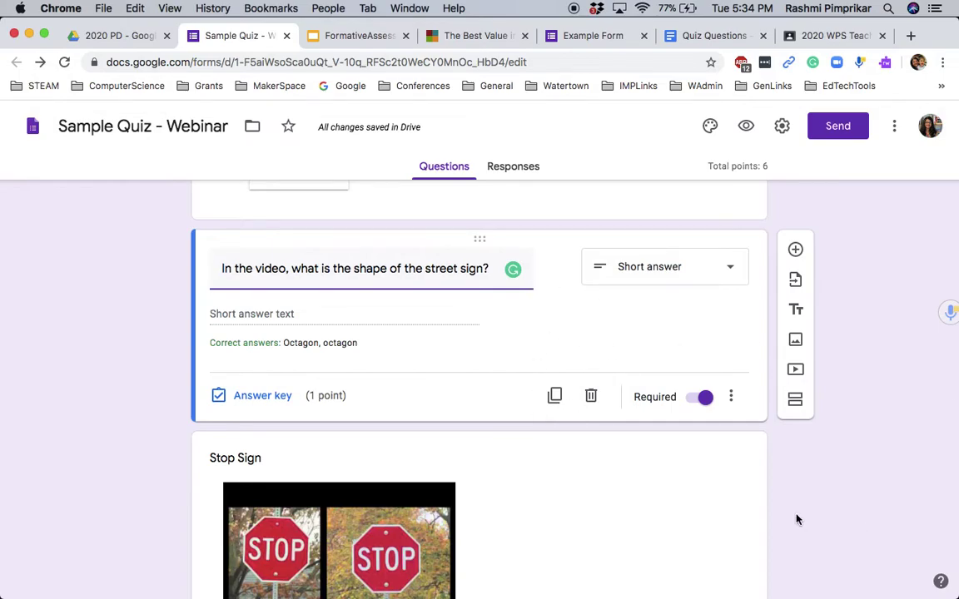
scroll(796, 519, down, 3)
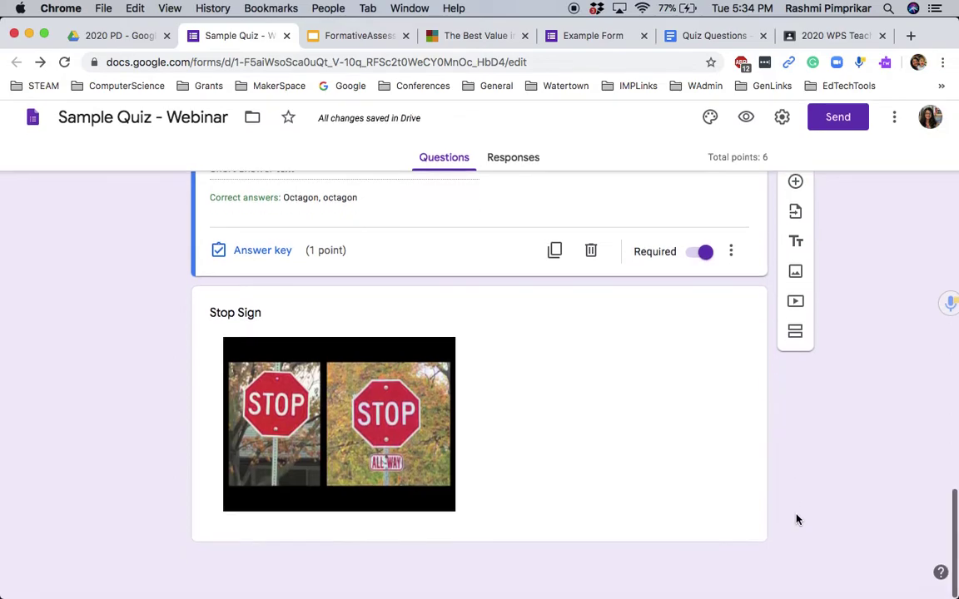
click(796, 208)
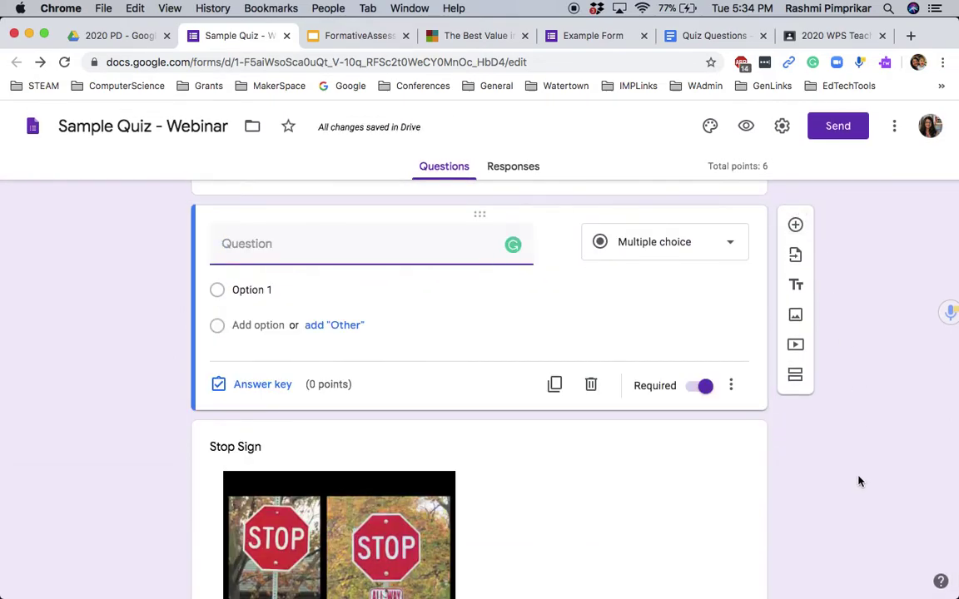
scroll(860, 481, up, 5)
scroll(860, 481, down, 4)
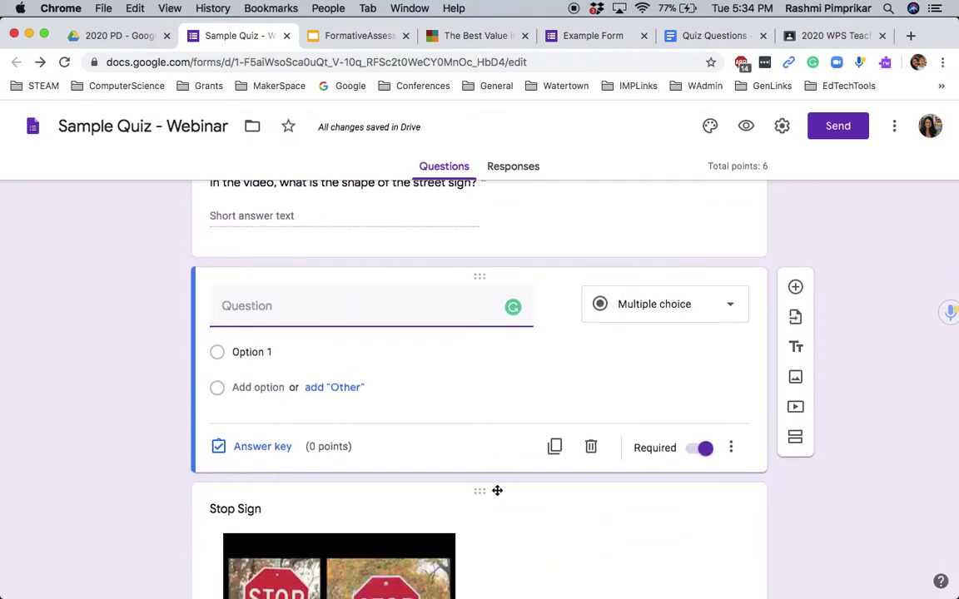
drag(481, 491, 520, 293)
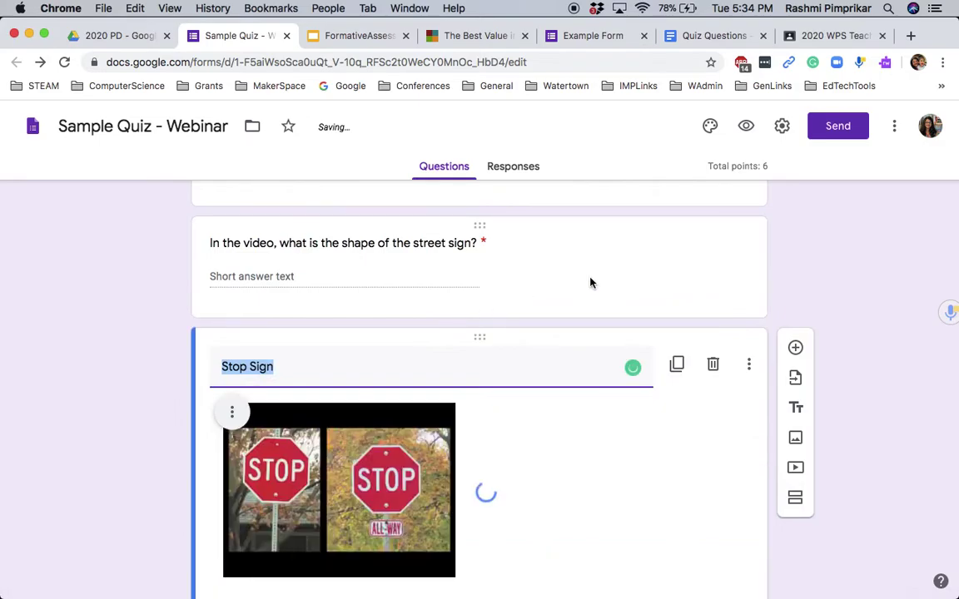
scroll(870, 487, down, 2)
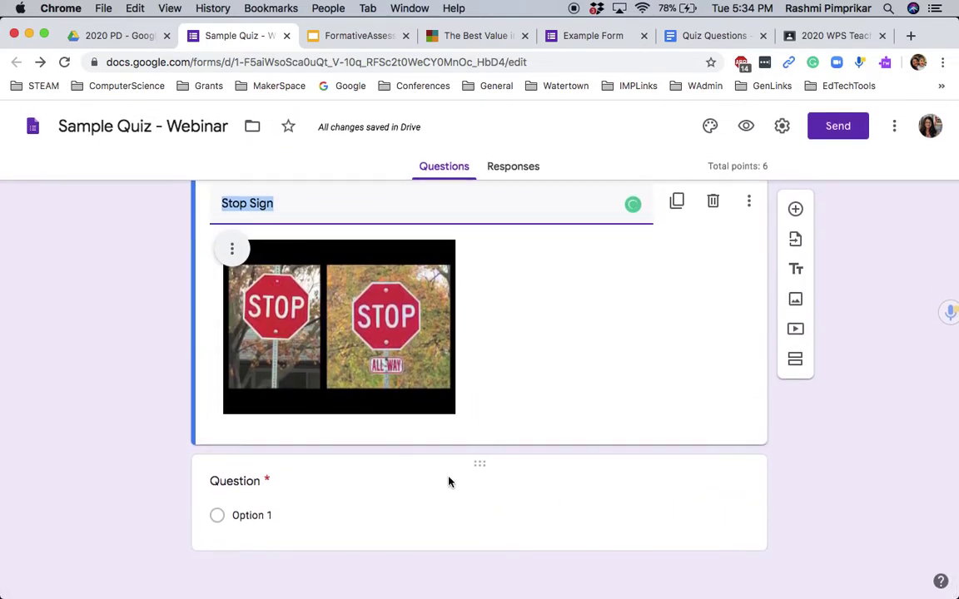
Step: Change the blank question below the Stop Sign video to the Paragraph type
click(261, 485)
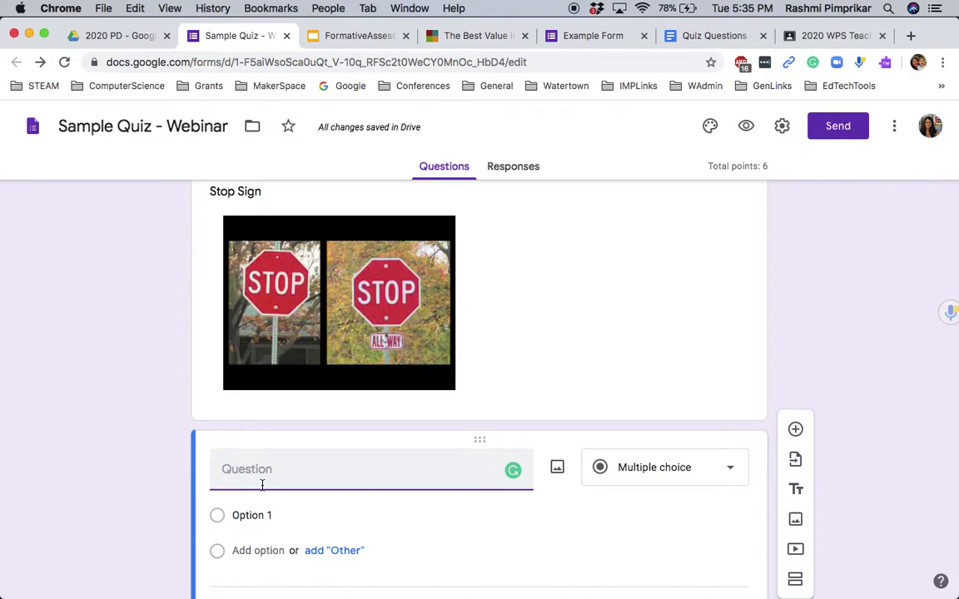
click(672, 476)
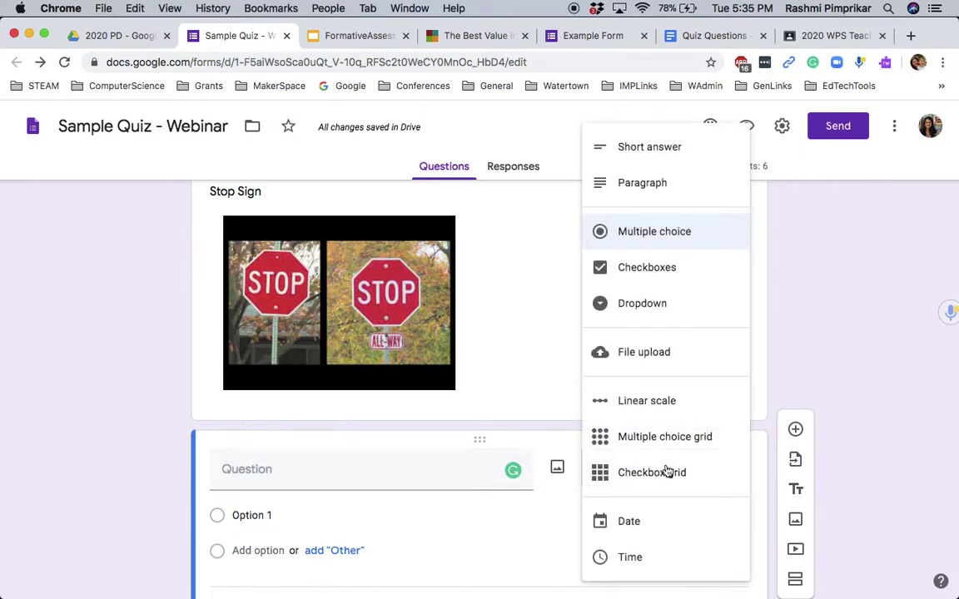
click(655, 184)
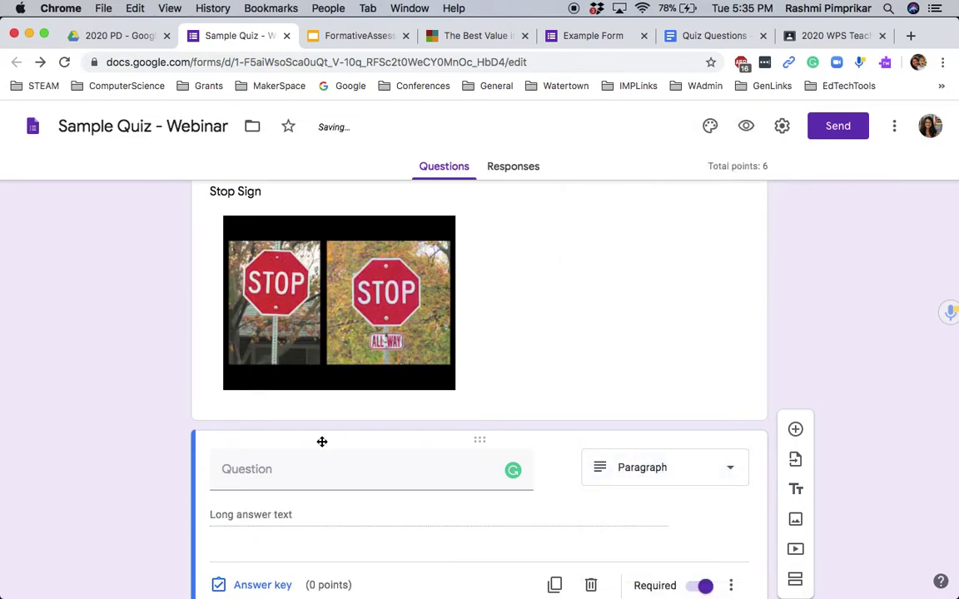
Step: Enter "Explain in your words how to find the perimeter of rectangle?" as the text of the paragraph question below the Stop Sign video
click(277, 470)
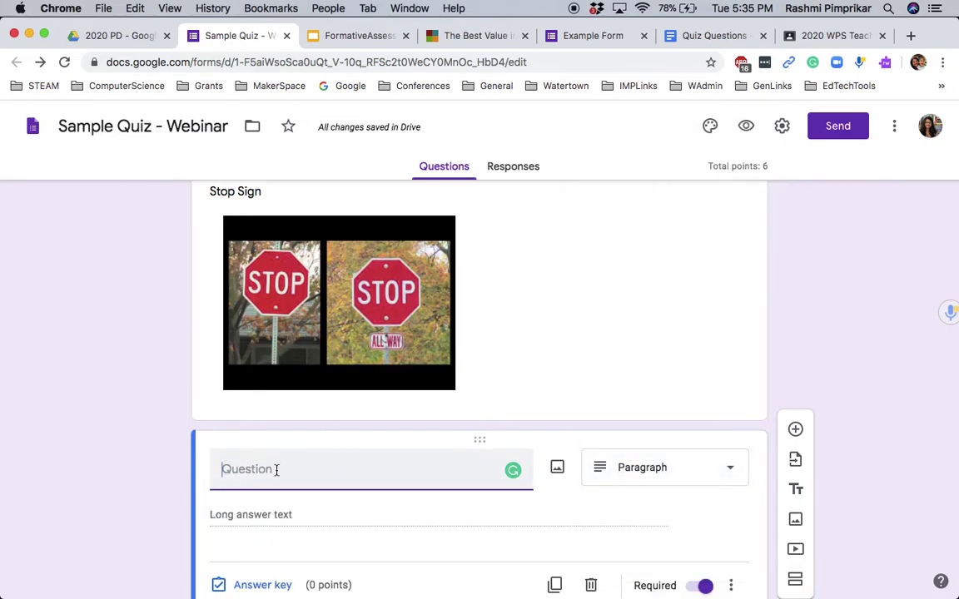
text(Expl)
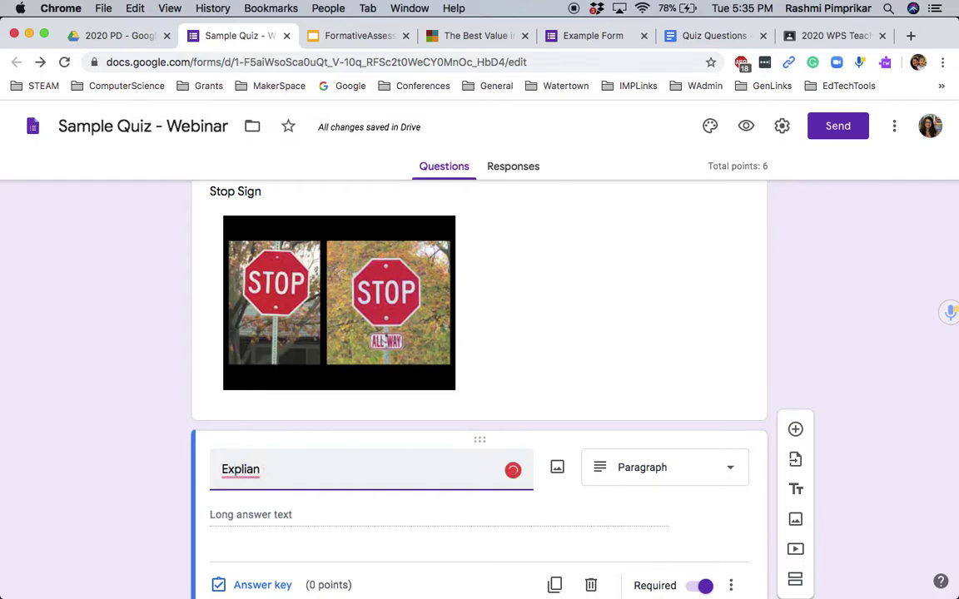
text(ai)
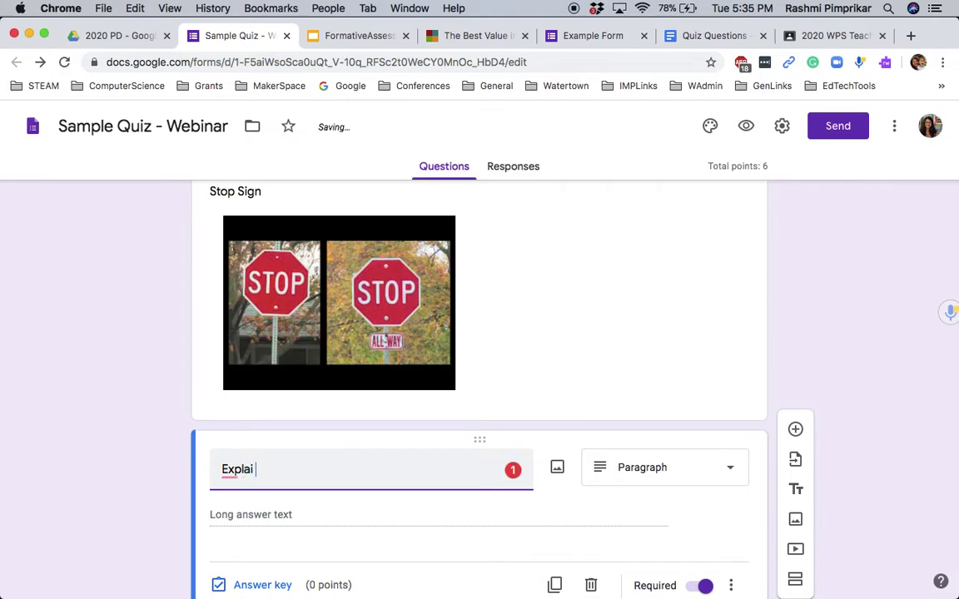
text(n in your word)
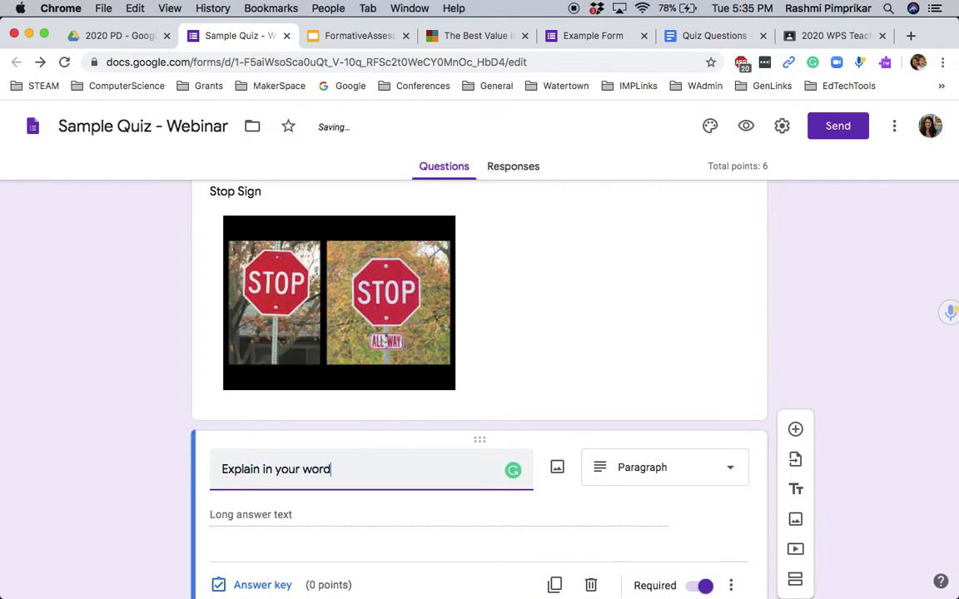
text(s how to find the perimeter of )
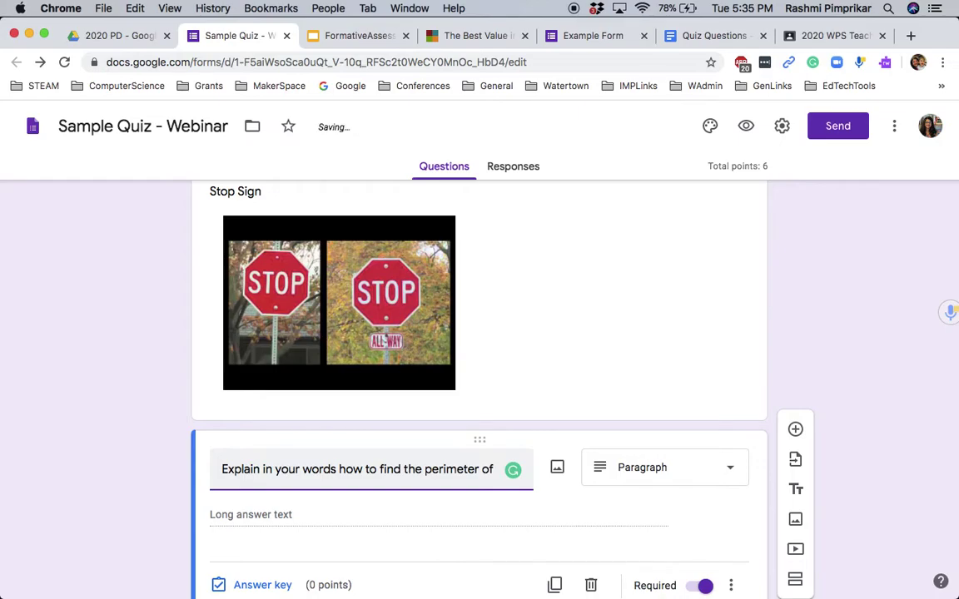
text(rectangle?)
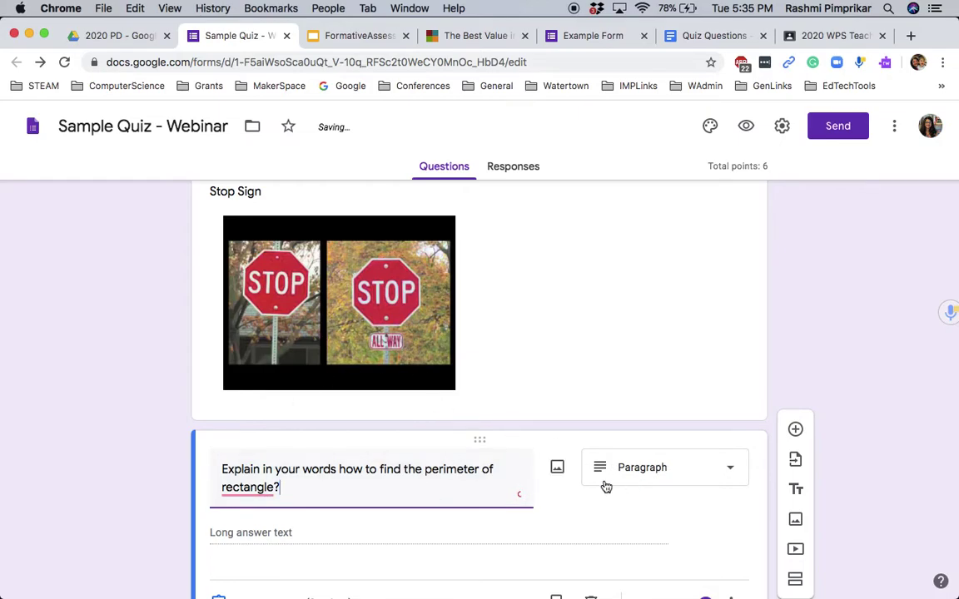
Step: Assign 2 points to the rectangle perimeter question in its answer key and finish the key
scroll(505, 540, down, 2)
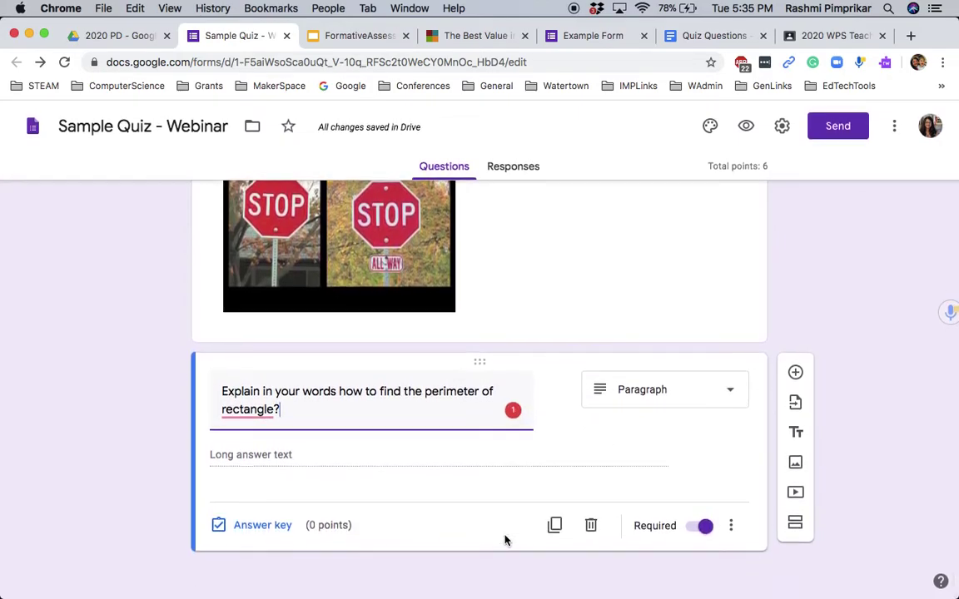
click(275, 525)
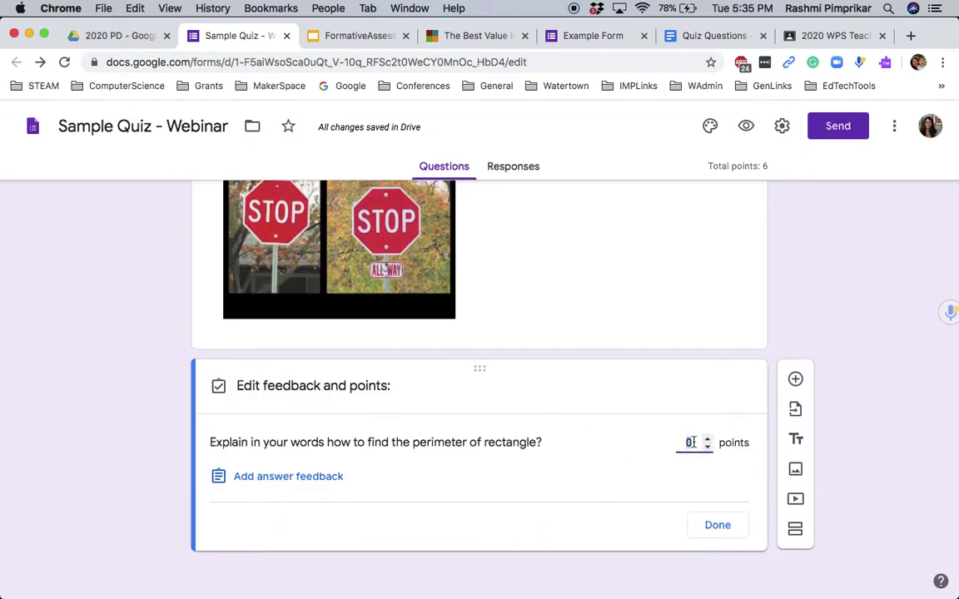
double_click(691, 442)
text(2)
click(716, 527)
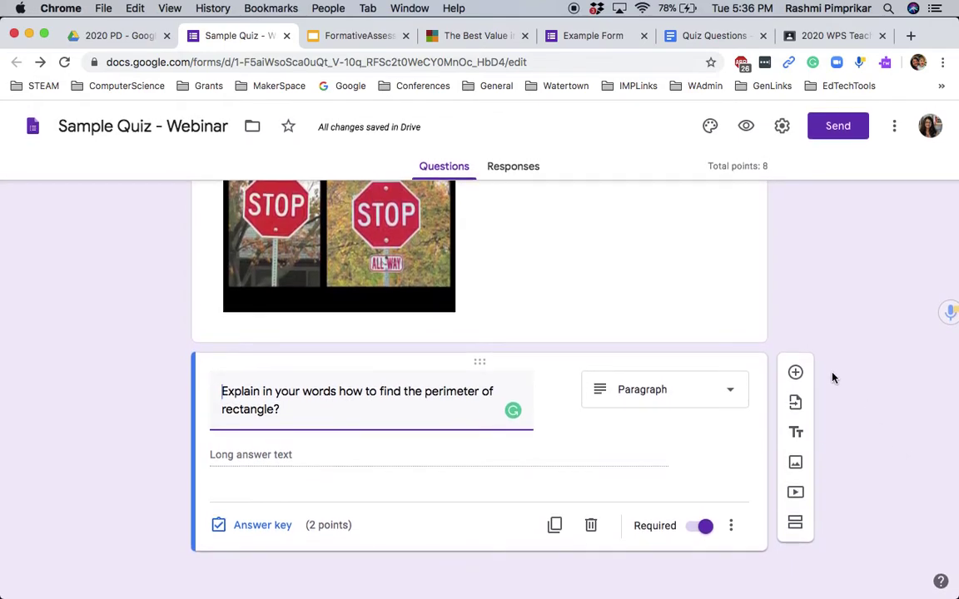
Step: Add a new question after the perimeter question with the text "BONUS: How many degrees are there in a triangle?"
click(796, 375)
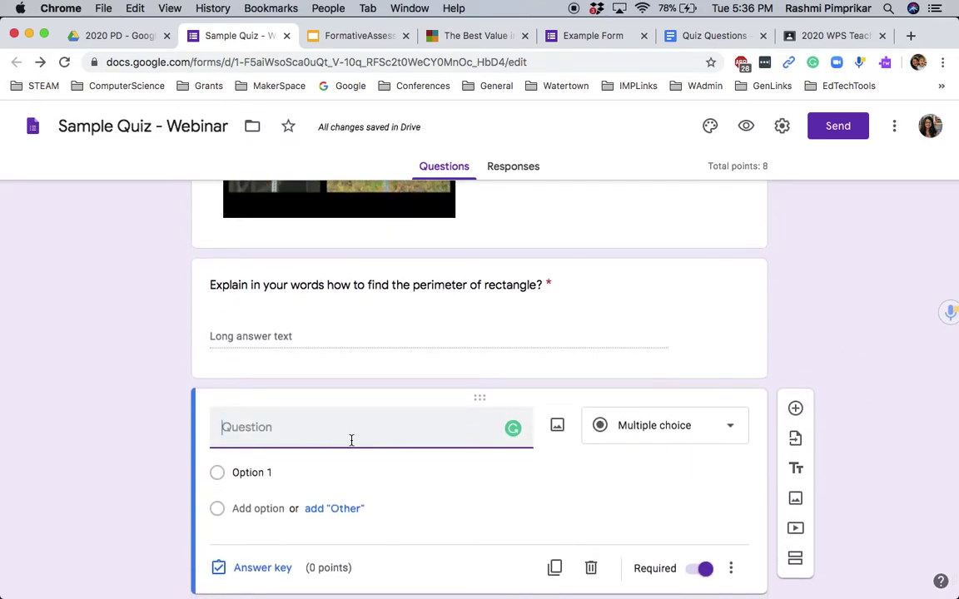
text(BONUS)
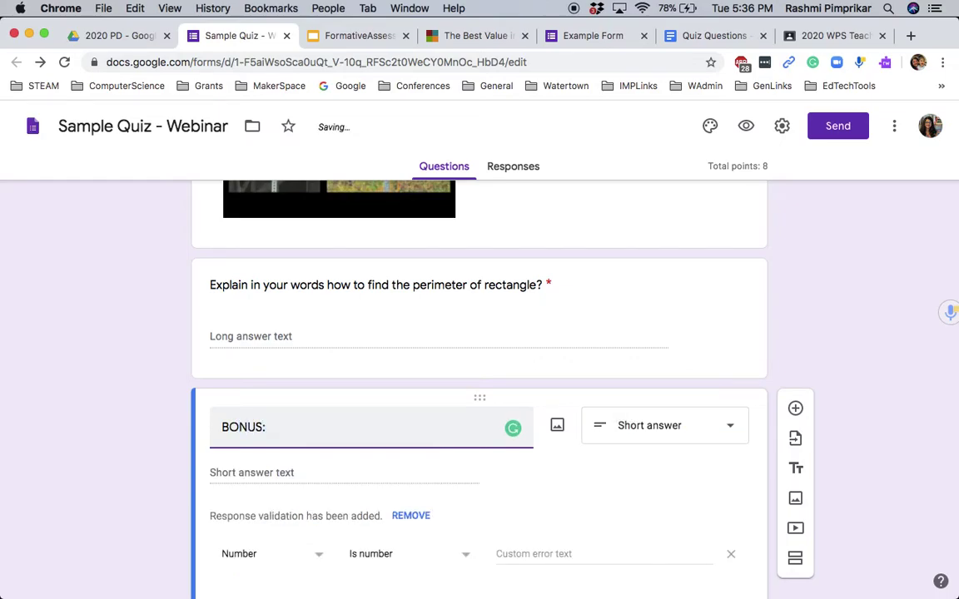
text(: How many)
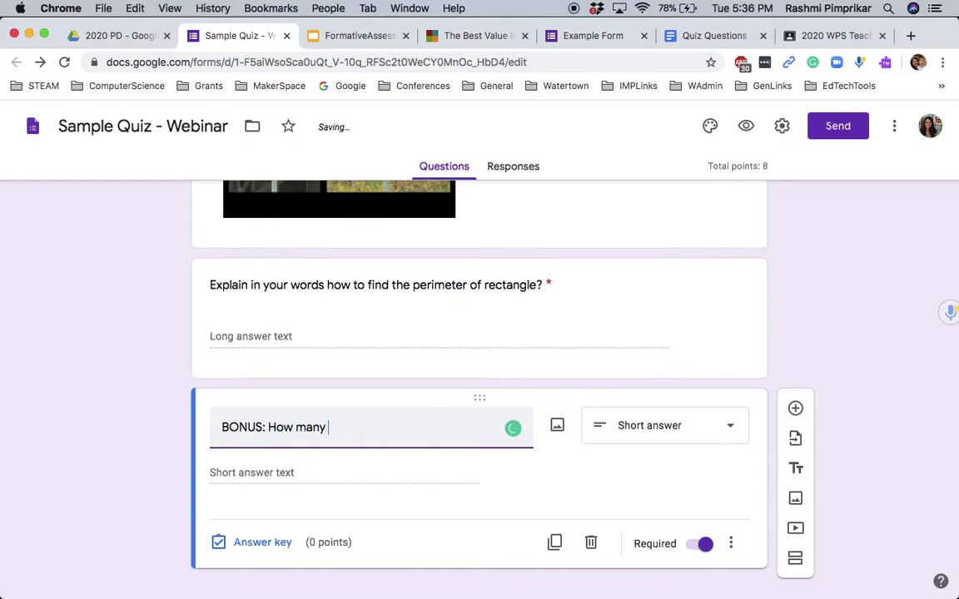
text( deg)
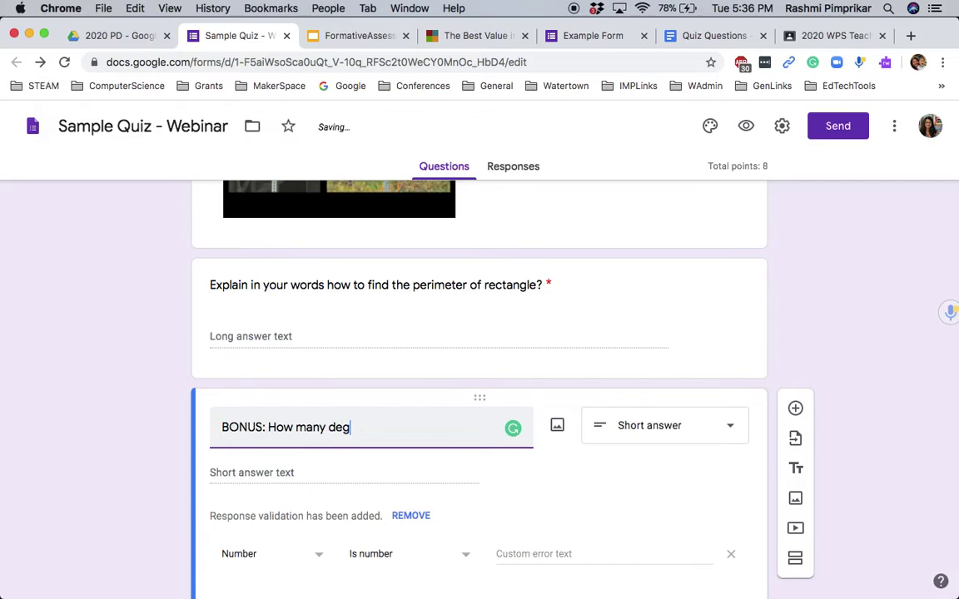
text(rees are there in a)
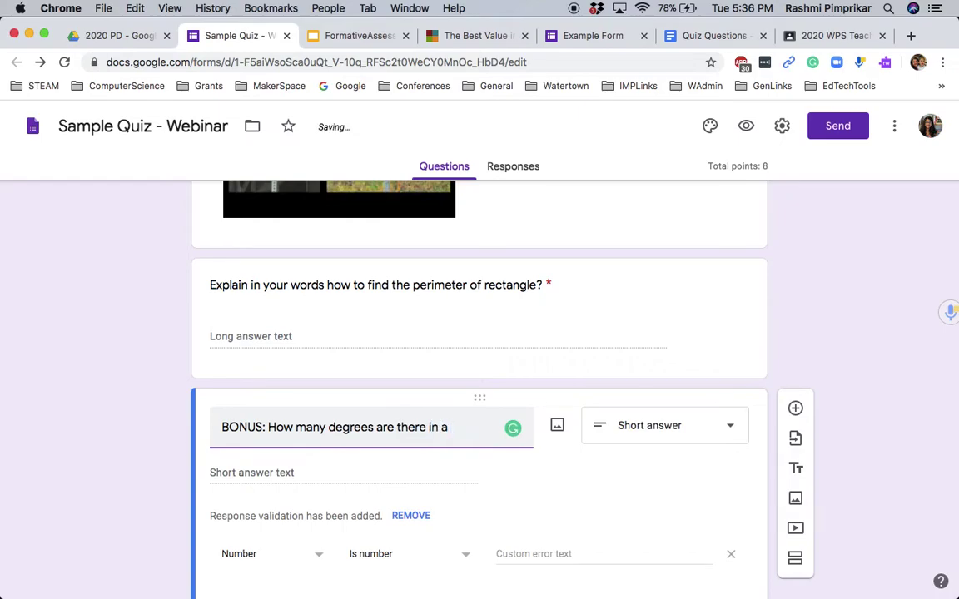
text( triangle?)
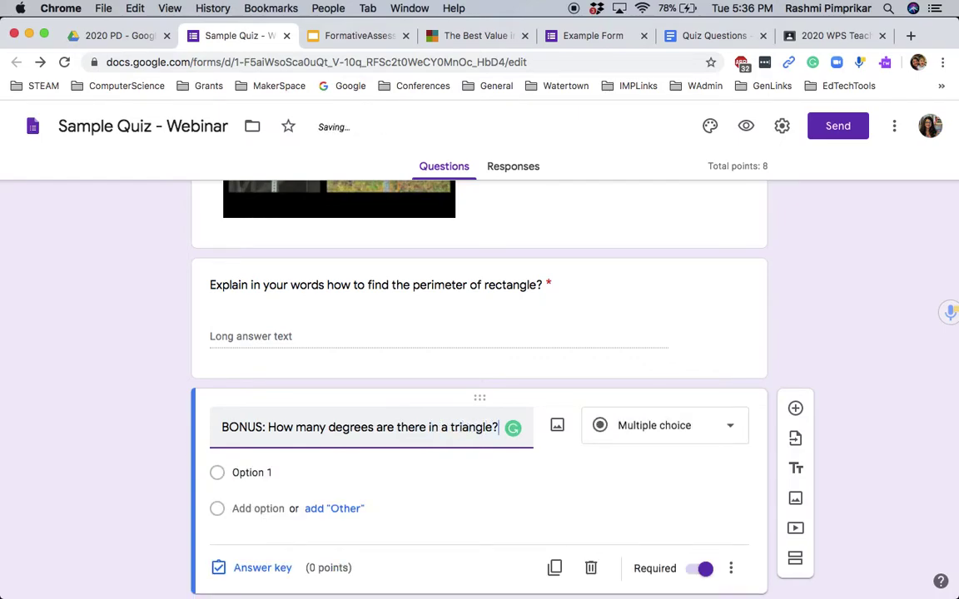
Step: Change the BONUS triangle question to the Short answer type
click(256, 472)
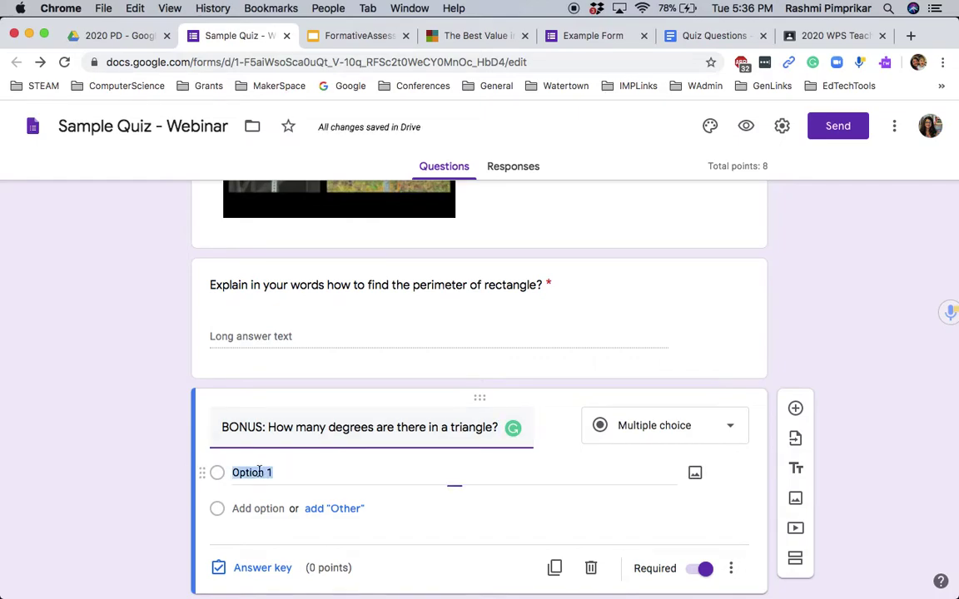
click(662, 440)
click(685, 153)
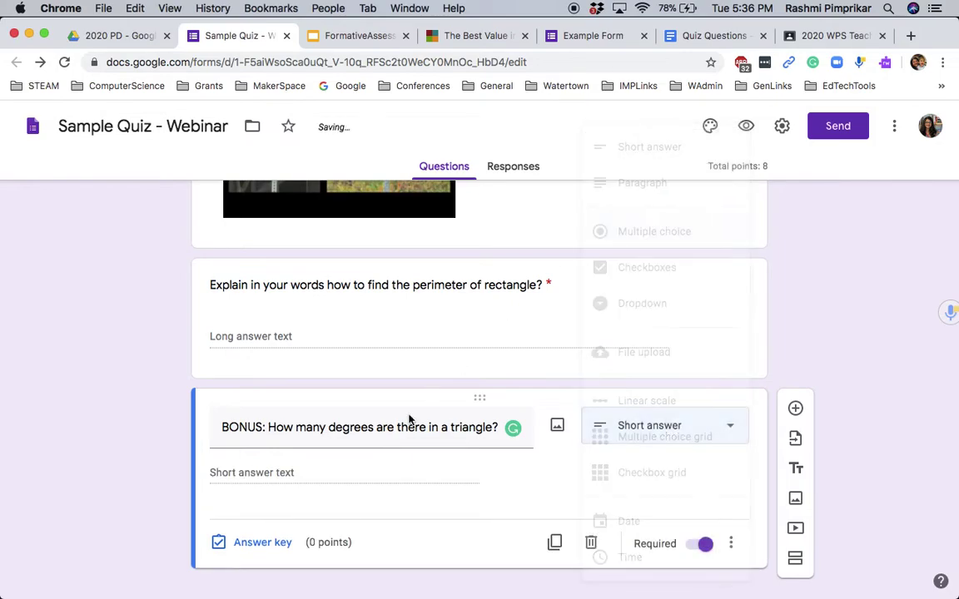
Step: In the BONUS question's answer key, mark all other answers incorrect and add "180" as a correct answer
click(268, 523)
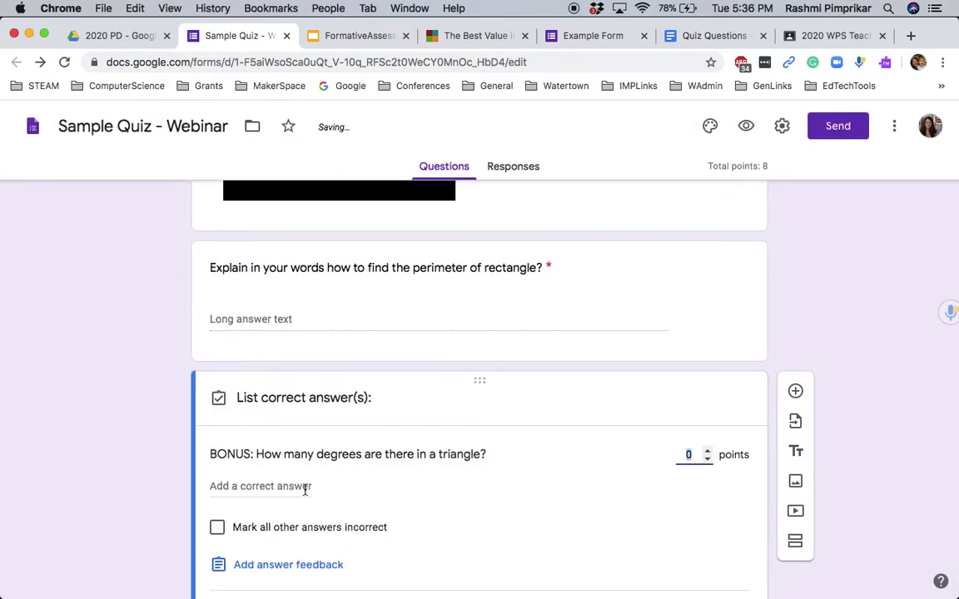
click(215, 484)
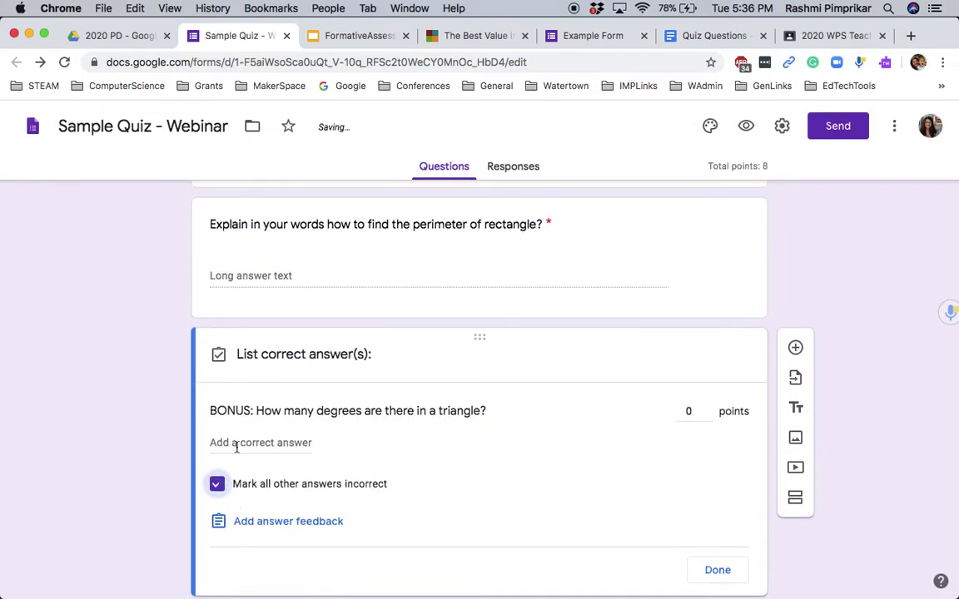
click(234, 454)
text(180)
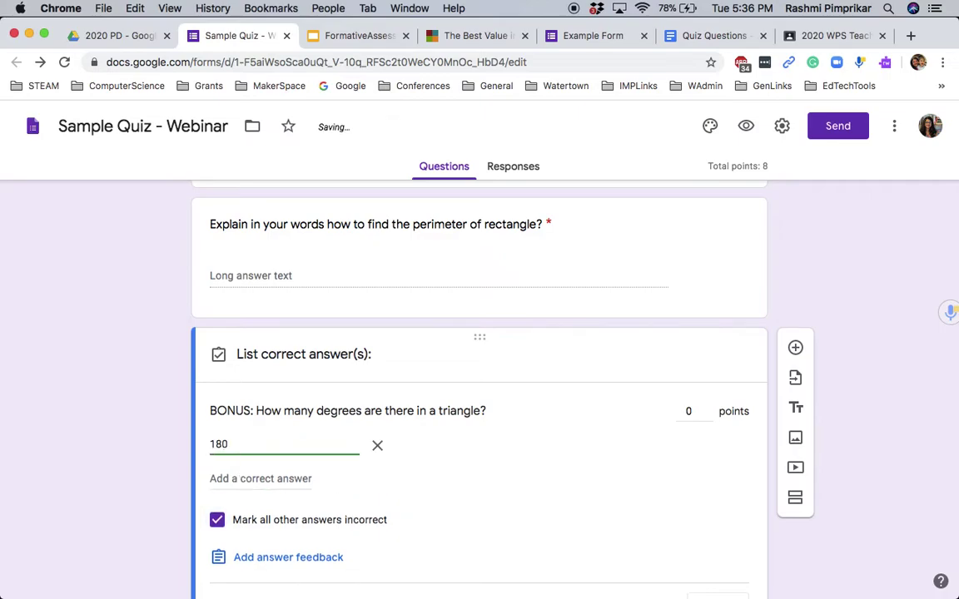
Step: Add "180 degrees" and "hundred eighty" as further correct answers to the BONUS question, keep it at 0 points, and finish the answer key
click(244, 479)
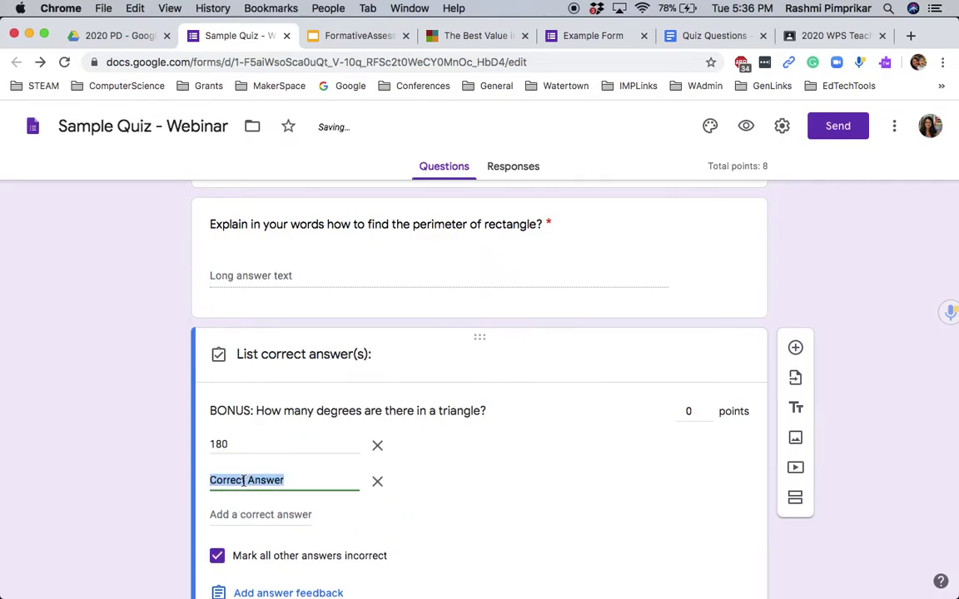
text(180 degrees)
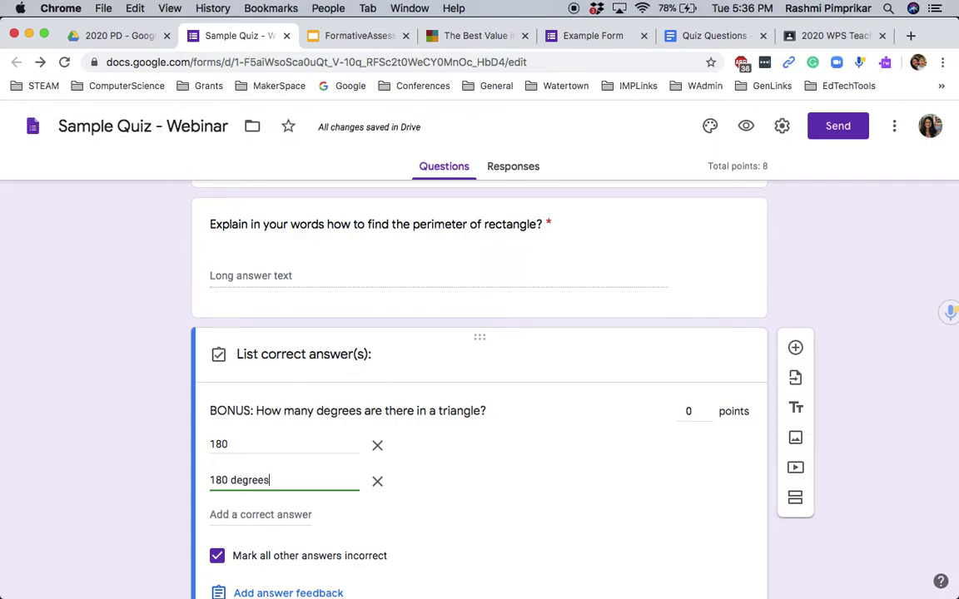
click(248, 515)
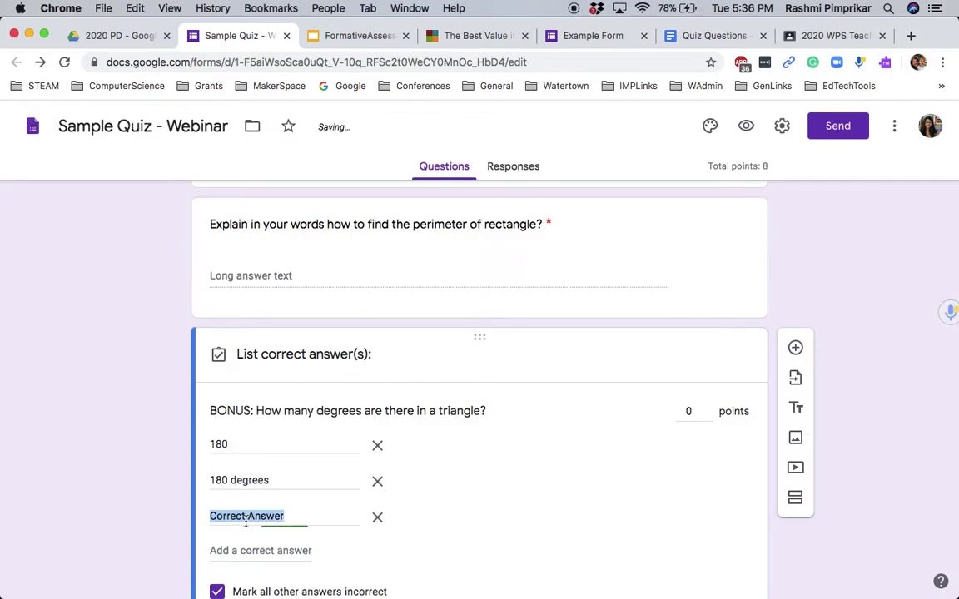
text(hund)
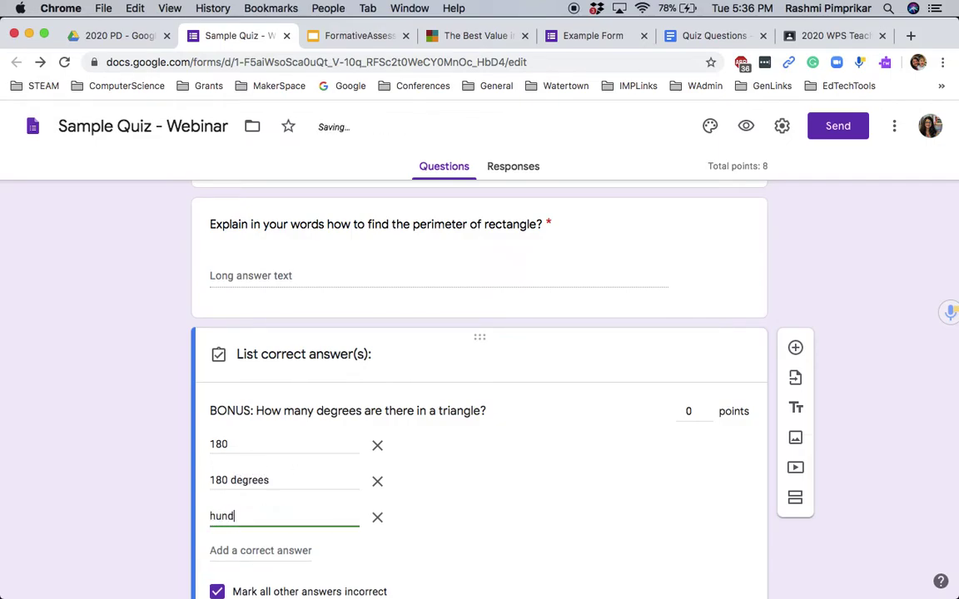
text(red eighty)
scroll(146, 543, down, 3)
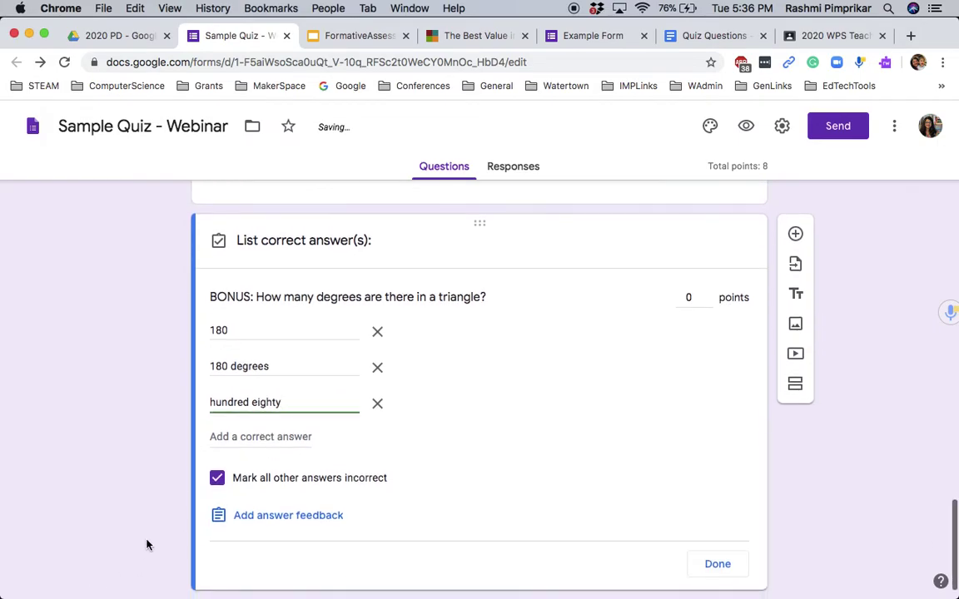
click(695, 297)
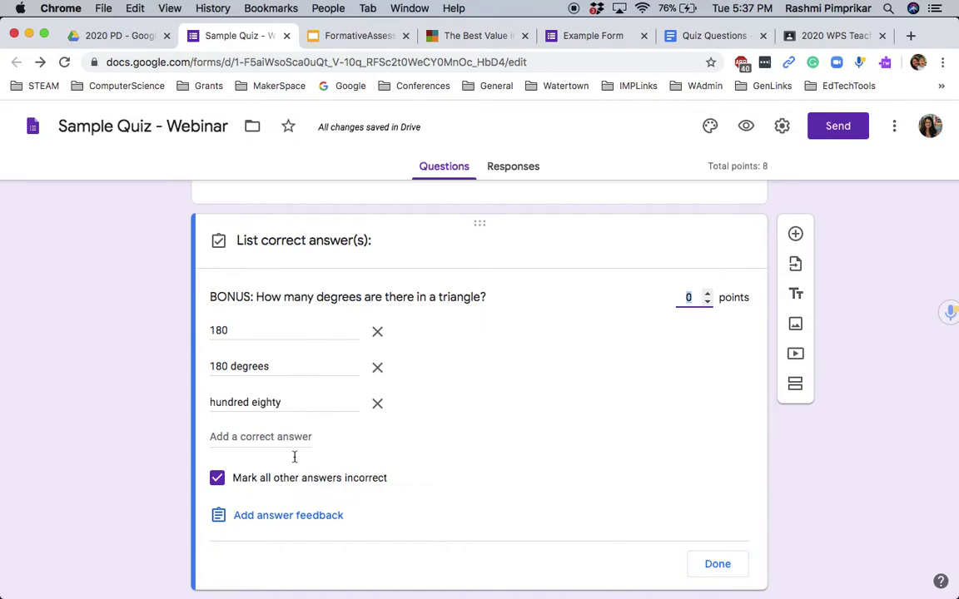
click(715, 564)
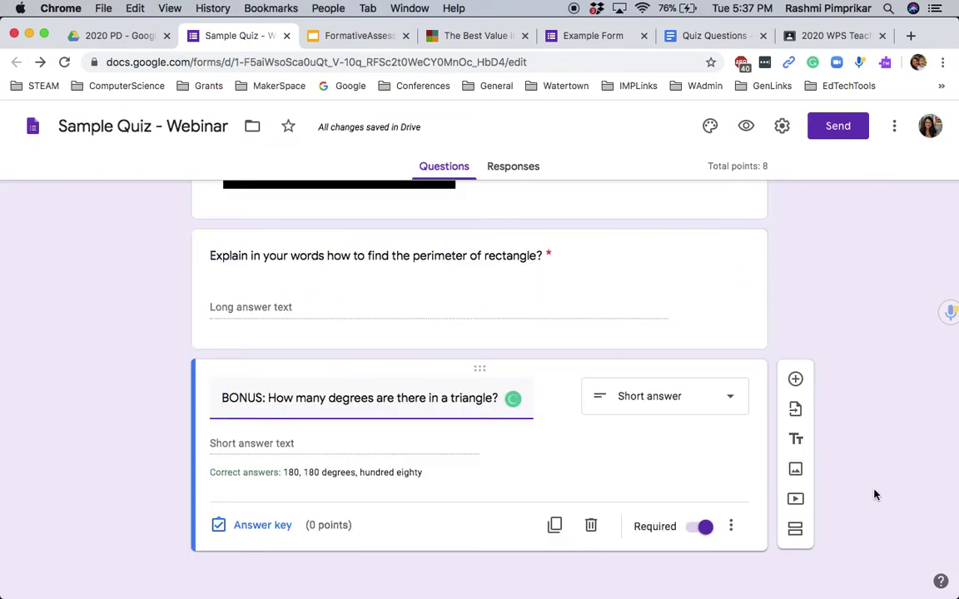
Step: Change the form's title in the header section to "Sample Math Quiz - Webinar"
scroll(874, 495, up, 20)
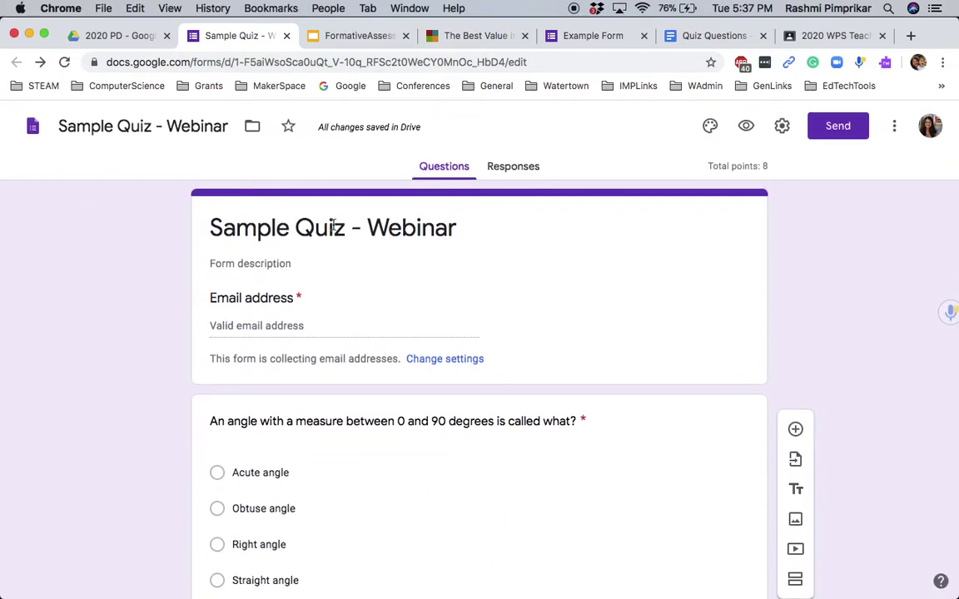
triple_click(273, 209)
text(M)
text(S)
key(BackSpace)
key(BackSpace)
text(Sampl)
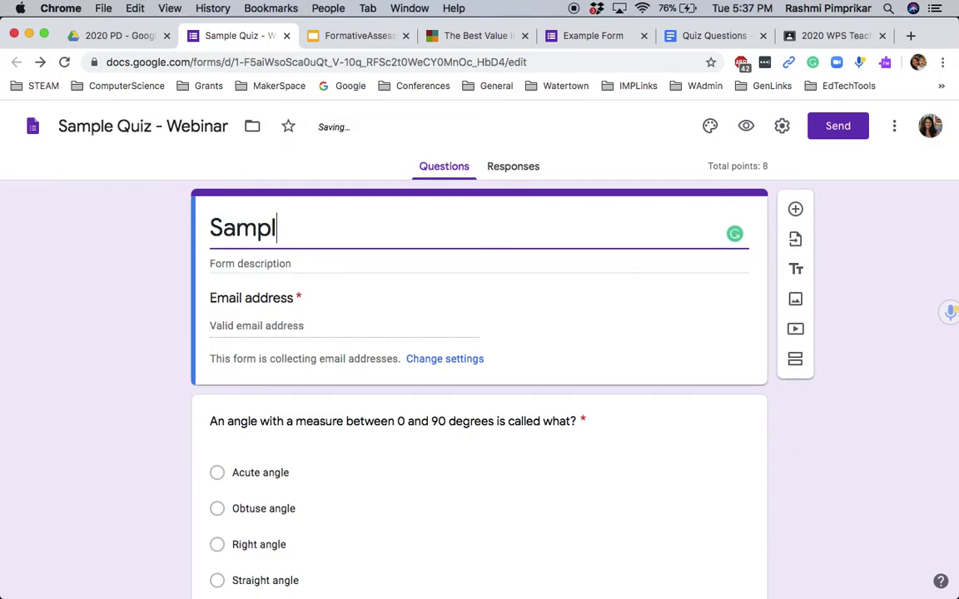
text(e Math Quic)
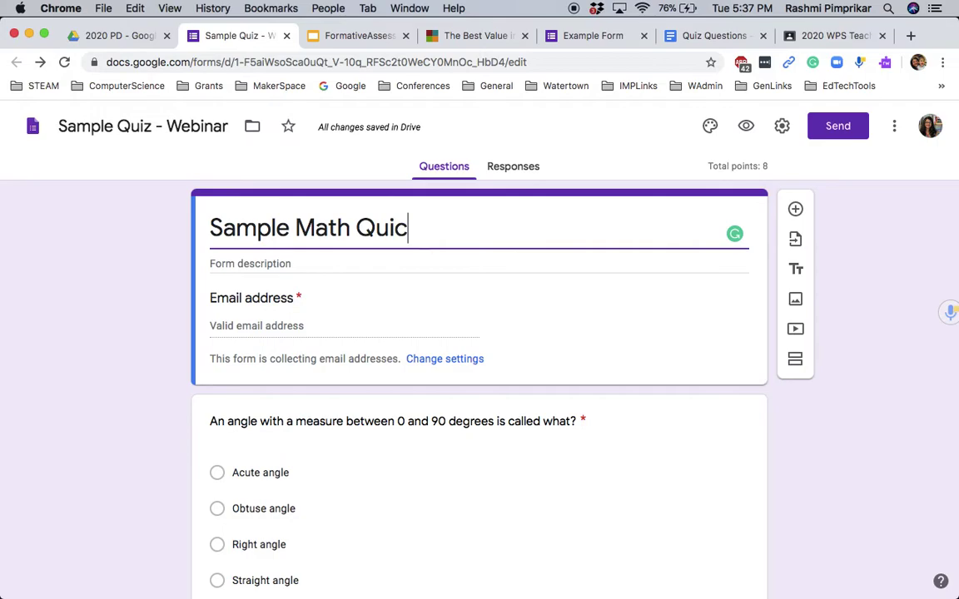
key(BackSpace)
text(z - Webin)
key(BackSpace)
text(inar)
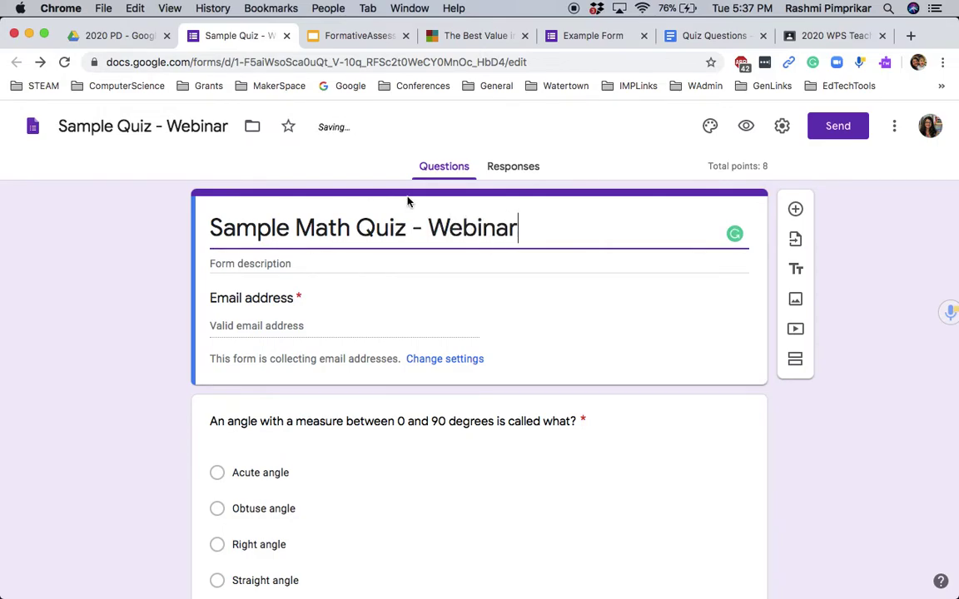
click(875, 385)
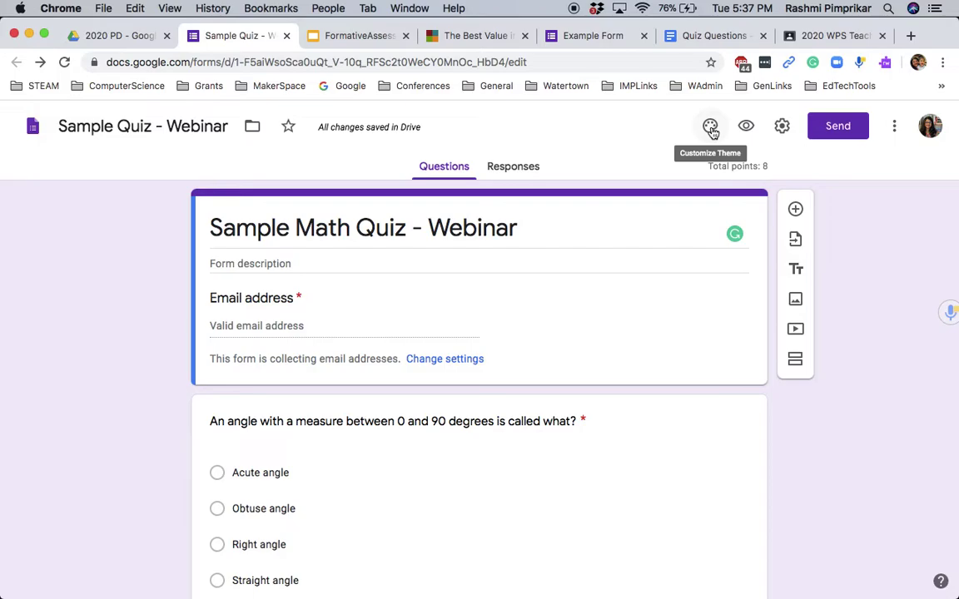
Step: Open the theme options, try the Decorative and Formal font styles, and set the form's font style to Playful
click(710, 128)
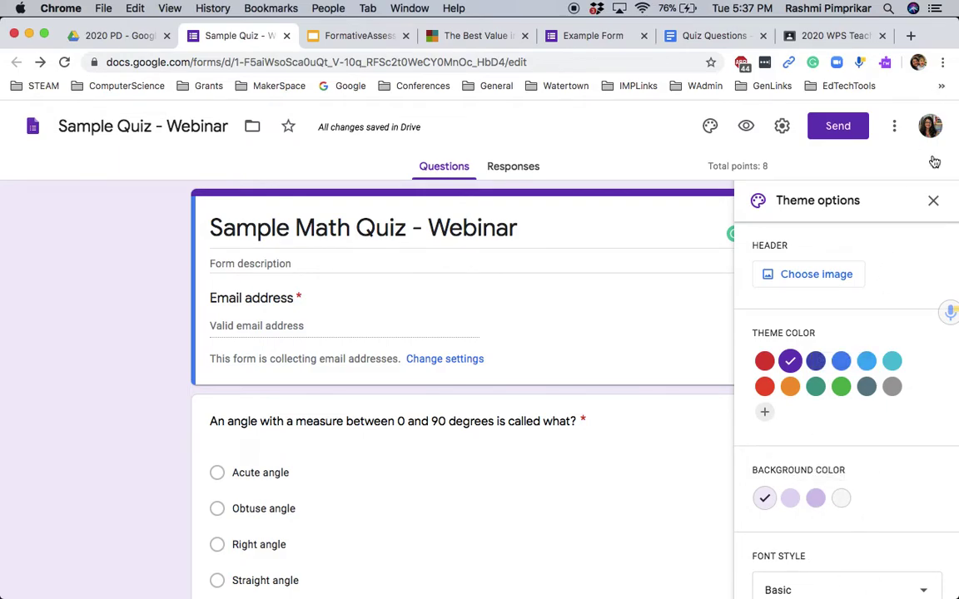
scroll(932, 549, down, 2)
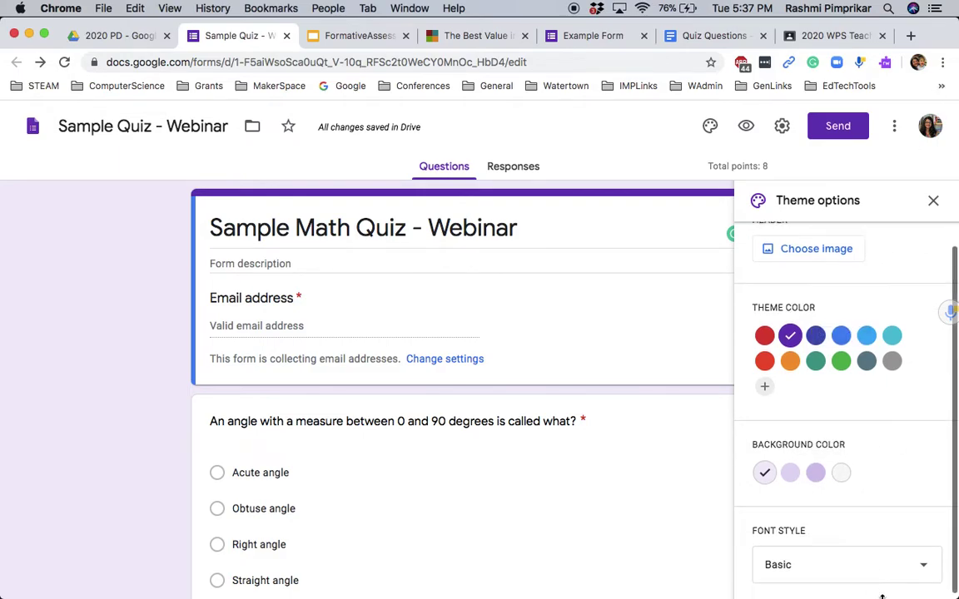
click(932, 566)
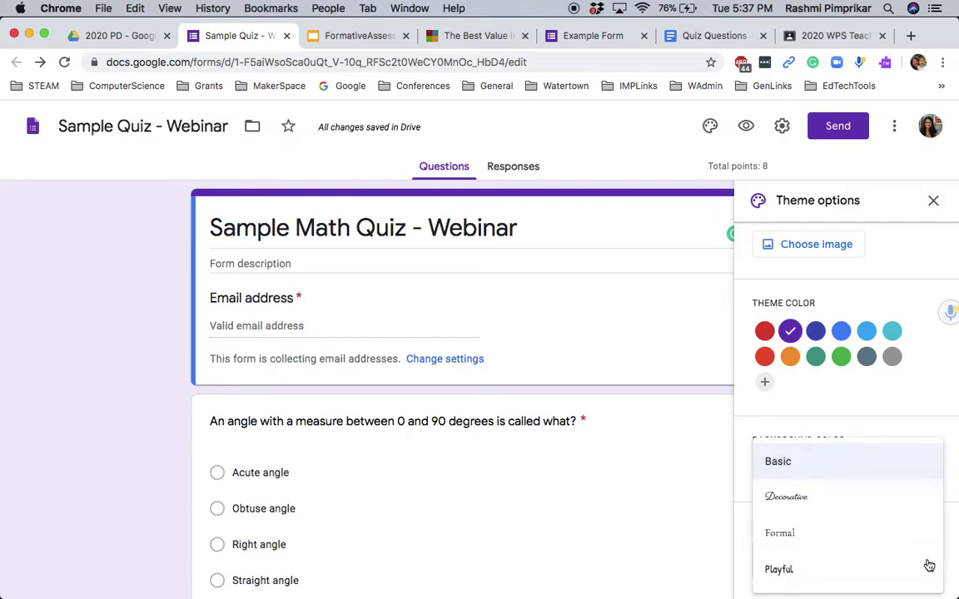
click(841, 503)
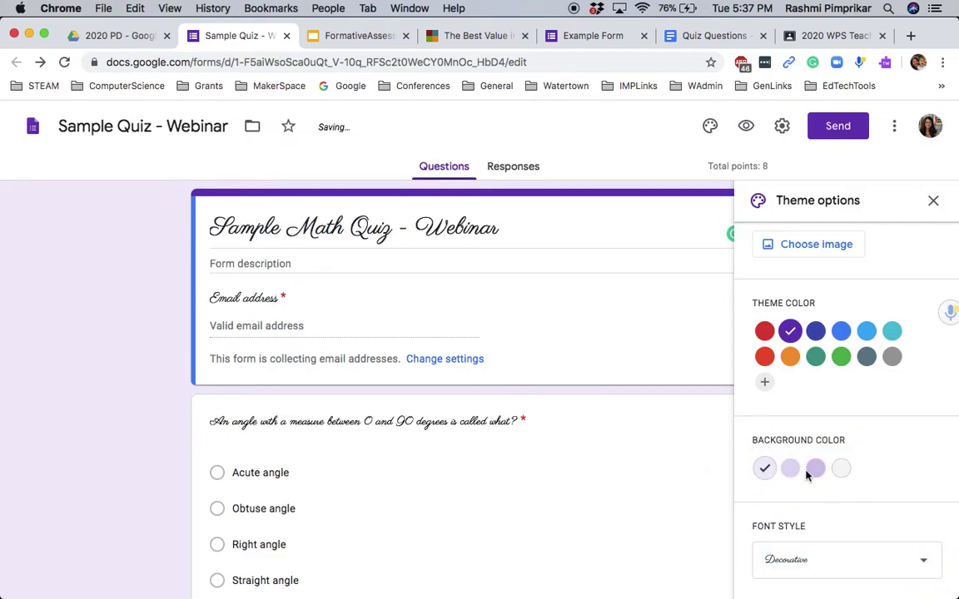
click(926, 560)
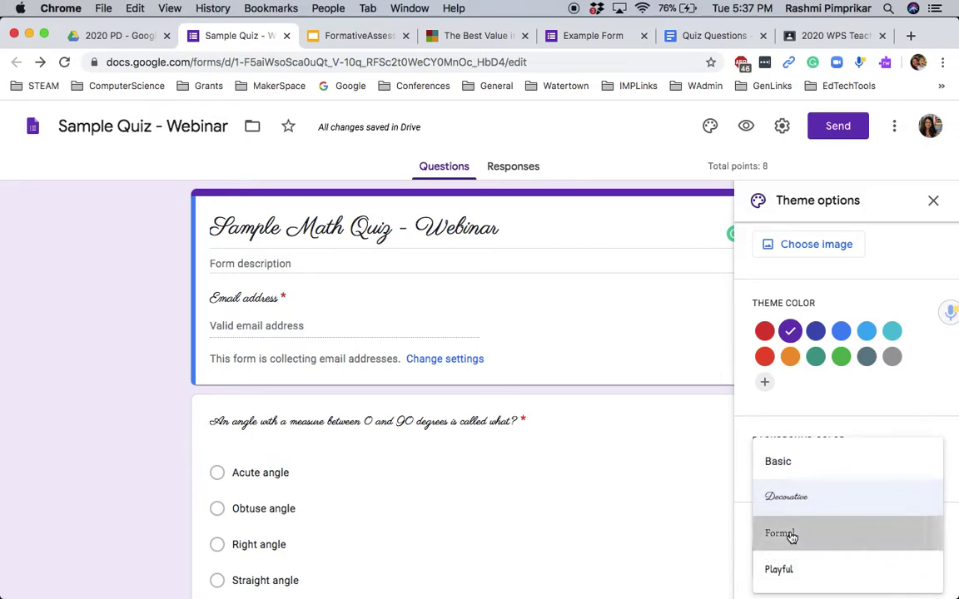
click(792, 534)
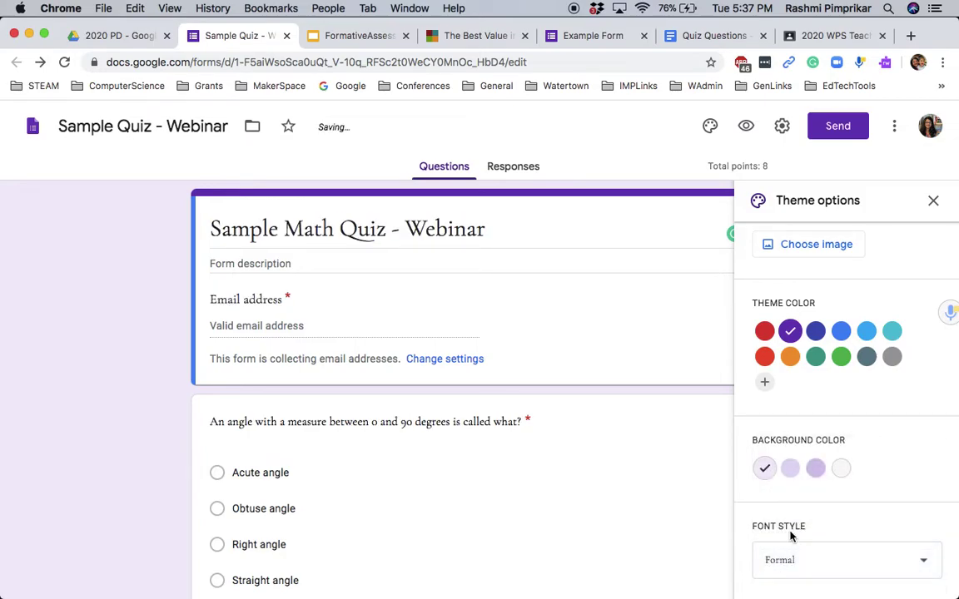
click(922, 563)
click(824, 577)
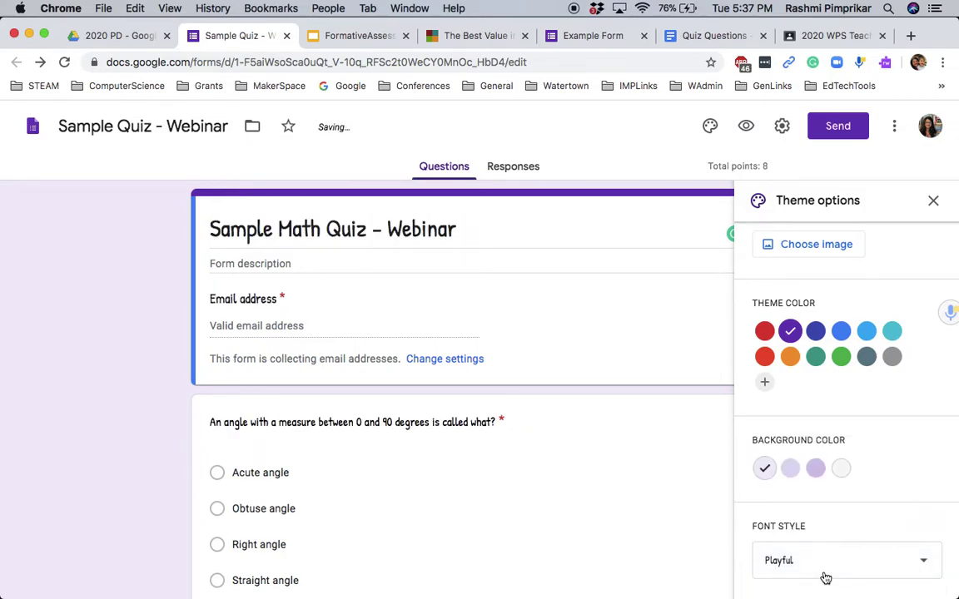
click(911, 565)
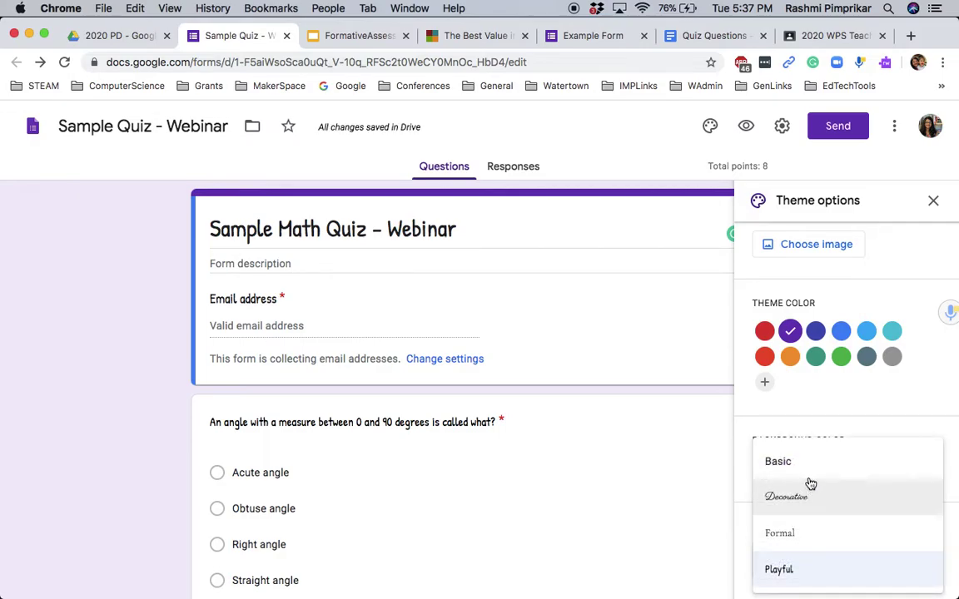
click(805, 574)
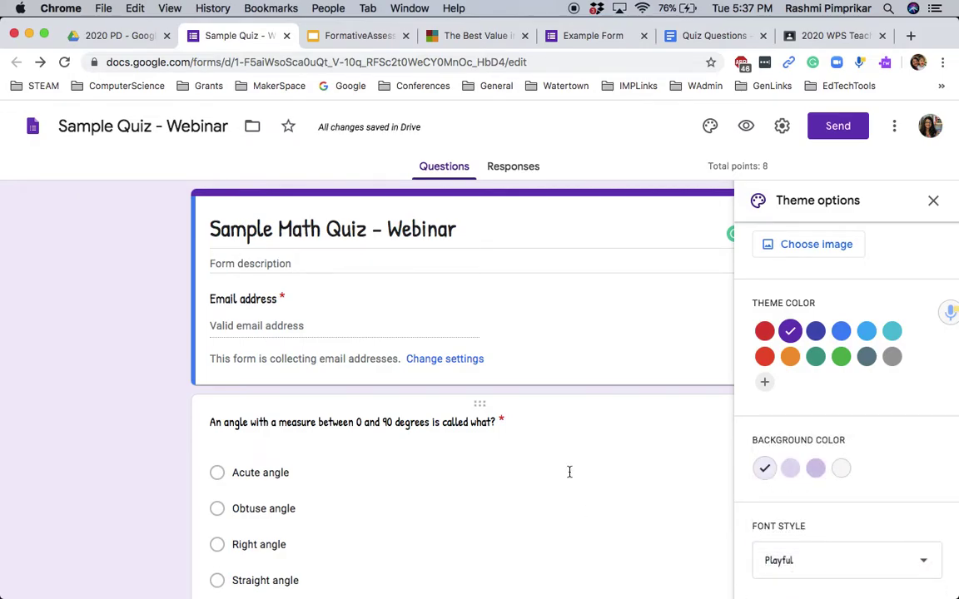
Step: Insert the green clover picture from the Illustrations themes as the form's header image and close the theme options
scroll(871, 520, up, 1)
click(831, 278)
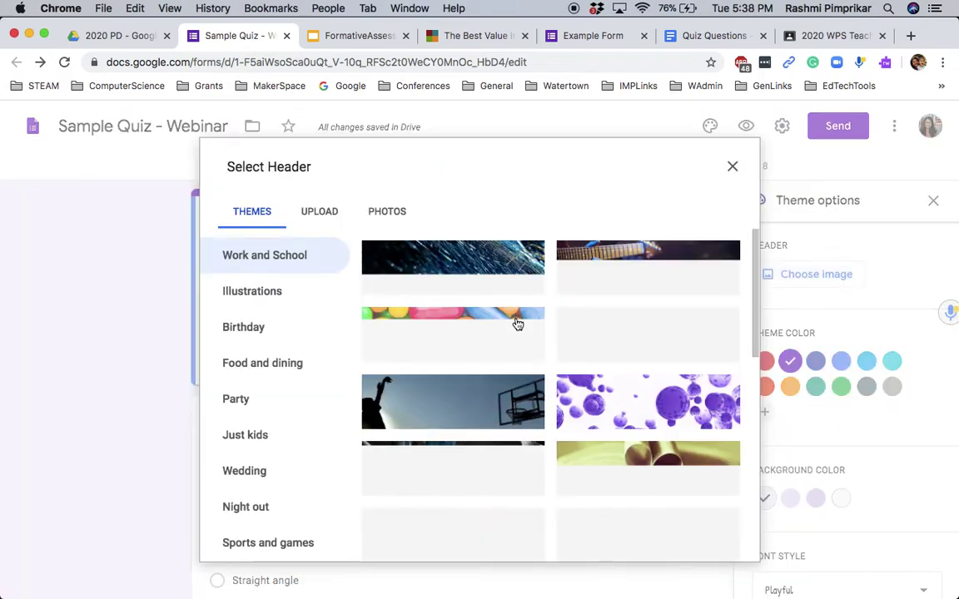
scroll(396, 413, down, 8)
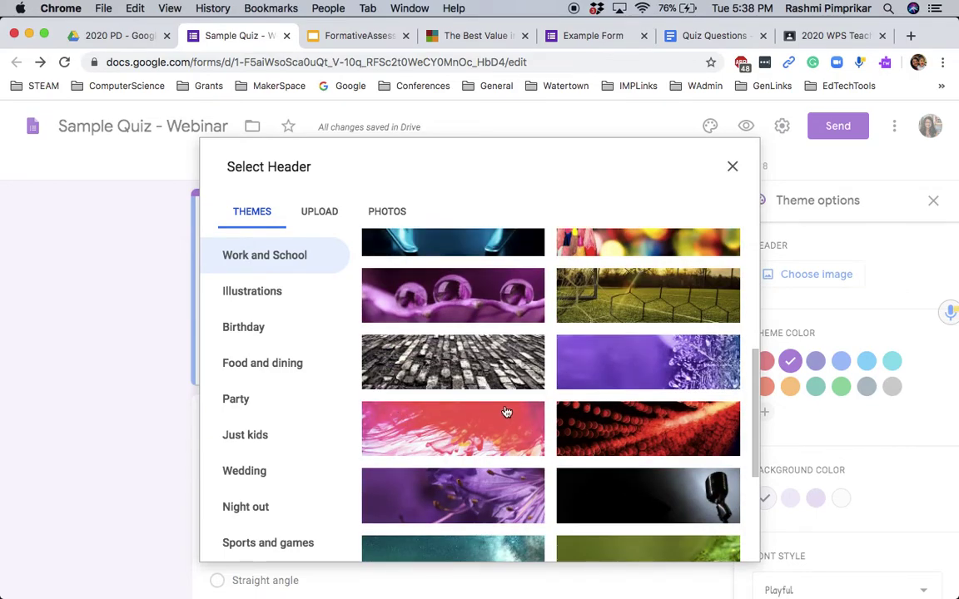
click(266, 295)
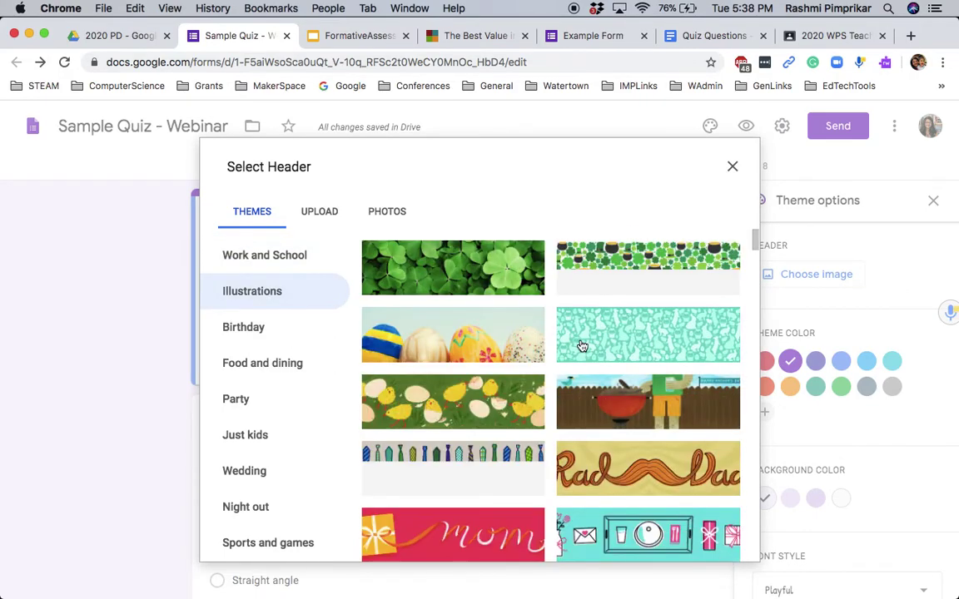
click(494, 269)
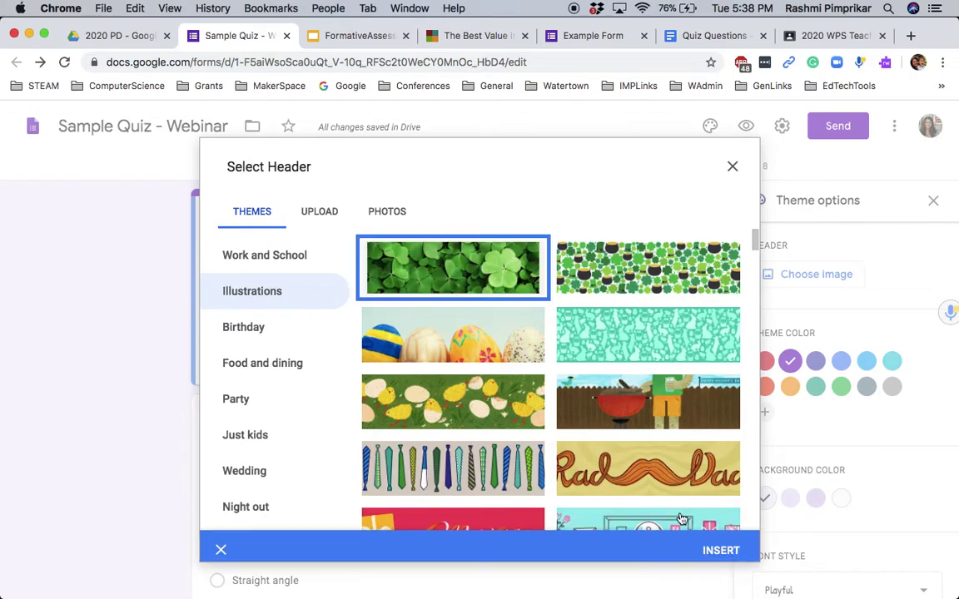
click(715, 545)
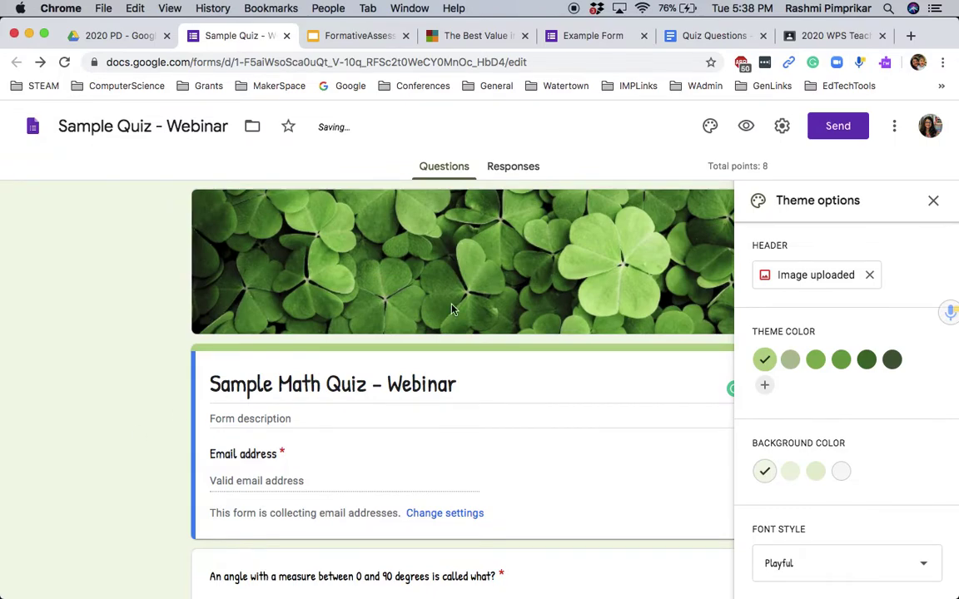
click(933, 201)
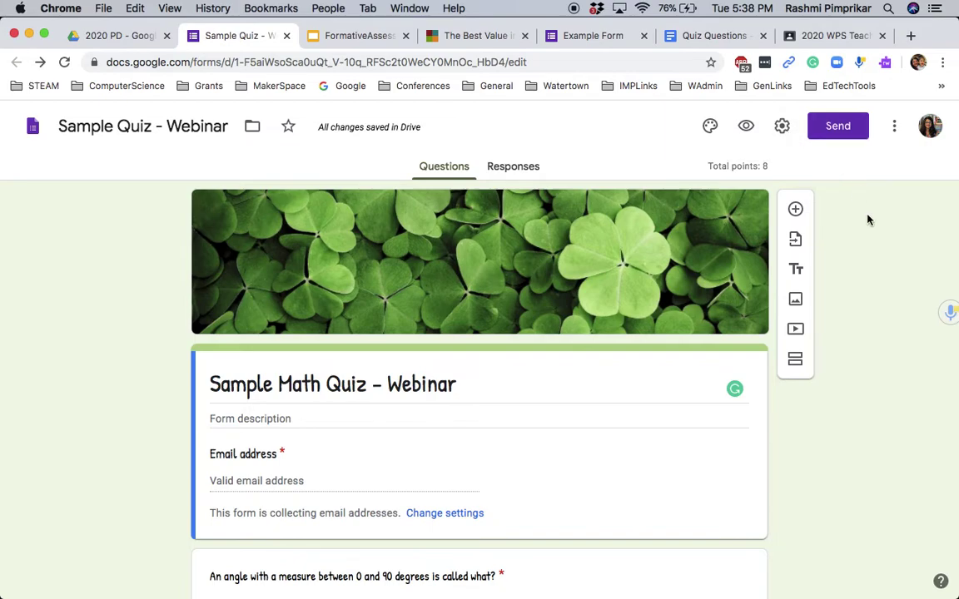
Step: Review the form's sending options by email, shortened link and embed HTML, and close them without sending
click(840, 129)
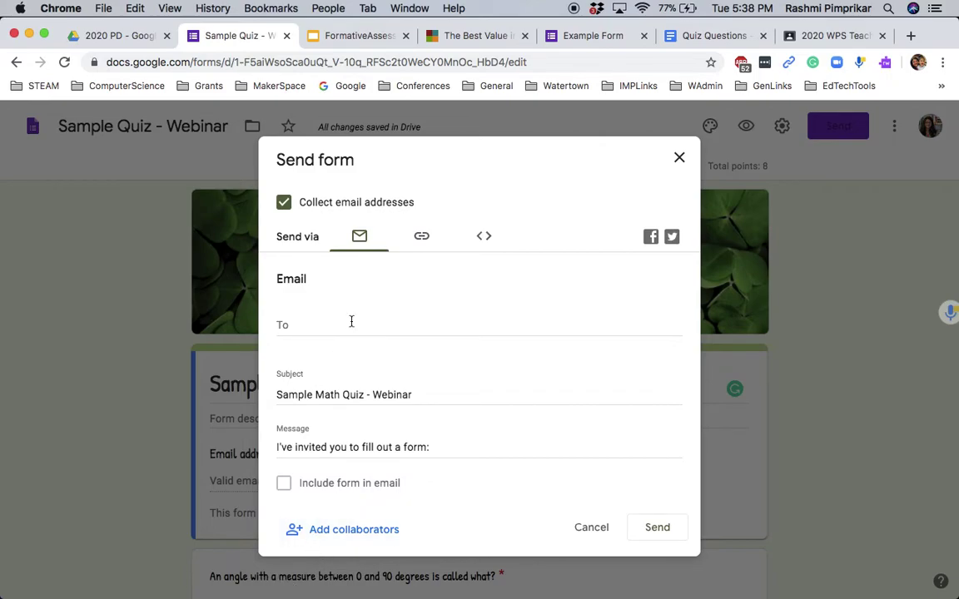
click(421, 239)
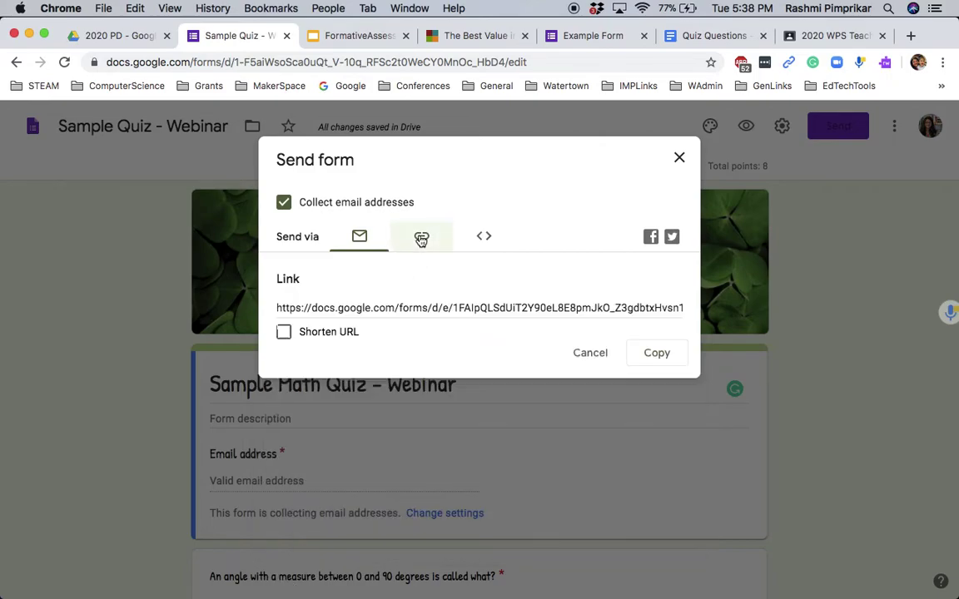
click(284, 332)
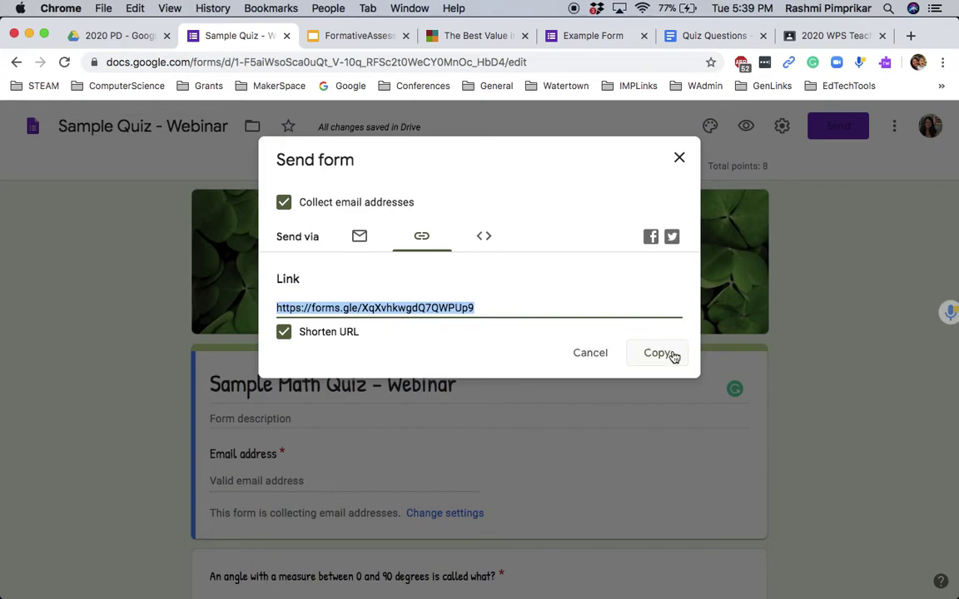
click(484, 237)
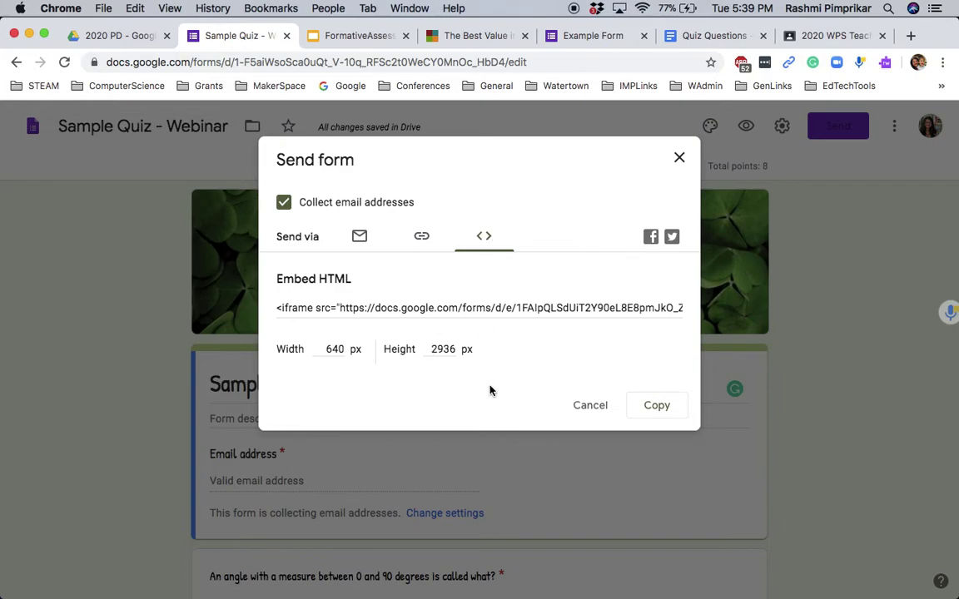
click(421, 237)
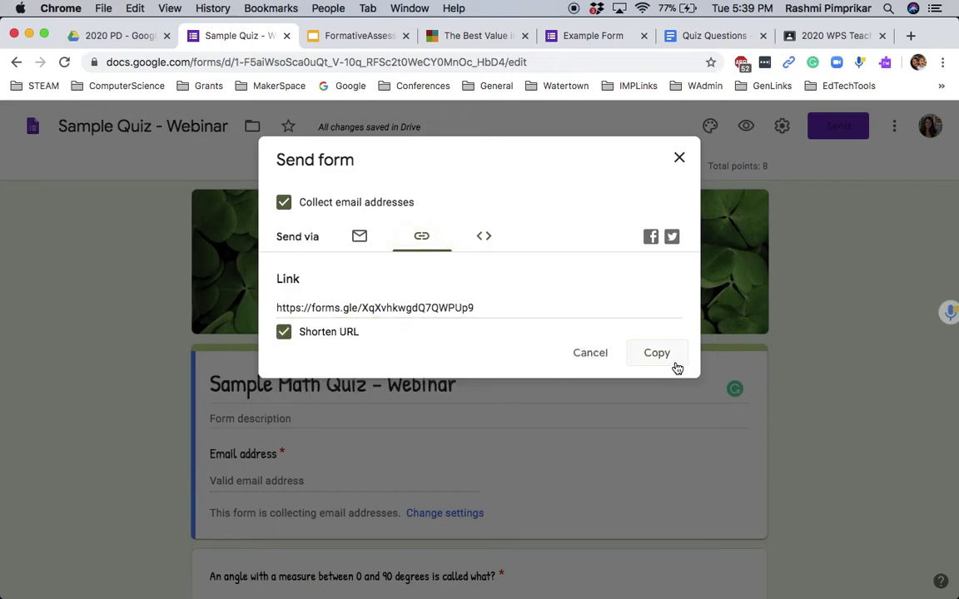
click(678, 160)
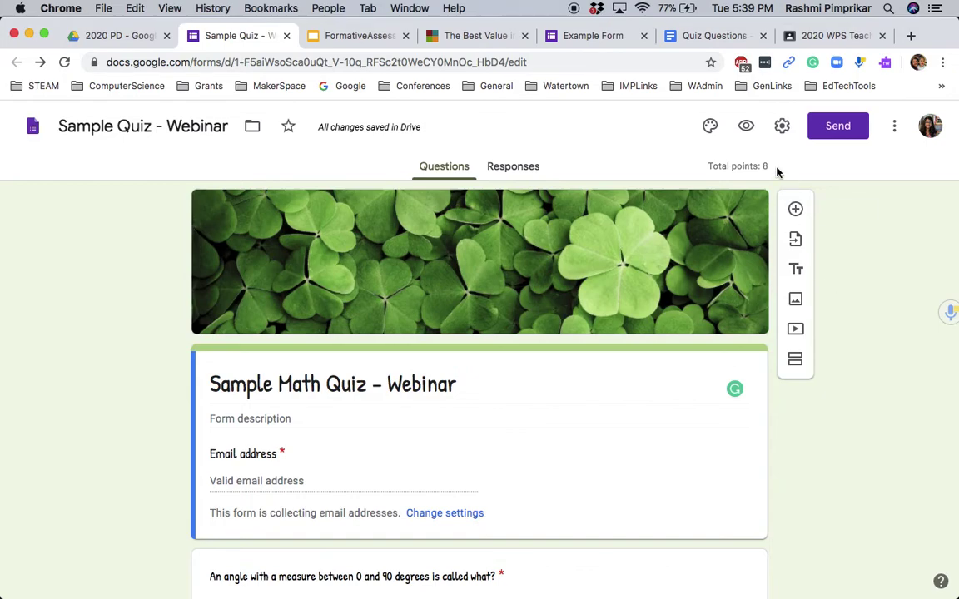
Step: Preview the quiz as a respondent, look through its questions and web address, and close the preview
click(748, 127)
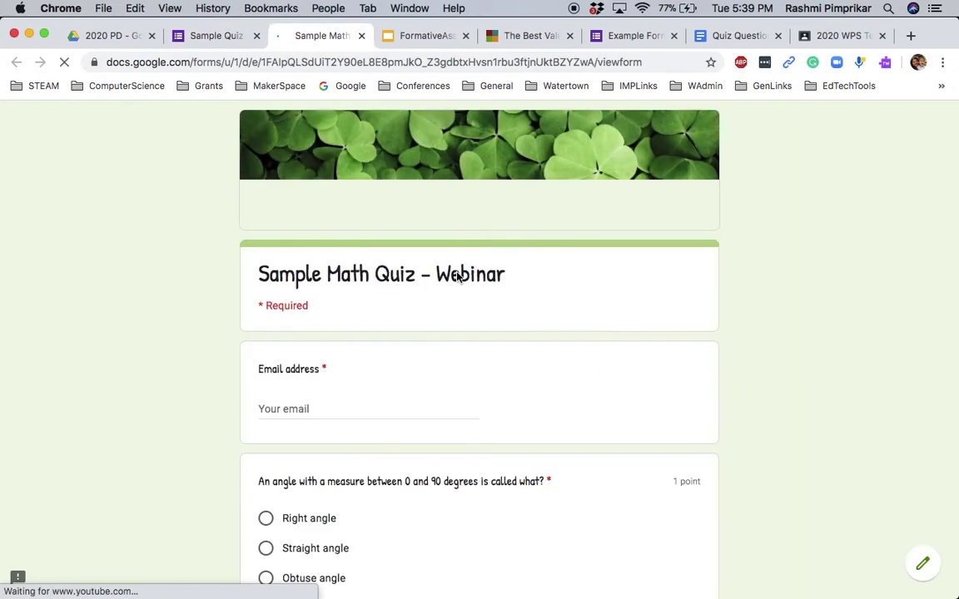
scroll(718, 268, down, 2)
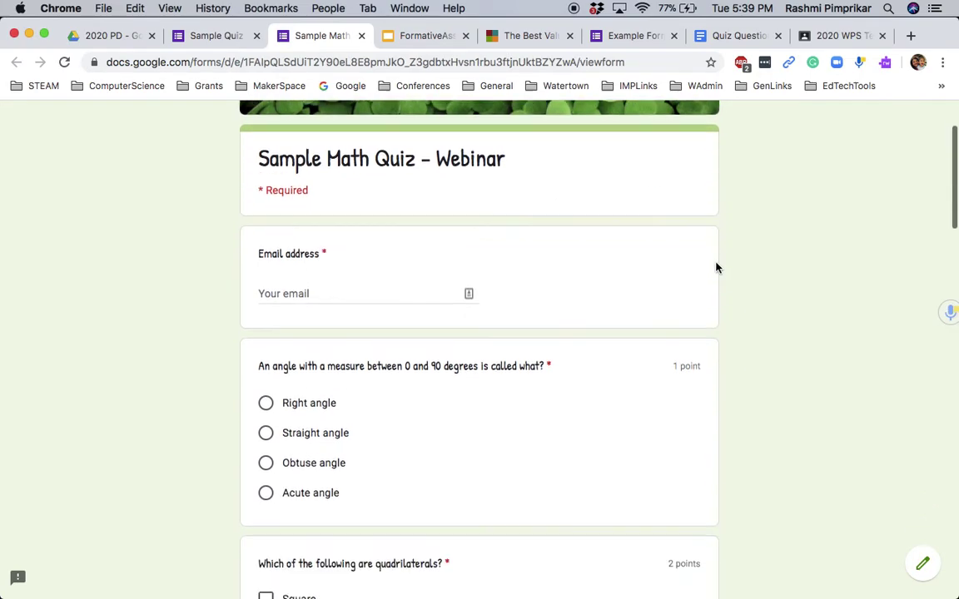
scroll(716, 267, down, 10)
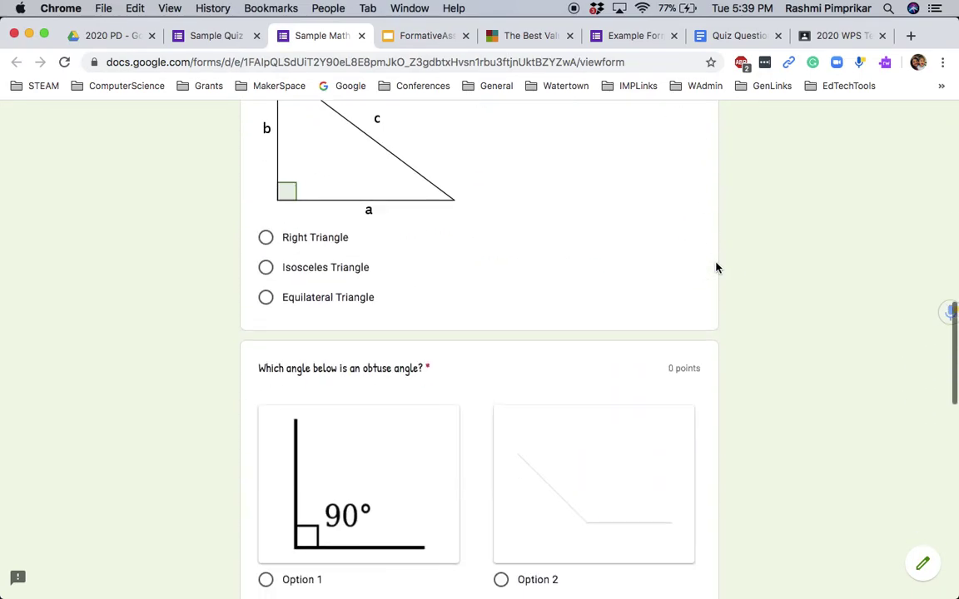
scroll(715, 267, up, 15)
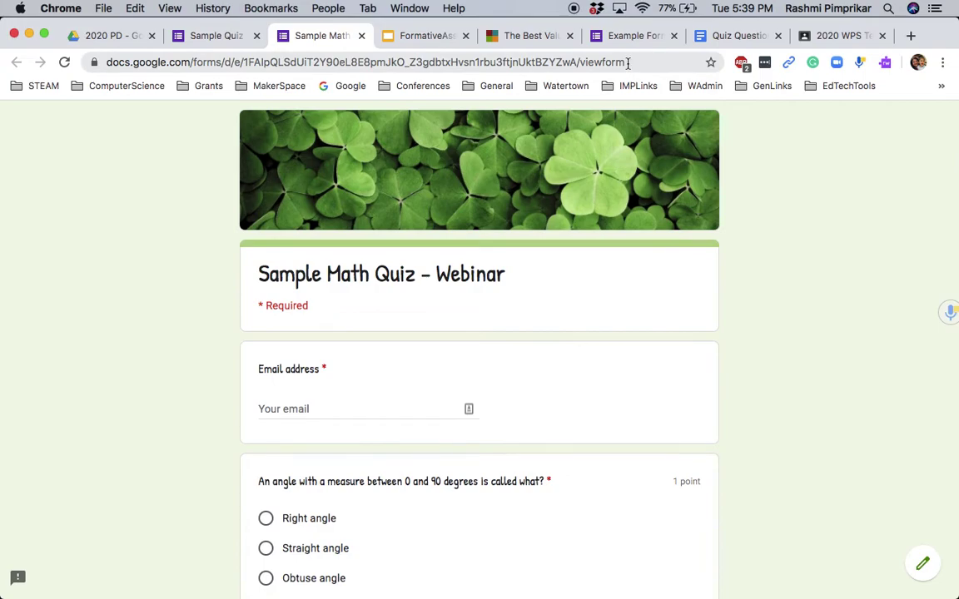
click(578, 63)
click(576, 65)
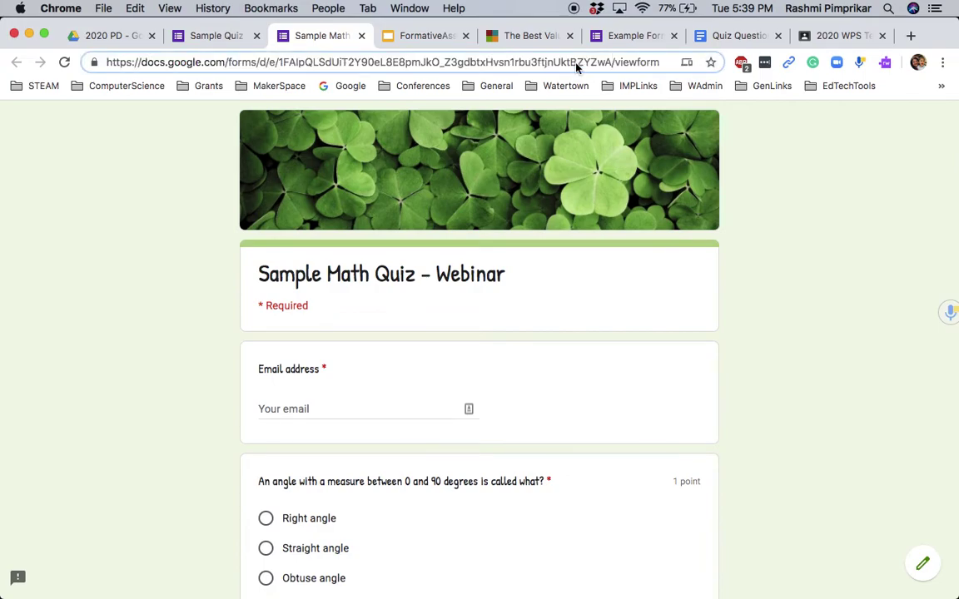
shift+click(106, 63)
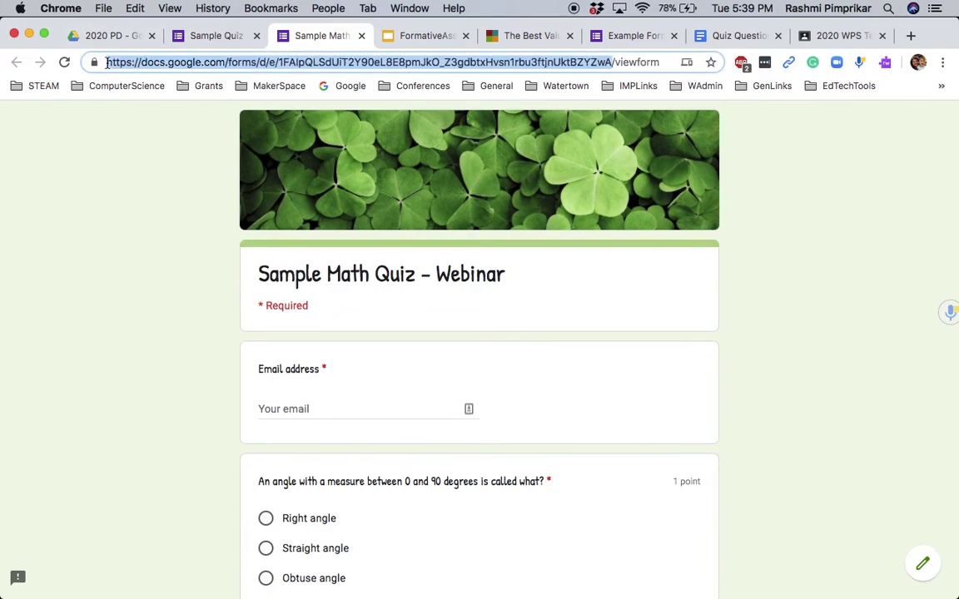
click(132, 273)
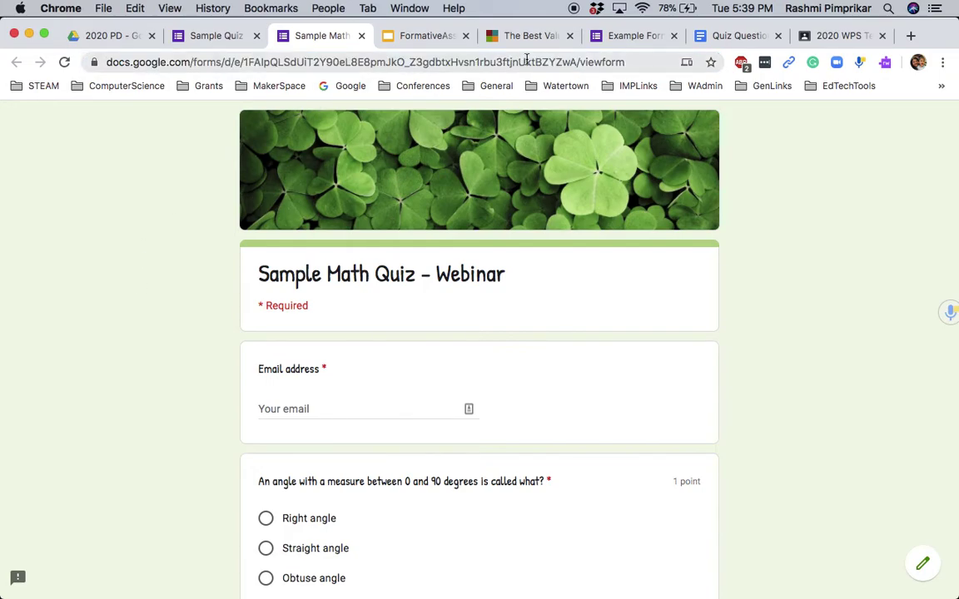
click(361, 37)
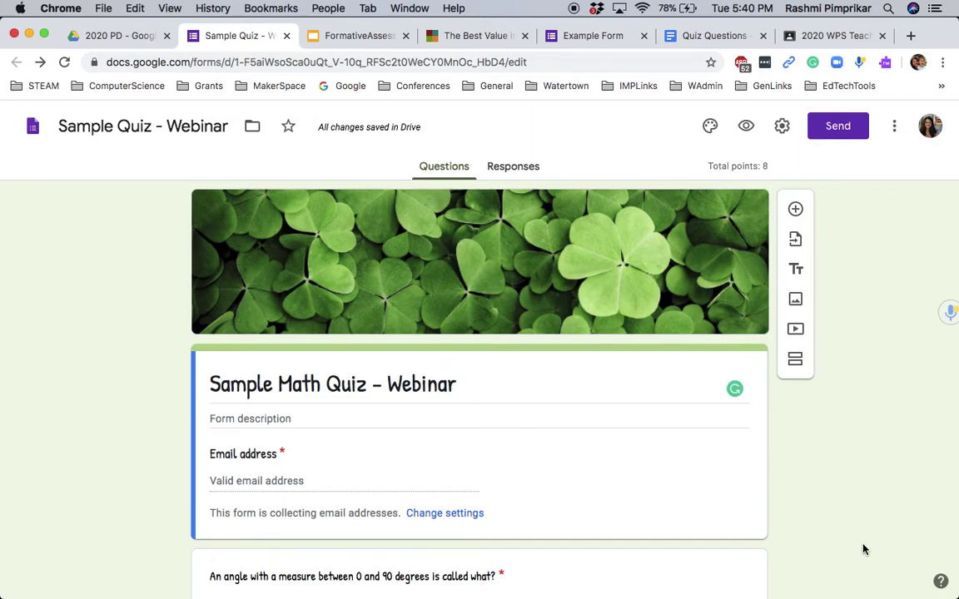
Step: Enable the progress bar in the form's presentation settings and save them
click(895, 138)
click(656, 154)
click(774, 133)
click(470, 204)
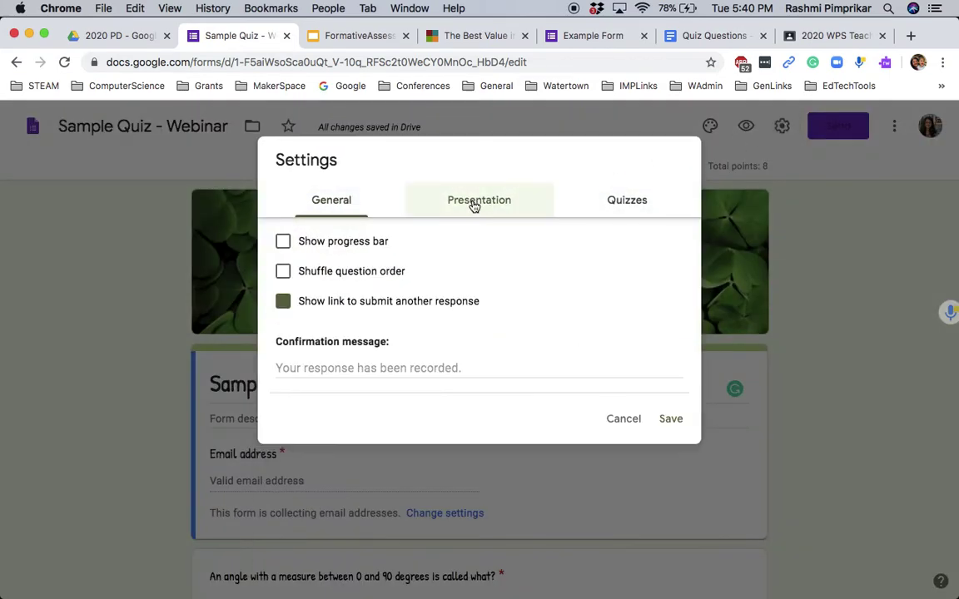
click(283, 243)
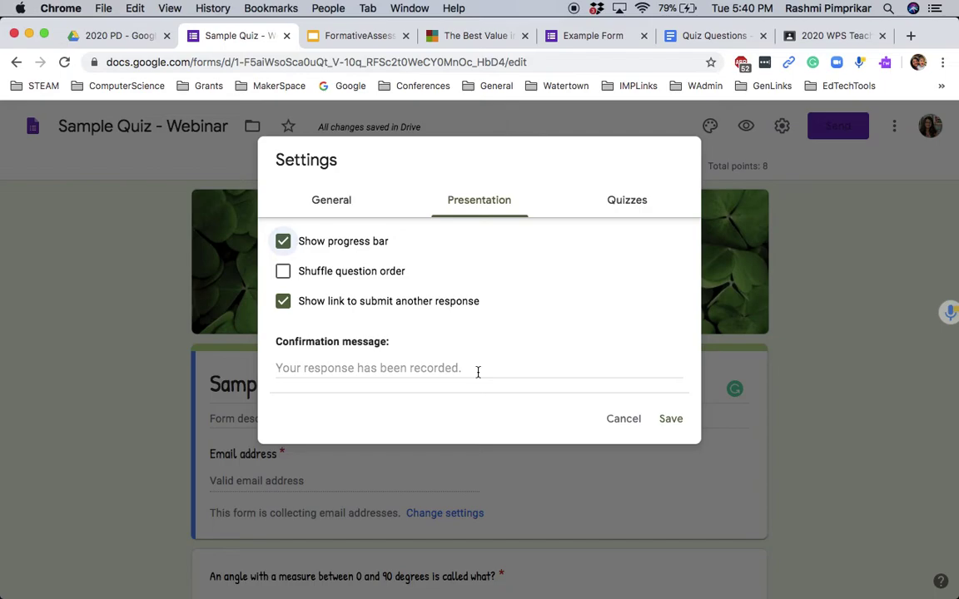
click(671, 420)
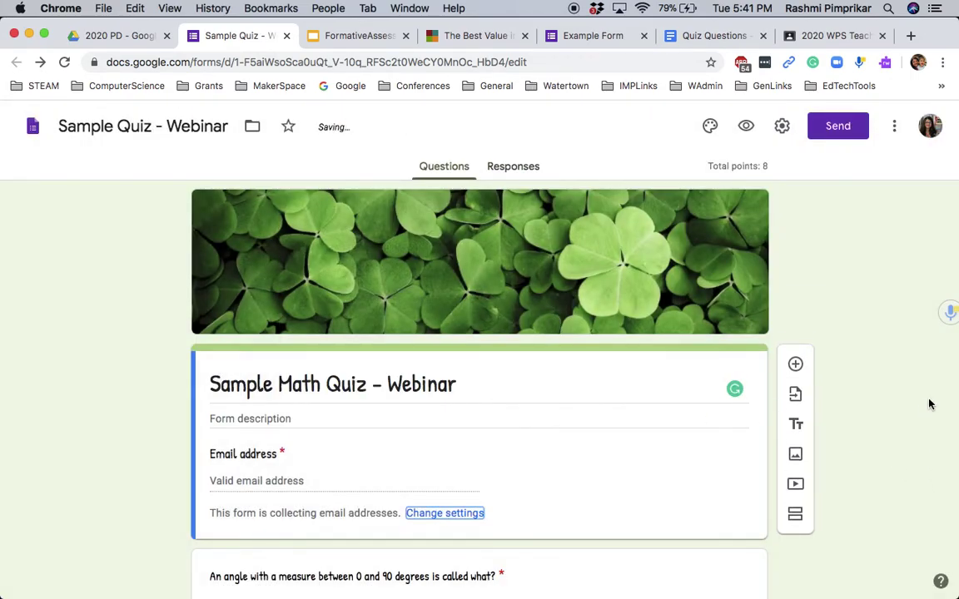
Step: Preview the quiz again and fill in the respondent's email address
click(746, 129)
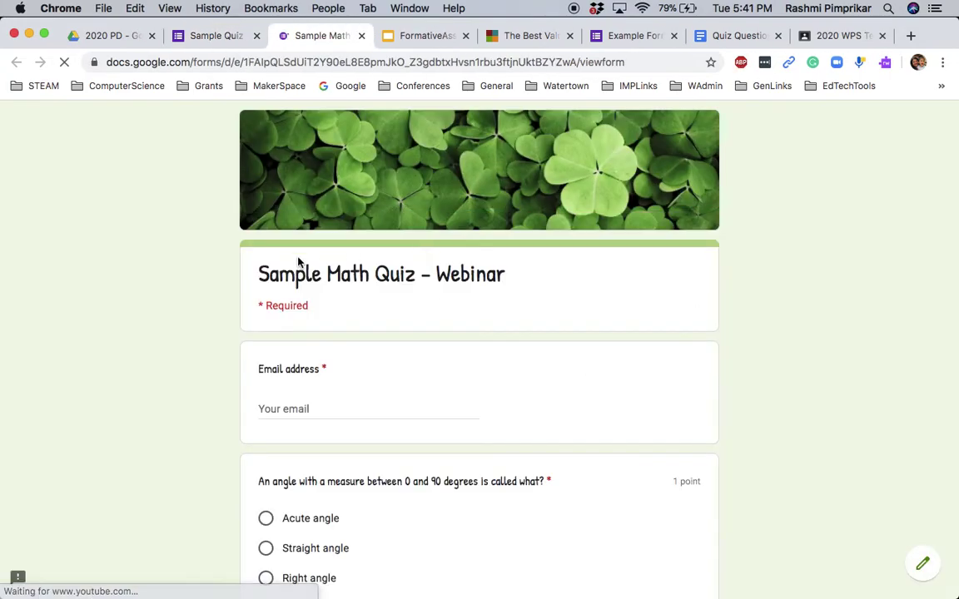
click(262, 408)
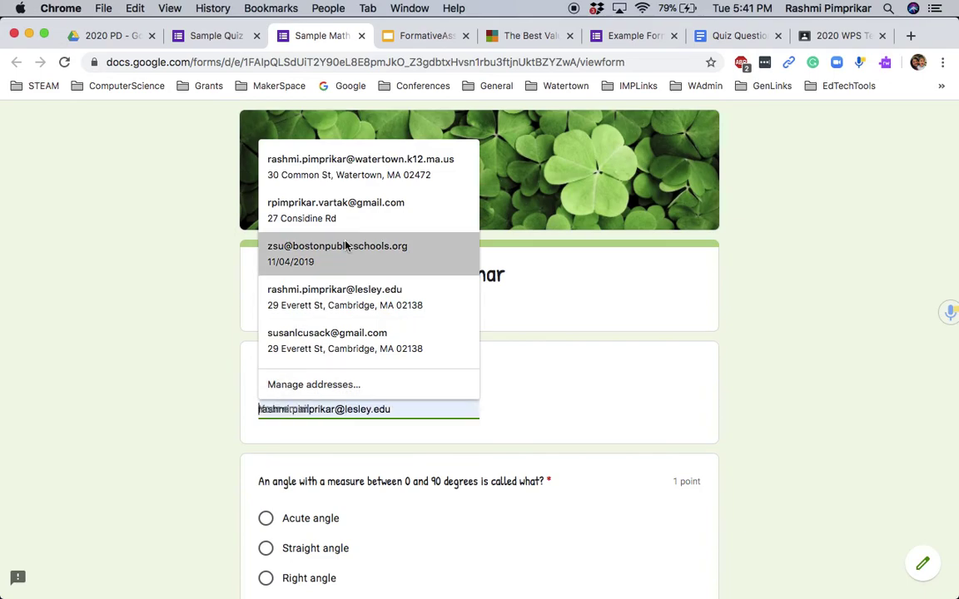
click(375, 166)
scroll(333, 408, down, 4)
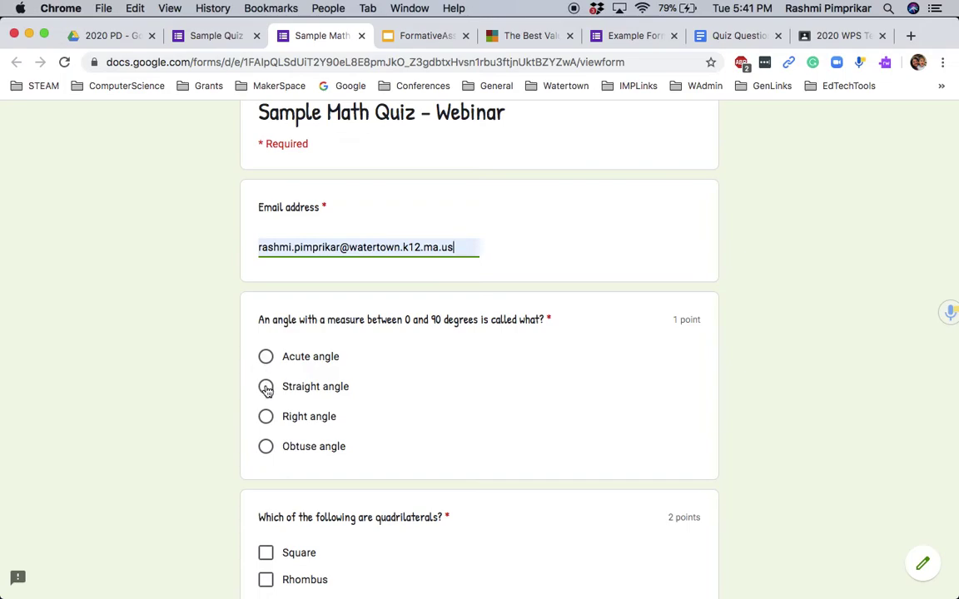
Step: Answer the 0 to 90 degrees question with Acute angle and select Square and Rhombus as the quadrilaterals
click(267, 358)
scroll(395, 412, down, 5)
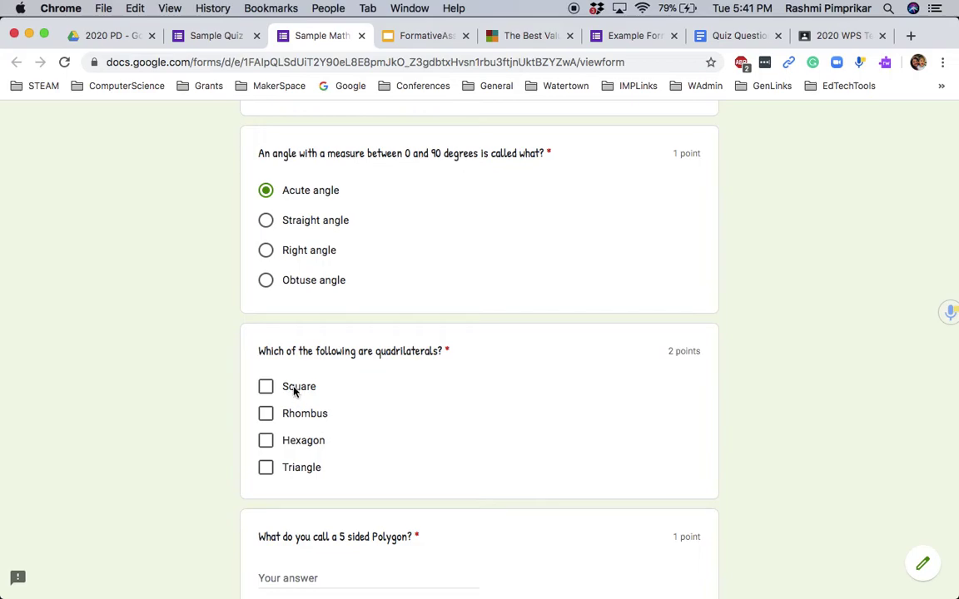
scroll(342, 375, down, 1)
click(265, 350)
click(265, 377)
Step: Enter Pentagon as the 5 sided polygon and choose Right Triangle for the diagram question
scroll(367, 383, down, 4)
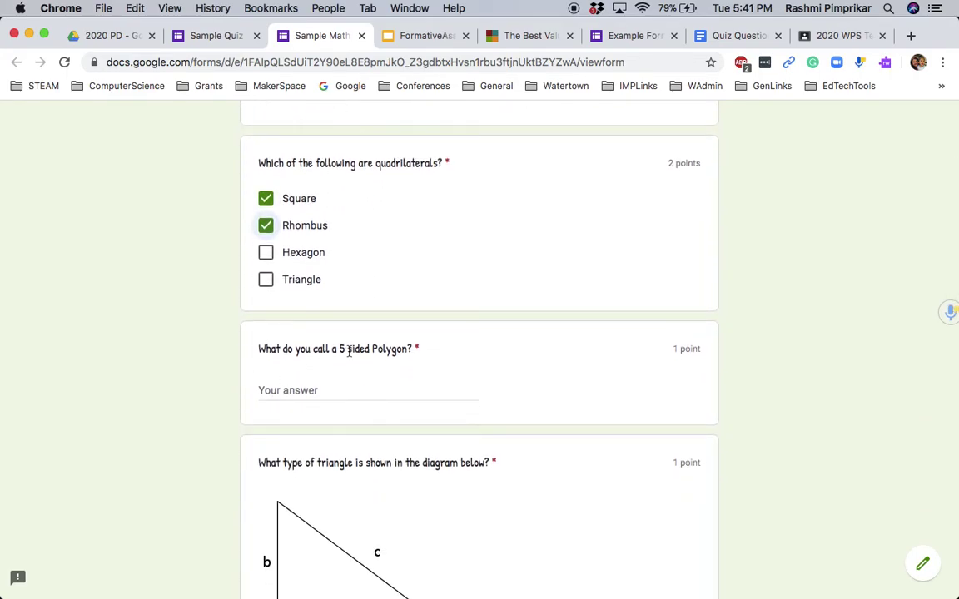
click(396, 394)
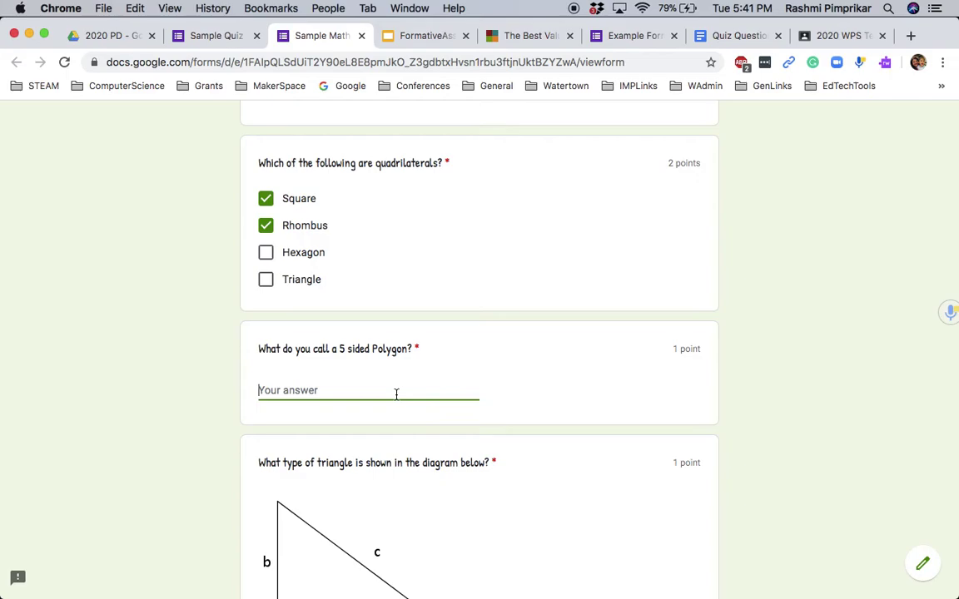
text(Pentagon)
scroll(338, 450, down, 3)
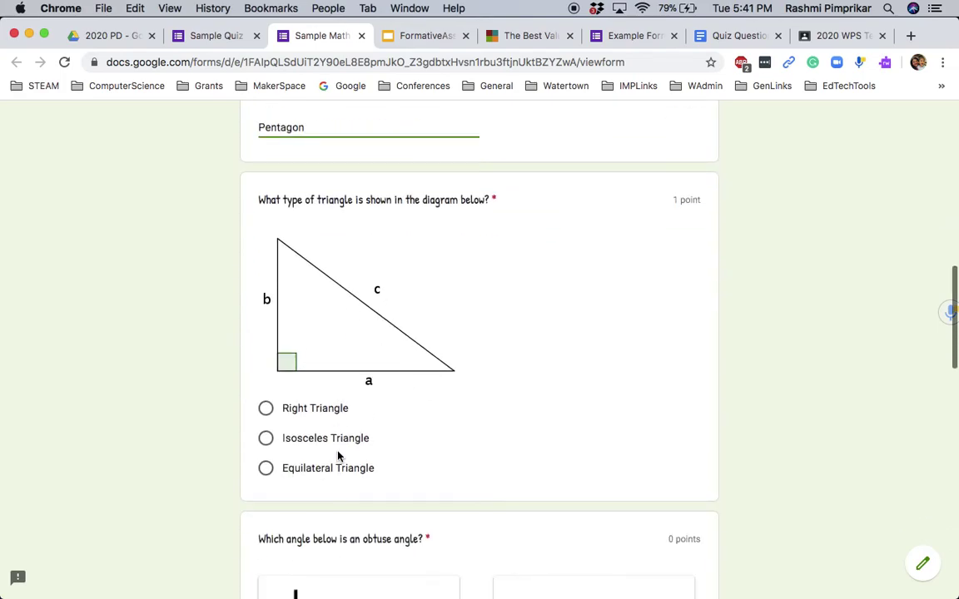
click(310, 408)
Step: Choose Option 2 as the answer to the obtuse angle picture question
scroll(410, 437, down, 3)
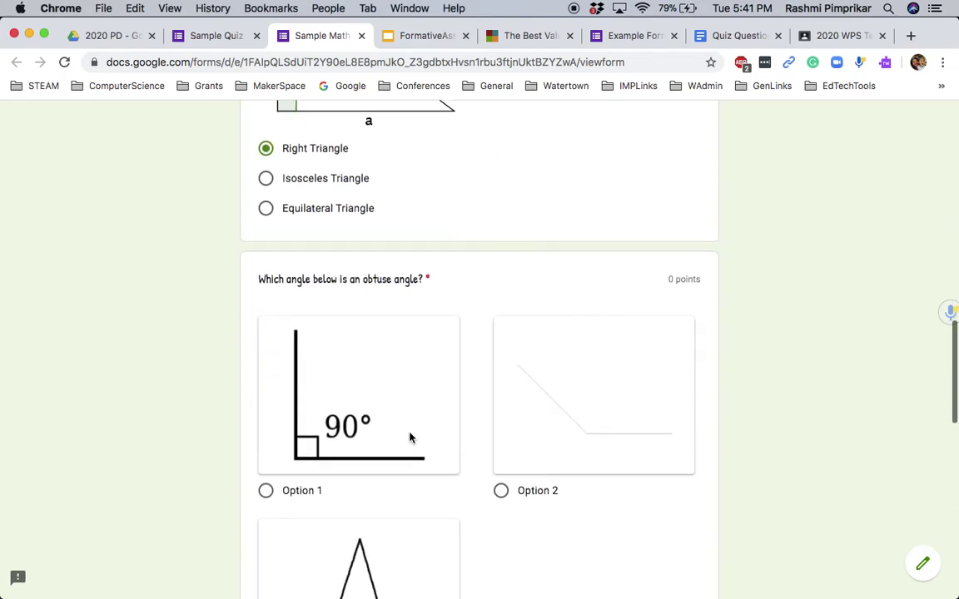
scroll(441, 317, down, 3)
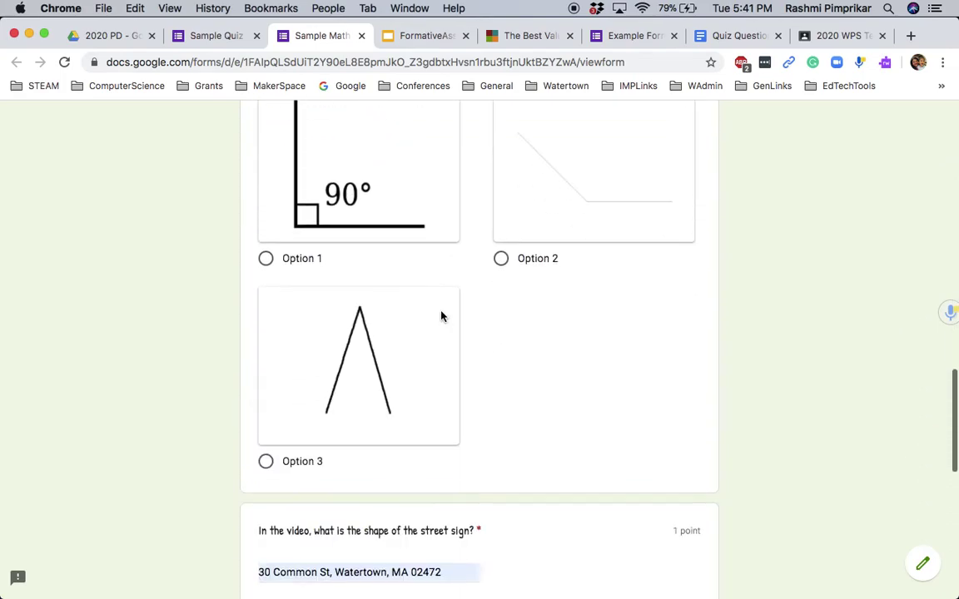
click(501, 259)
Step: Replace the prefilled address in the street sign shape question with the answer Octagon
scroll(573, 298, down, 4)
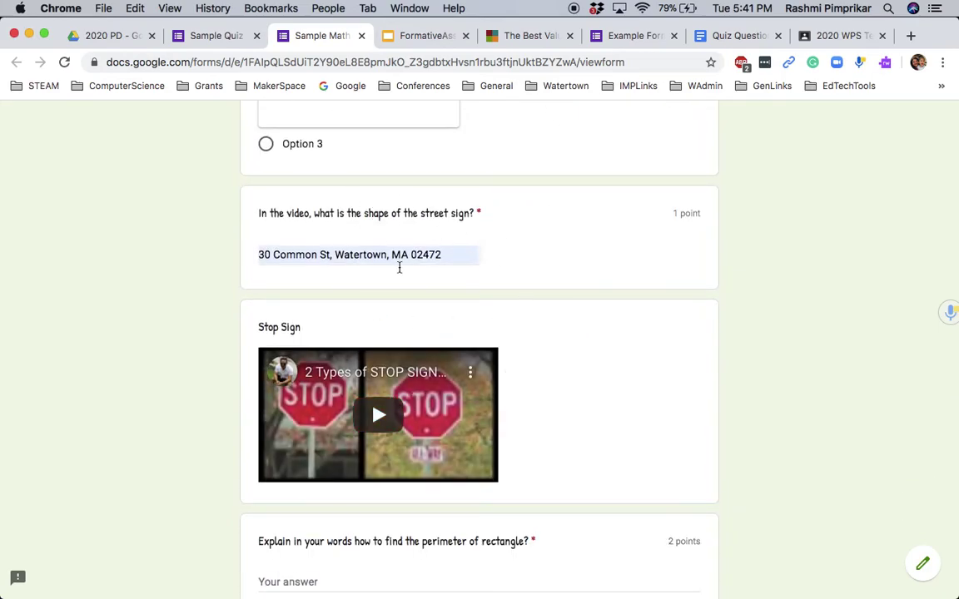
drag(446, 257, 259, 253)
text(Heza)
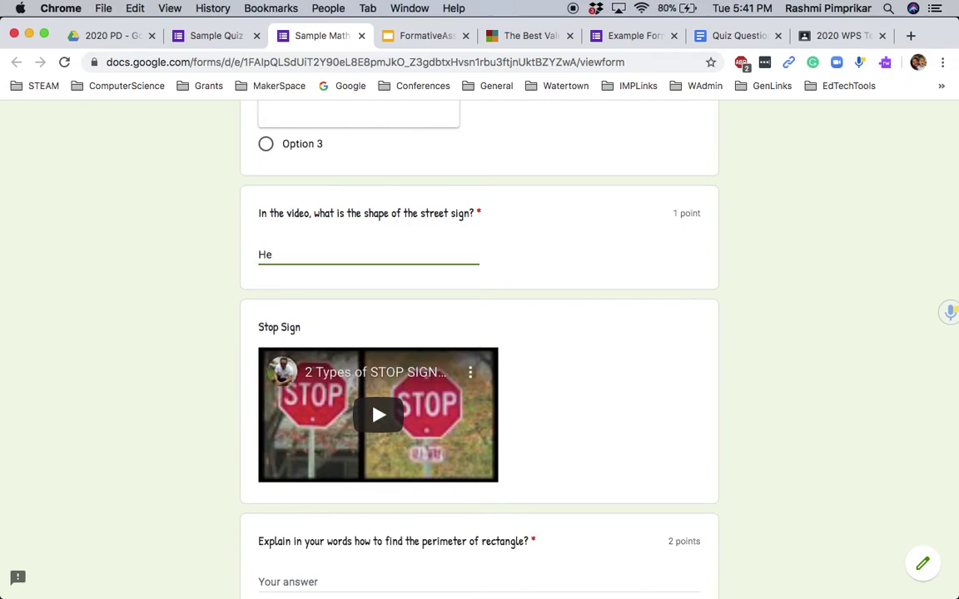
key(BackSpace)
key(BackSpace)
key(BackSpace)
key(BackSpace)
text(Octagon)
Step: Answer the rectangle perimeter question with "You add the lengths all sides"
scroll(163, 428, down, 5)
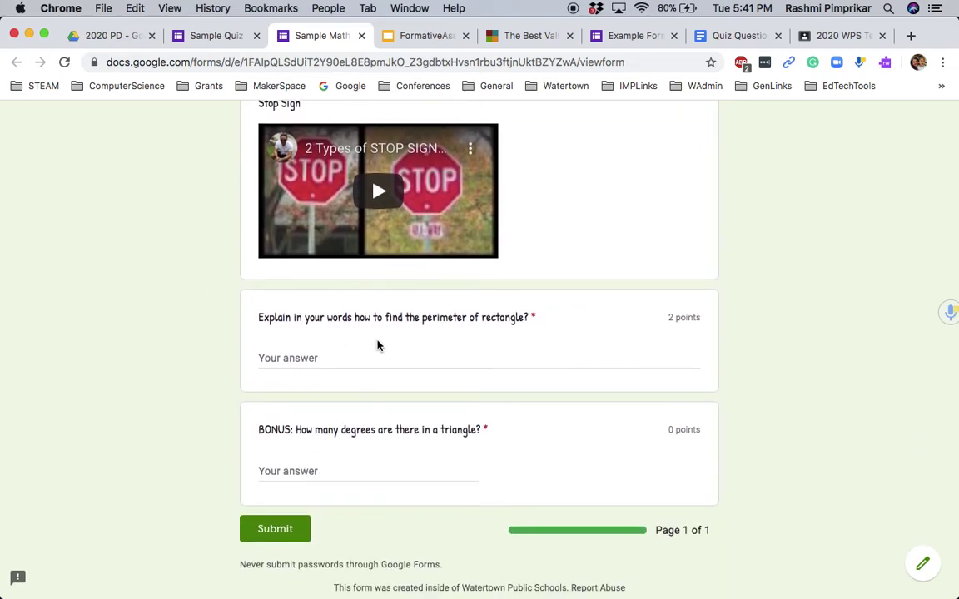
click(356, 360)
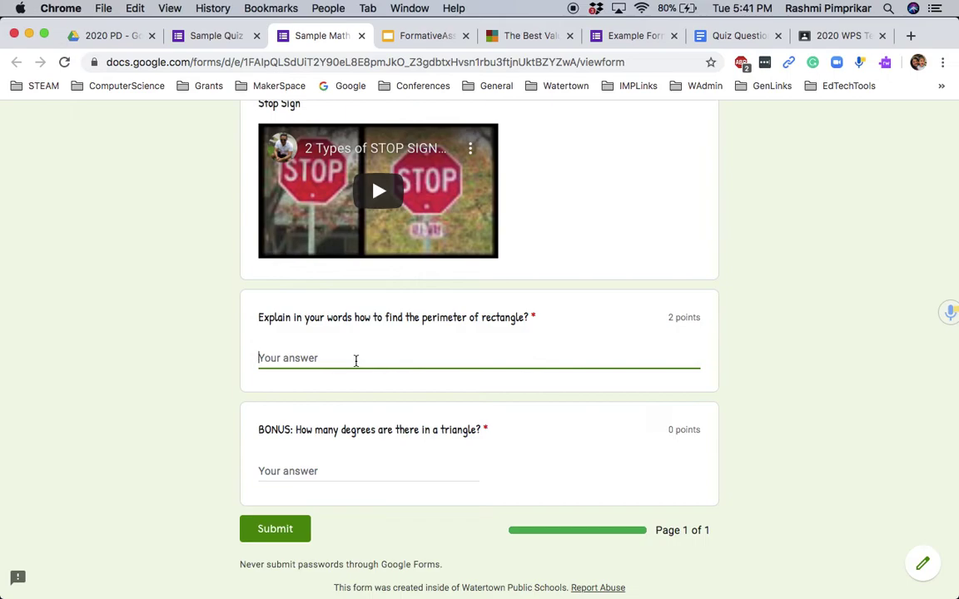
text(You )
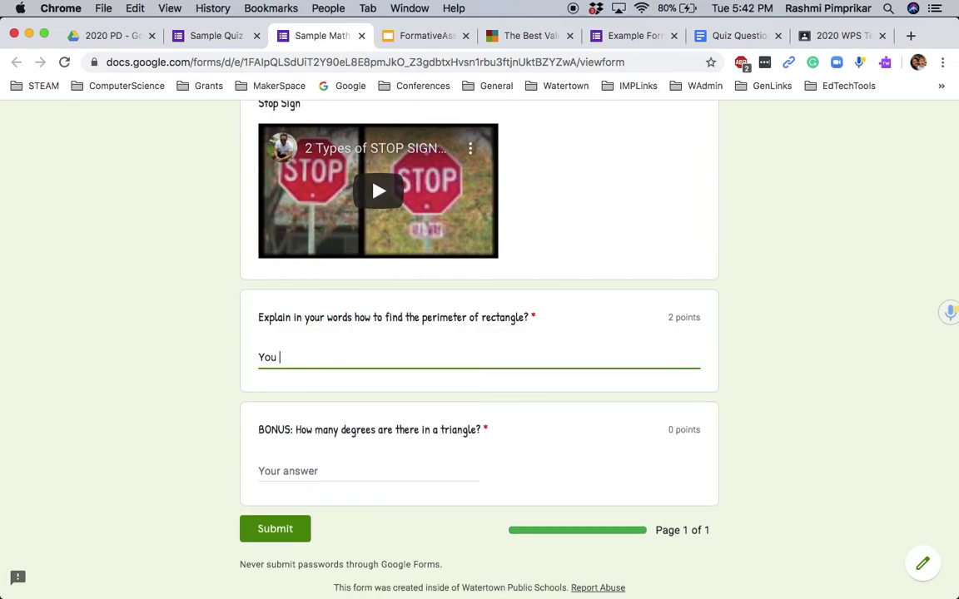
text(add the lengths all sides)
Step: Enter 180 as the answer to the bonus triangle degrees question and submit the quiz
click(301, 472)
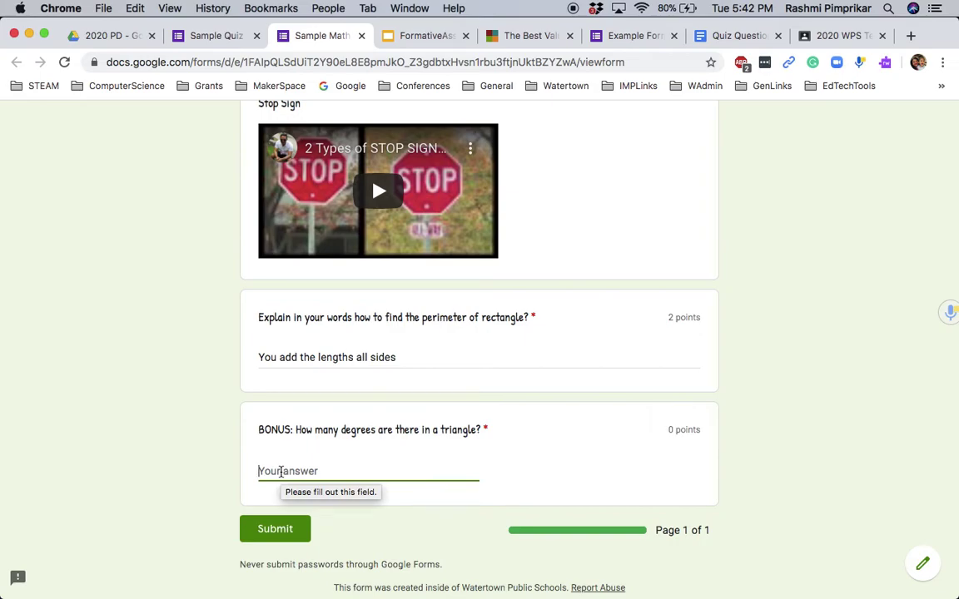
text(180)
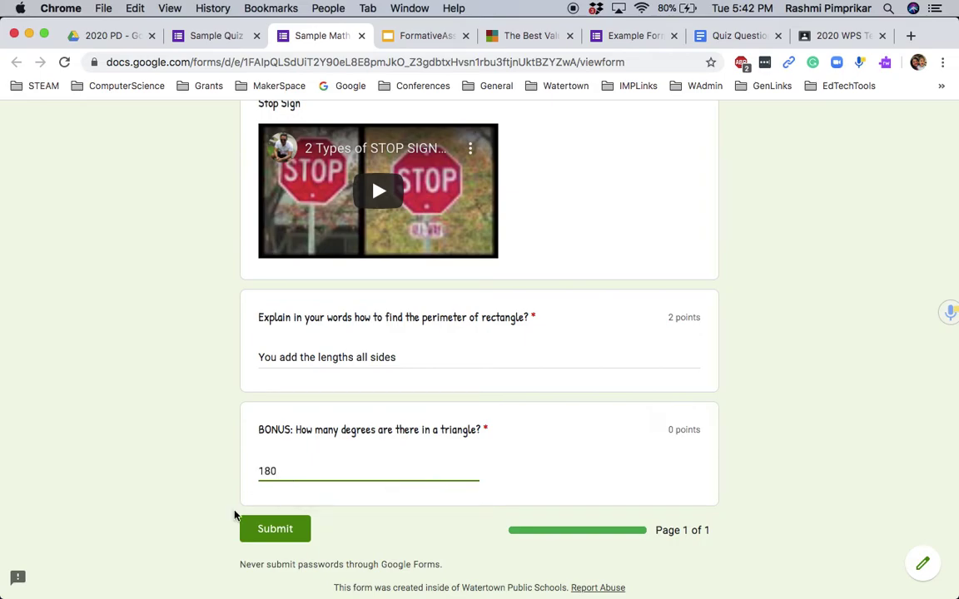
click(263, 537)
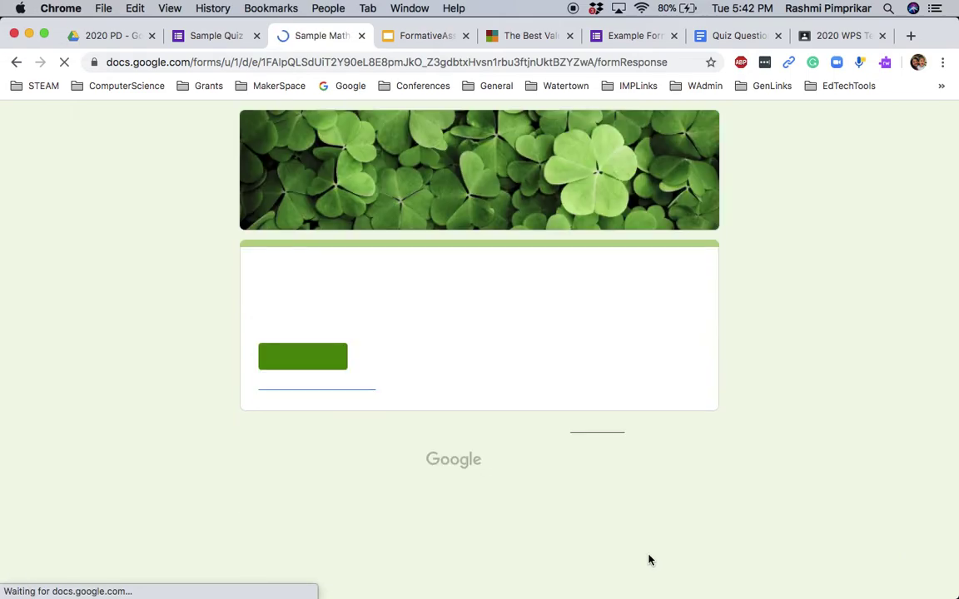
Step: Open the score of the submitted quiz and review the total points, each graded answer and the feedback
click(315, 367)
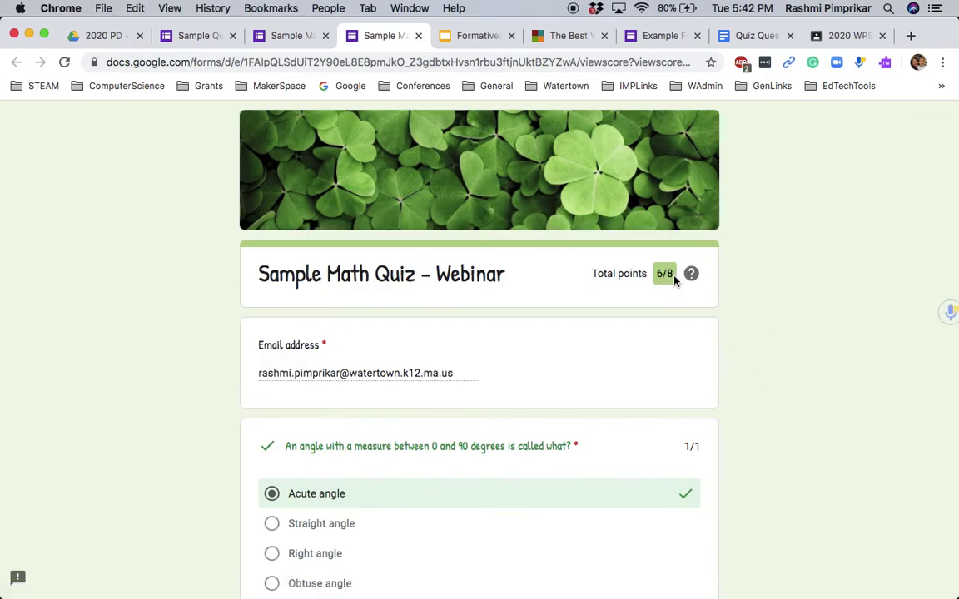
scroll(726, 390, down, 5)
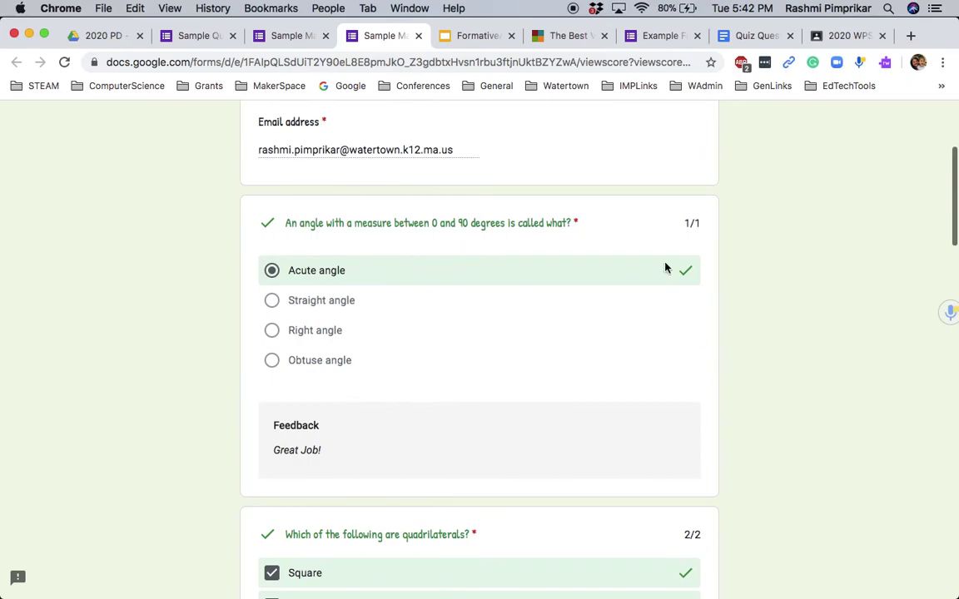
scroll(645, 429, down, 15)
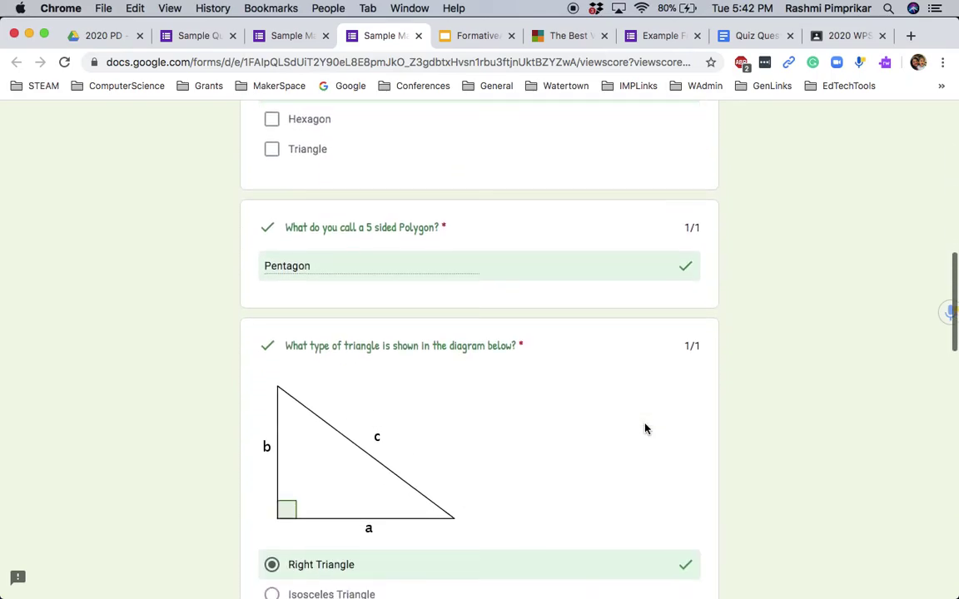
scroll(645, 428, down, 18)
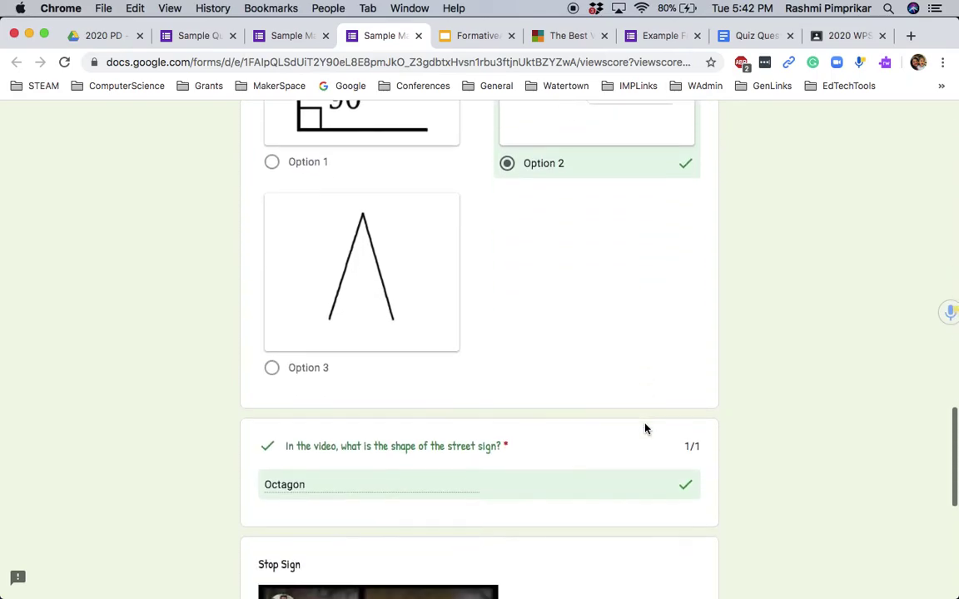
scroll(645, 428, down, 5)
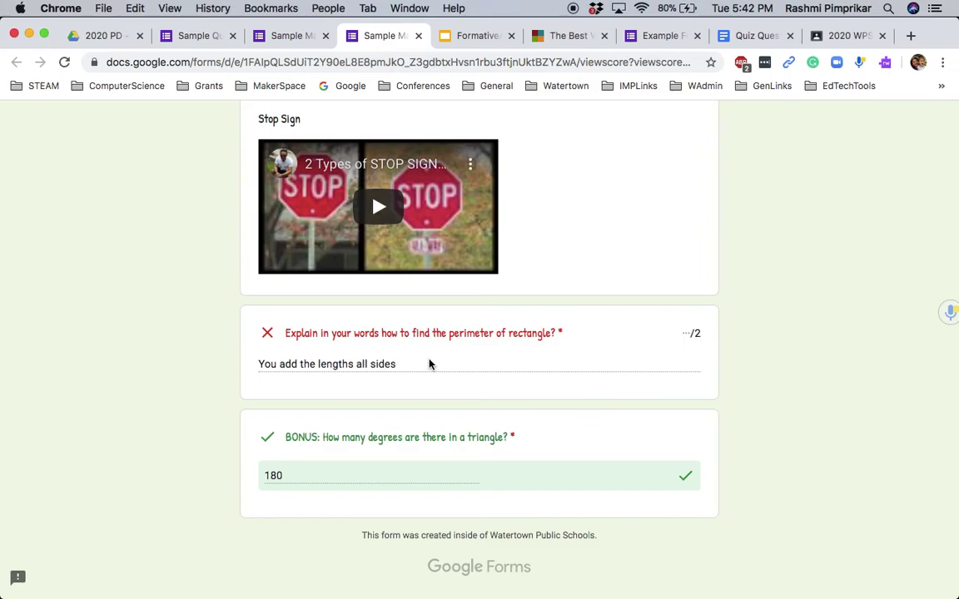
scroll(429, 363, up, 10)
Step: Revisit the response confirmation page and the form editor, and switch to the Formative Assessment slide presentation
click(289, 36)
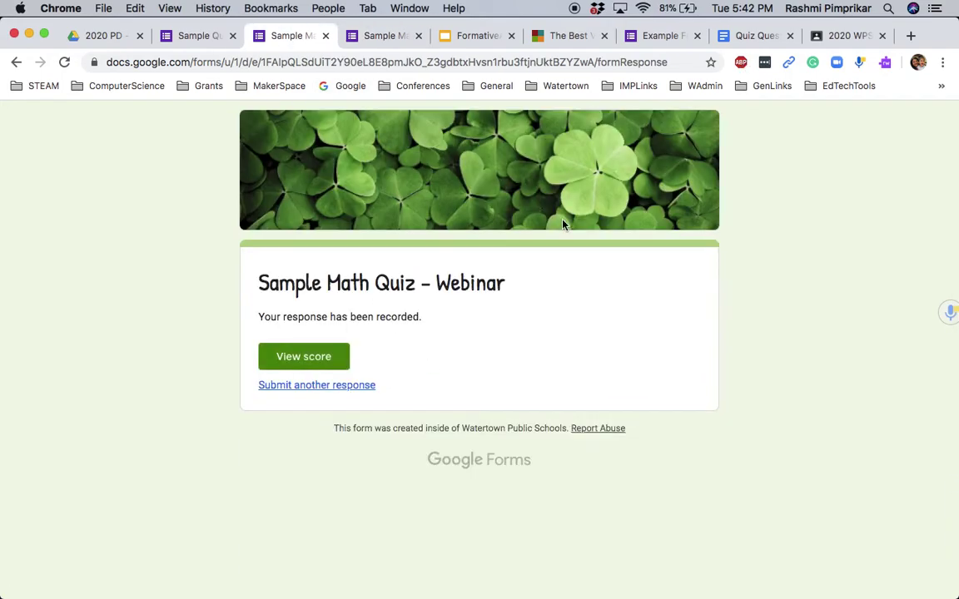
click(190, 33)
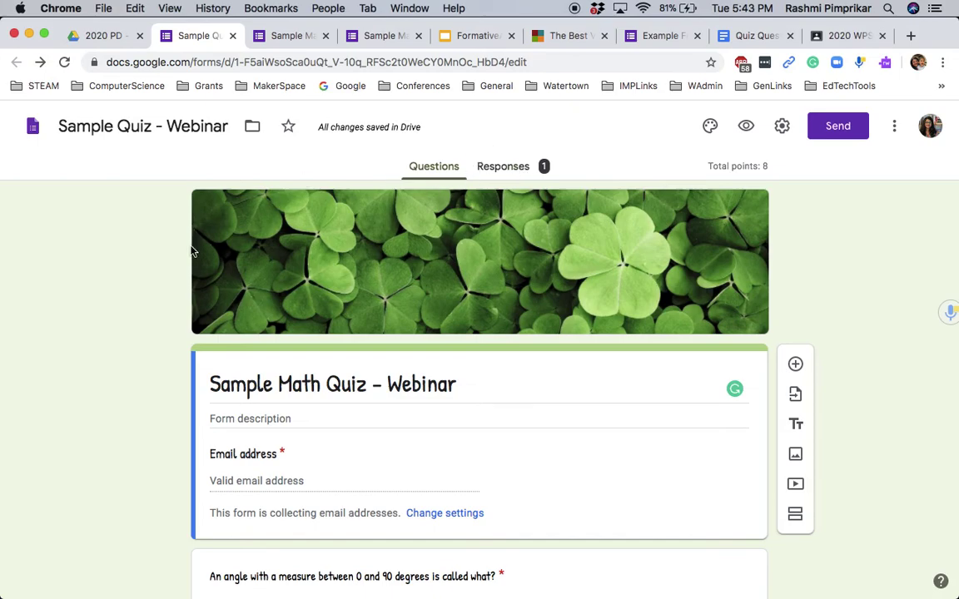
click(462, 37)
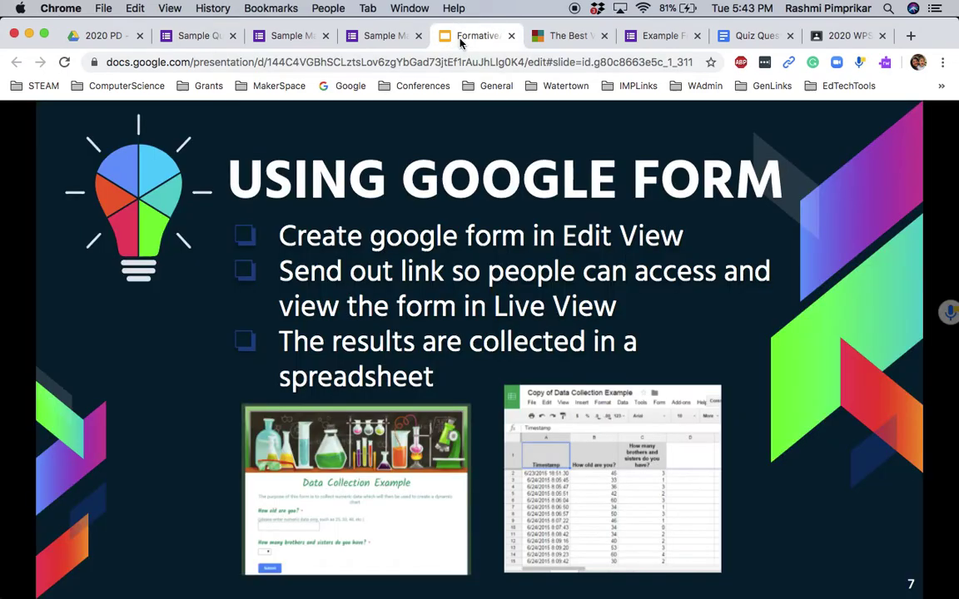